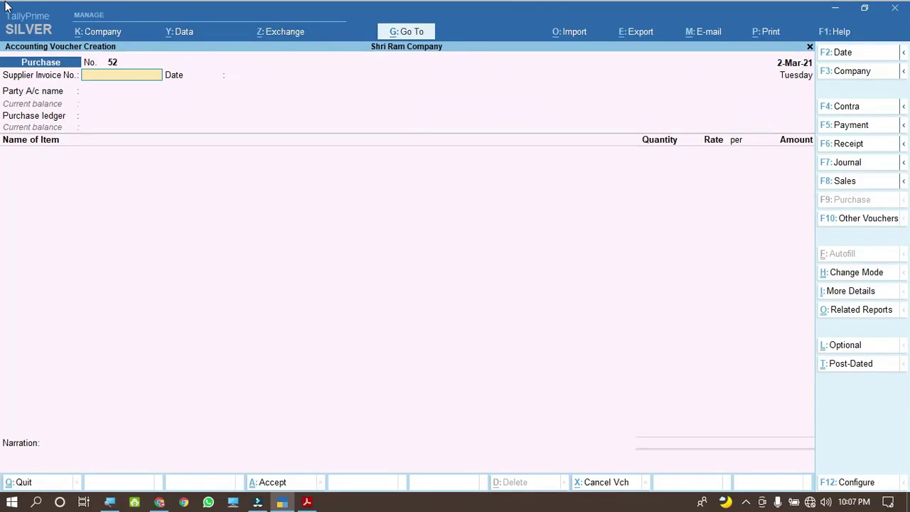
Step: Switch to the practice PDF in Acrobat Reader and look up the date and number of the Urvesh Traders invoice
{"action": "left_click", "coordinate": [307, 503]}
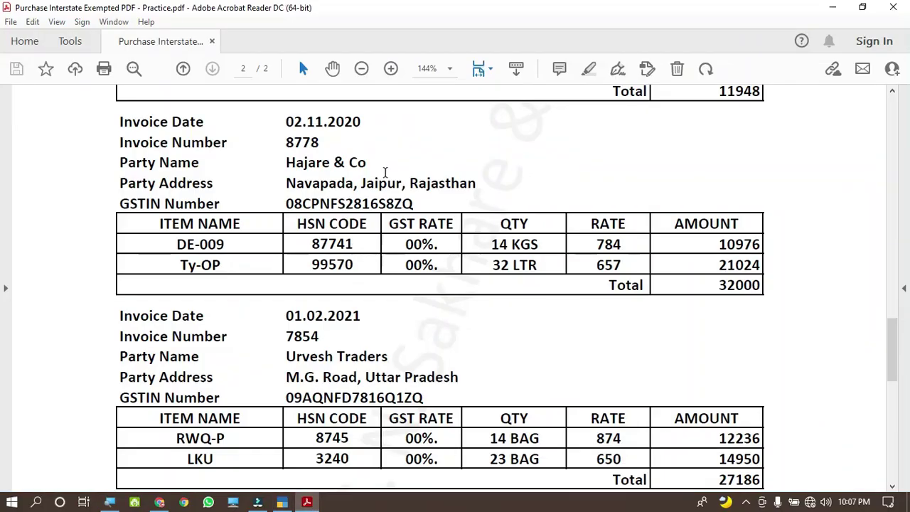
{"action": "scroll", "coordinate": [384, 173], "scroll_direction": "down", "scroll_amount": 3}
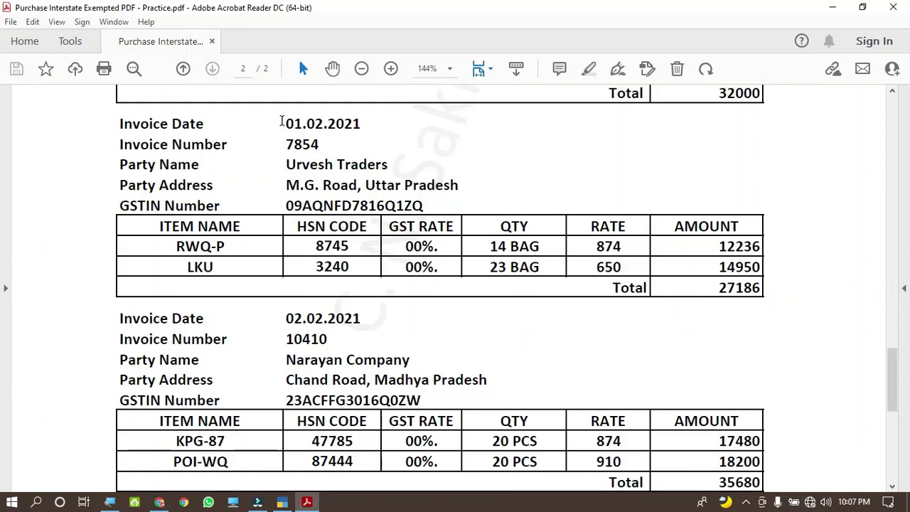
{"action": "left_click_drag", "start_coordinate": [282, 121], "coordinate": [361, 125]}
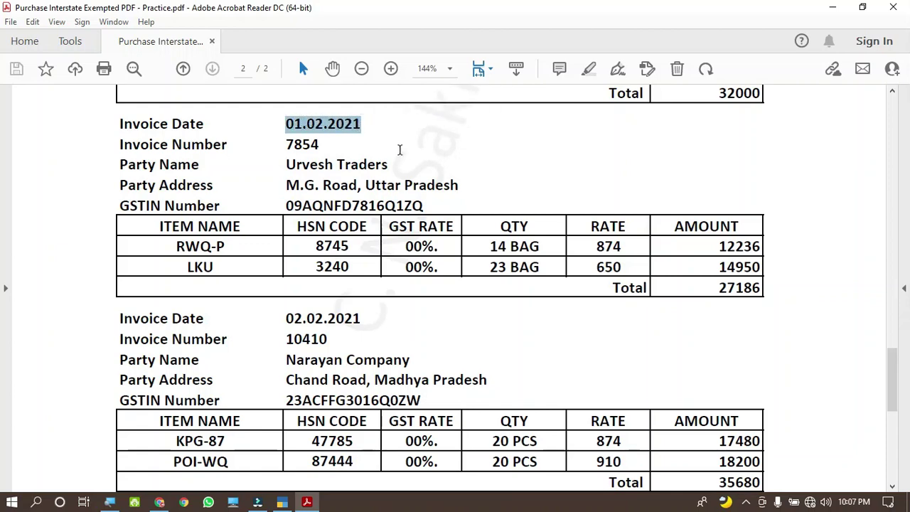
{"action": "left_click", "coordinate": [400, 150]}
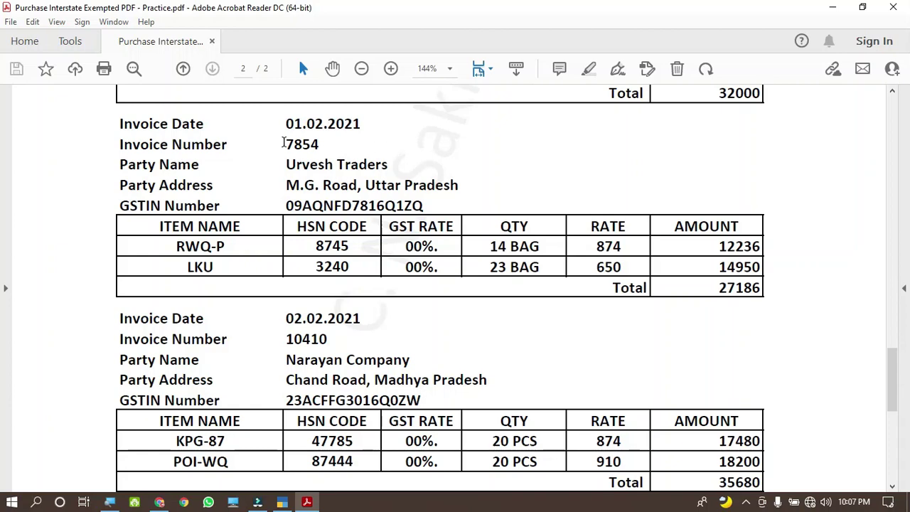
{"action": "left_click_drag", "start_coordinate": [286, 144], "coordinate": [324, 146]}
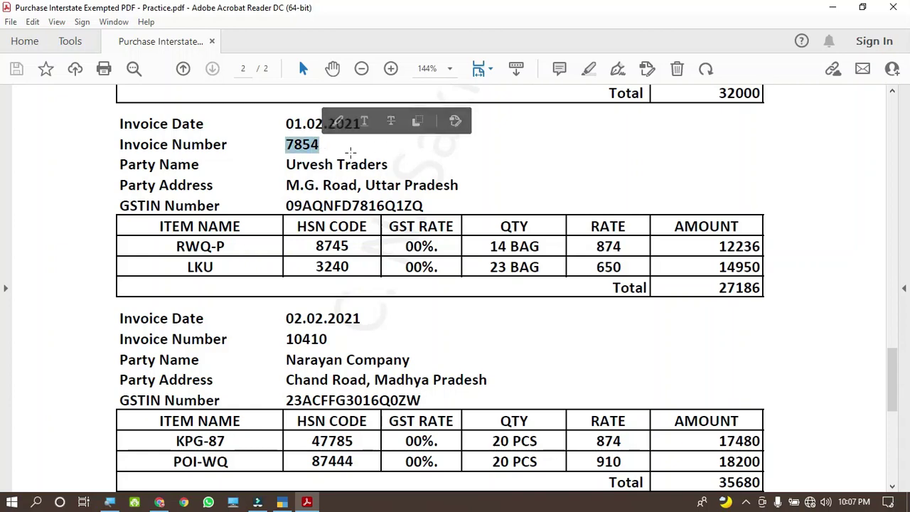
{"action": "left_click", "coordinate": [352, 149]}
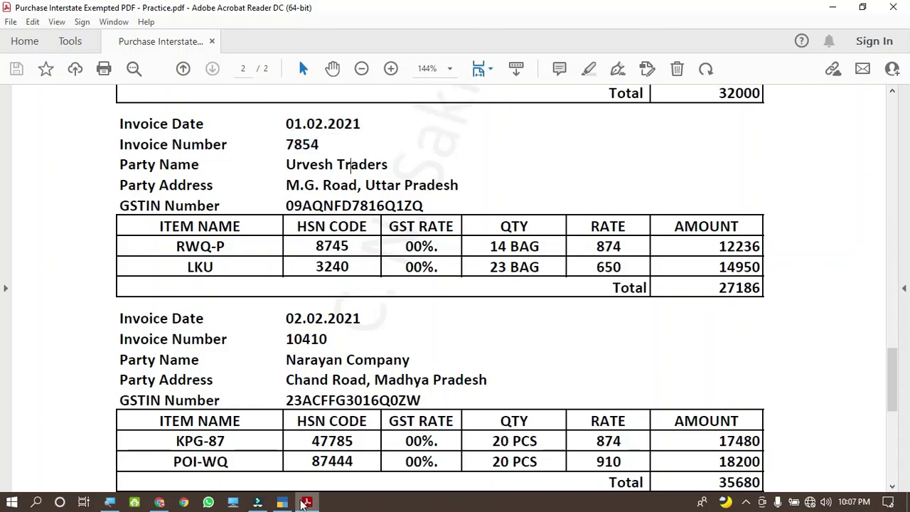
Step: Switch to TallyPrime, set the purchase voucher date to 1-Feb-21 and enter supplier invoice number 7854 with the same date
{"action": "left_click", "coordinate": [284, 502]}
{"action": "key", "text": "F2"}
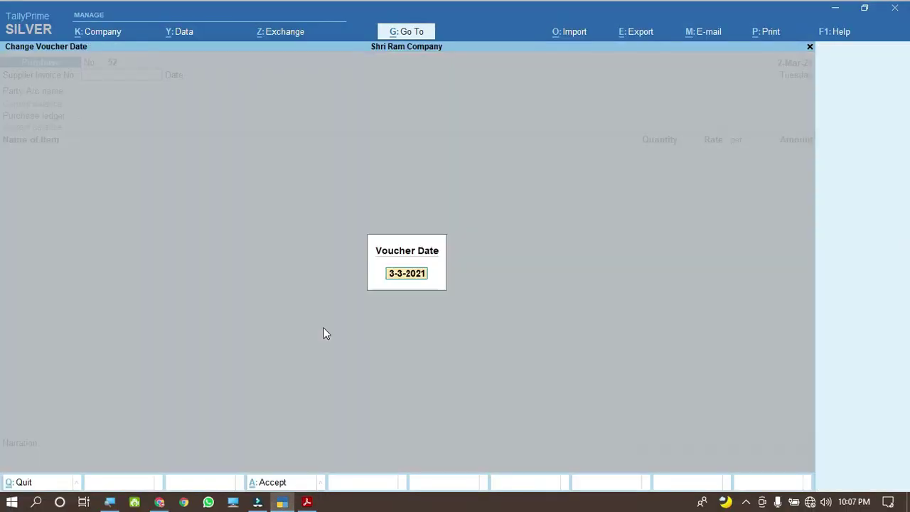
{"action": "type", "text": "1.2"}
{"action": "key", "text": "Return"}
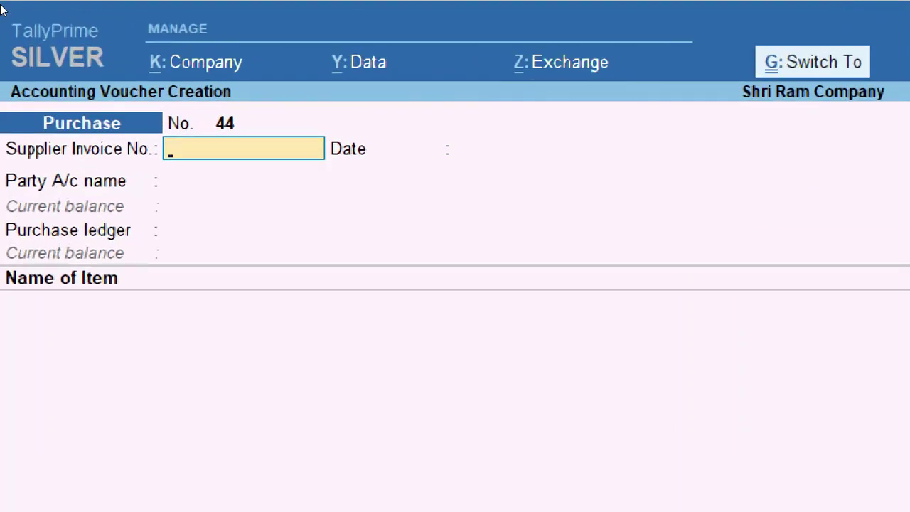
{"action": "type", "text": "7854"}
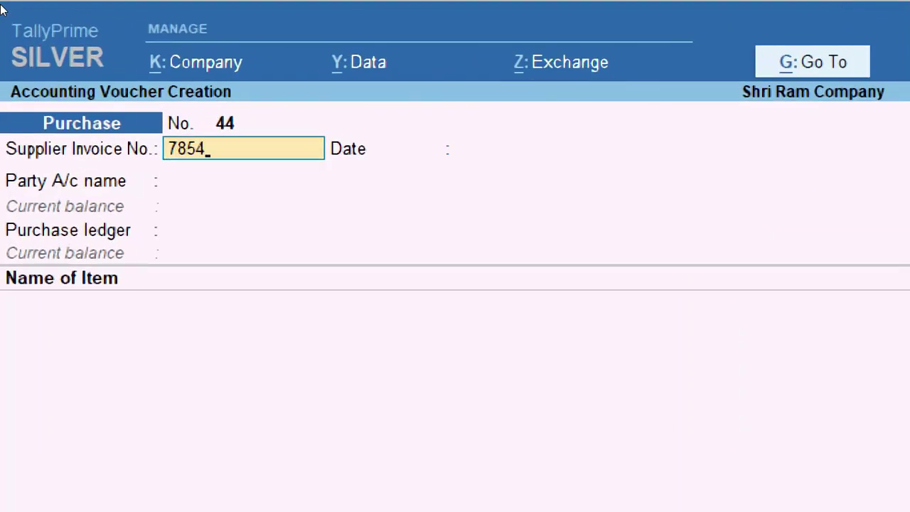
{"action": "key", "text": "Return"}
{"action": "key", "text": "Return"}
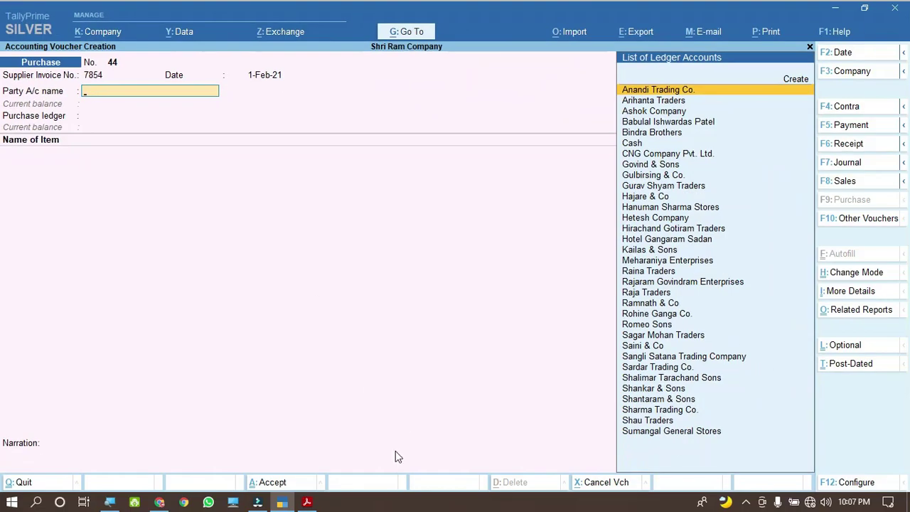
Step: Switch to the PDF and copy the party name Urvesh Traders from the invoice dated 01.02.2021
{"action": "left_click", "coordinate": [306, 502]}
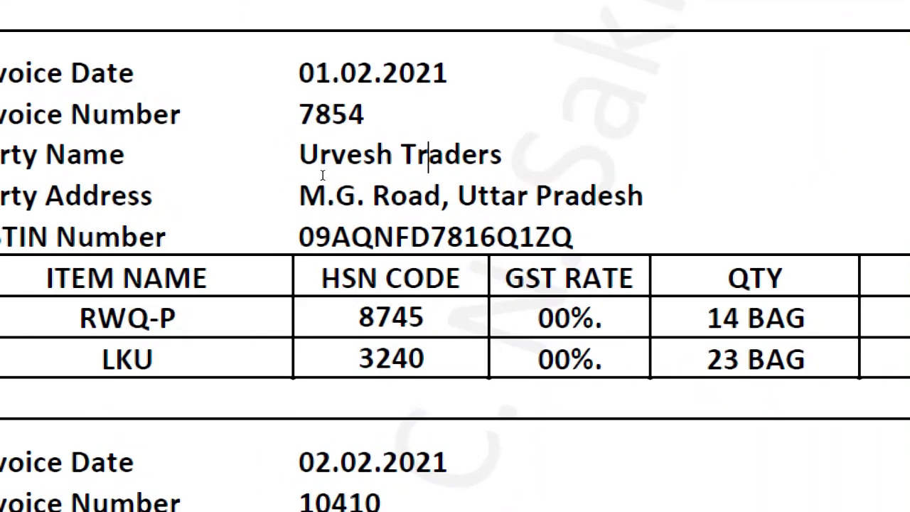
{"action": "left_click_drag", "start_coordinate": [279, 160], "coordinate": [529, 198]}
{"action": "left_click", "coordinate": [388, 164]}
{"action": "triple_click", "coordinate": [318, 163]}
{"action": "left_click", "coordinate": [304, 164]}
{"action": "key", "text": "ctrl+a"}
{"action": "left_click", "coordinate": [304, 165]}
{"action": "triple_click", "coordinate": [332, 158]}
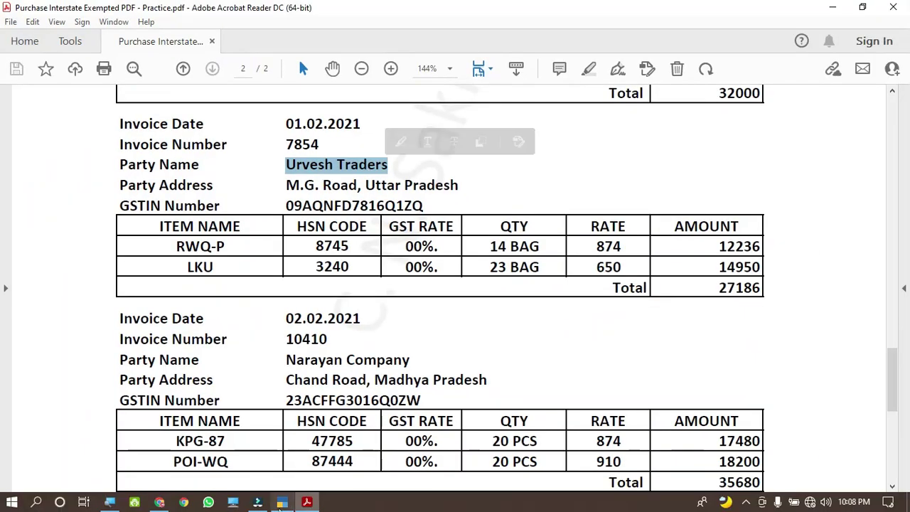
Step: Switch to TallyPrime and start a new party ledger from the purchase voucher, naming it Urvesh Traders without an alias
{"action": "left_click", "coordinate": [281, 503]}
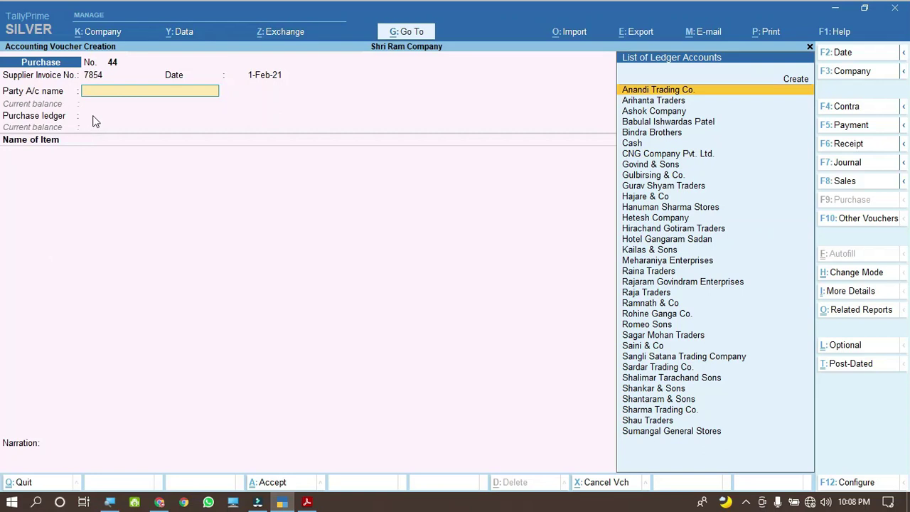
{"action": "key", "text": "ctrl+v"}
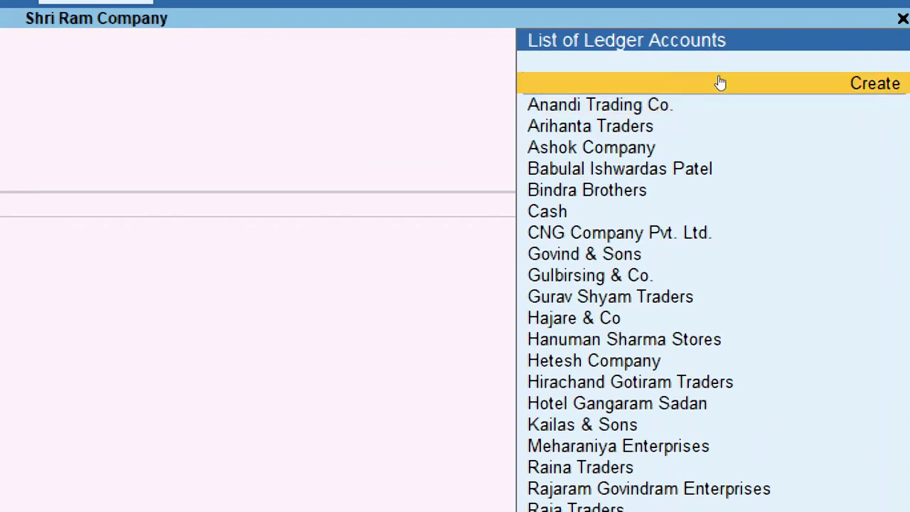
{"action": "left_click", "coordinate": [720, 83]}
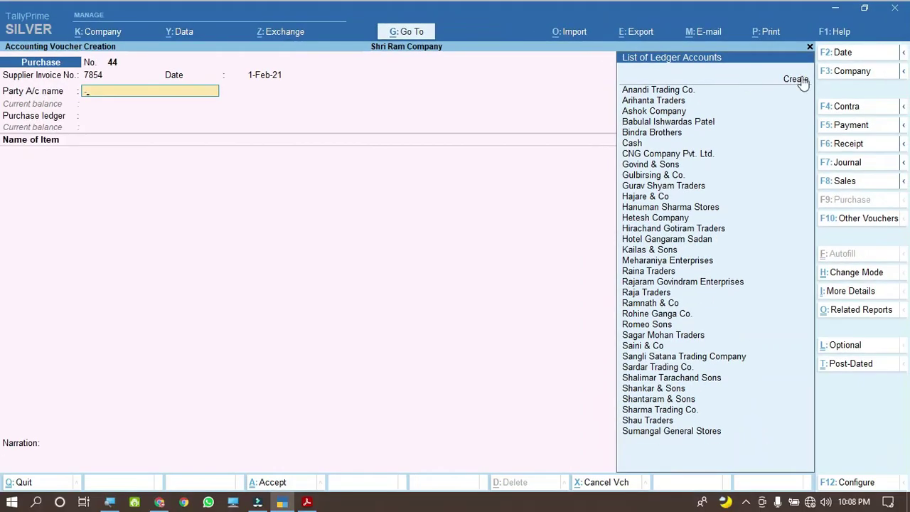
{"action": "left_click", "coordinate": [803, 79]}
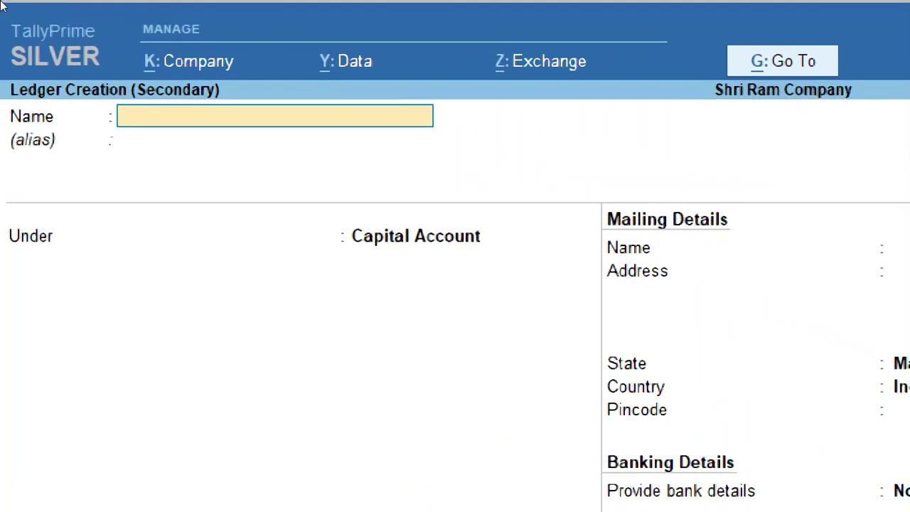
{"action": "type", "text": "Urvesh Traders"}
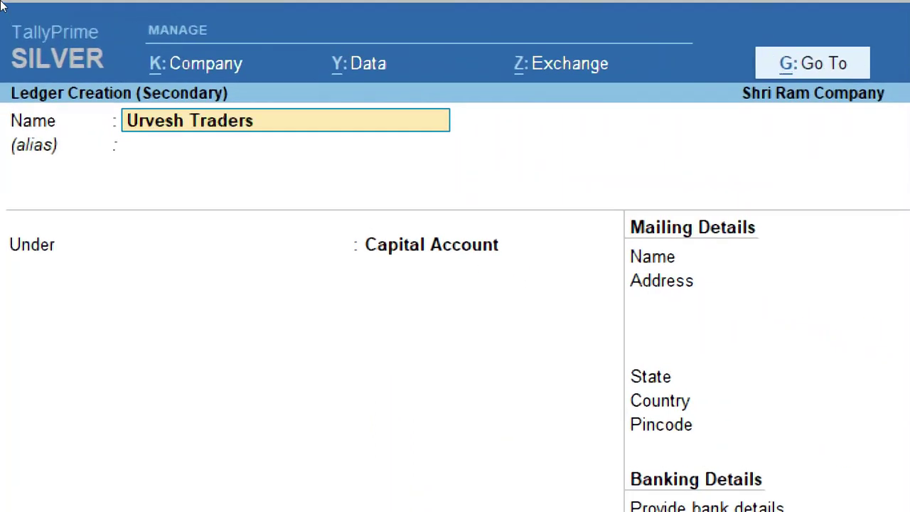
{"action": "key", "text": "Return"}
{"action": "key", "text": "Return"}
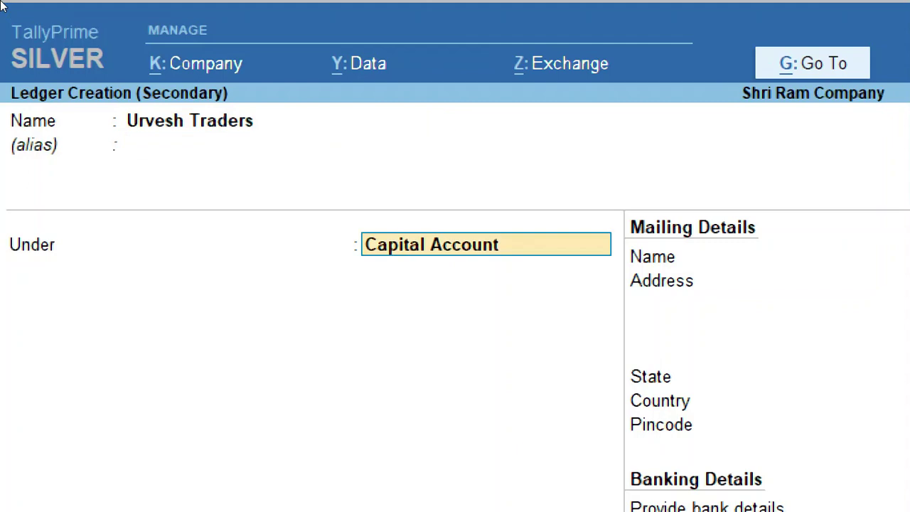
Step: Place the ledger under Sundry Creditors, with bill-by-bill balances set to No and the mailing name kept as Urvesh Traders
{"action": "type", "text": "Sund"}
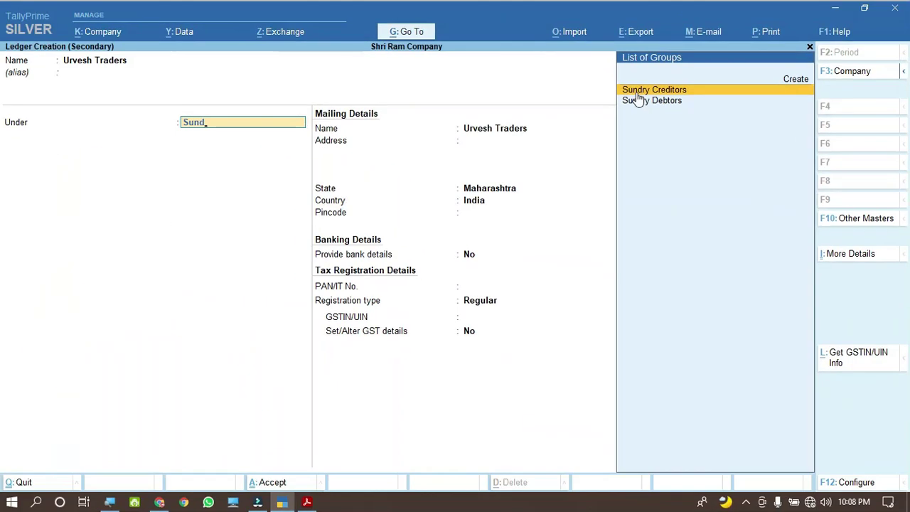
{"action": "key", "text": "Return"}
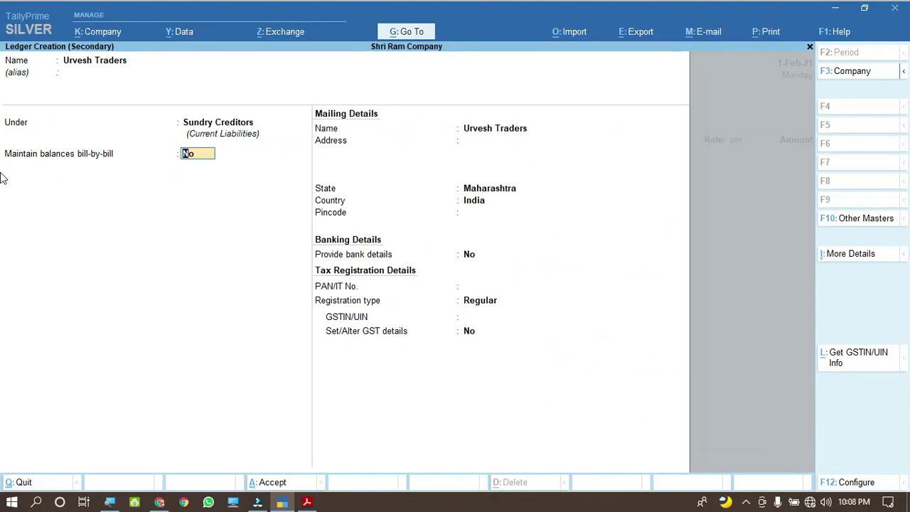
{"action": "key", "text": "Return"}
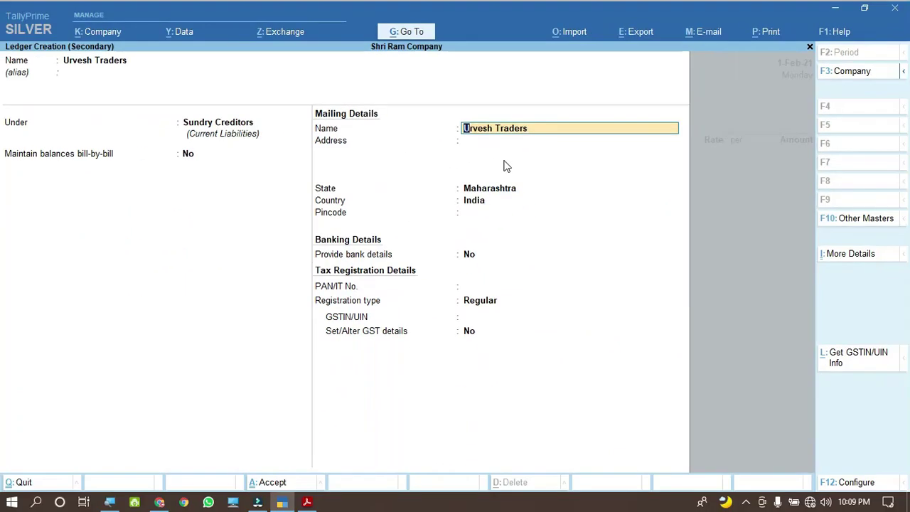
{"action": "key", "text": "Return"}
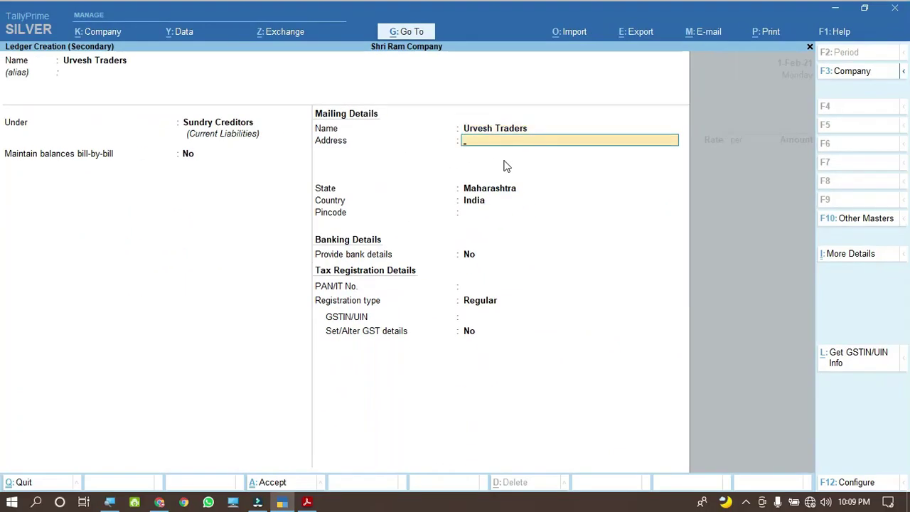
Step: Copy the party address from the PDF invoice and paste it into the address of the ledger's mailing details in TallyPrime
{"action": "left_click", "coordinate": [307, 502]}
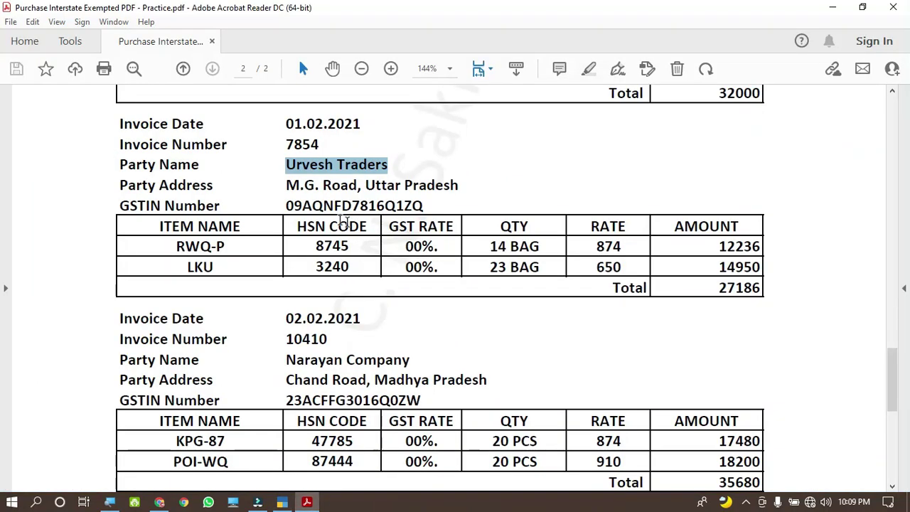
{"action": "left_click_drag", "start_coordinate": [286, 186], "coordinate": [459, 186]}
{"action": "key", "text": "ctrl+c"}
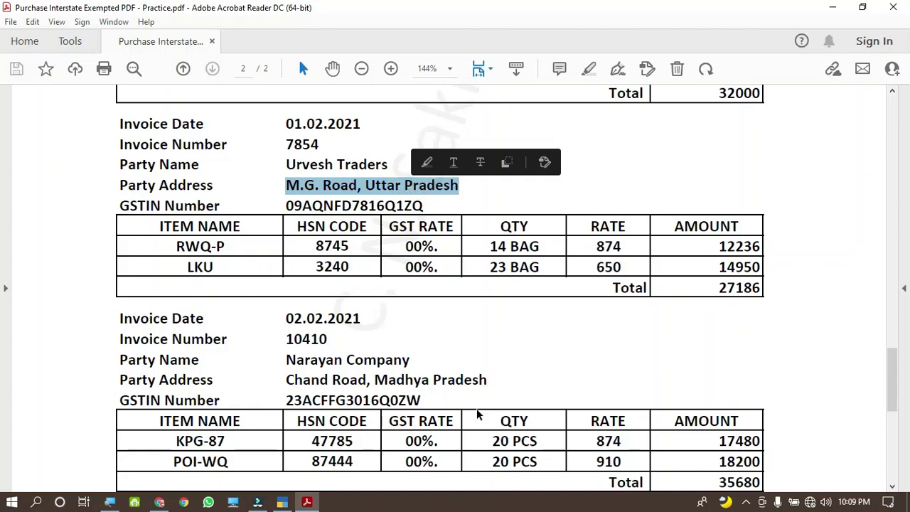
{"action": "left_click", "coordinate": [282, 502]}
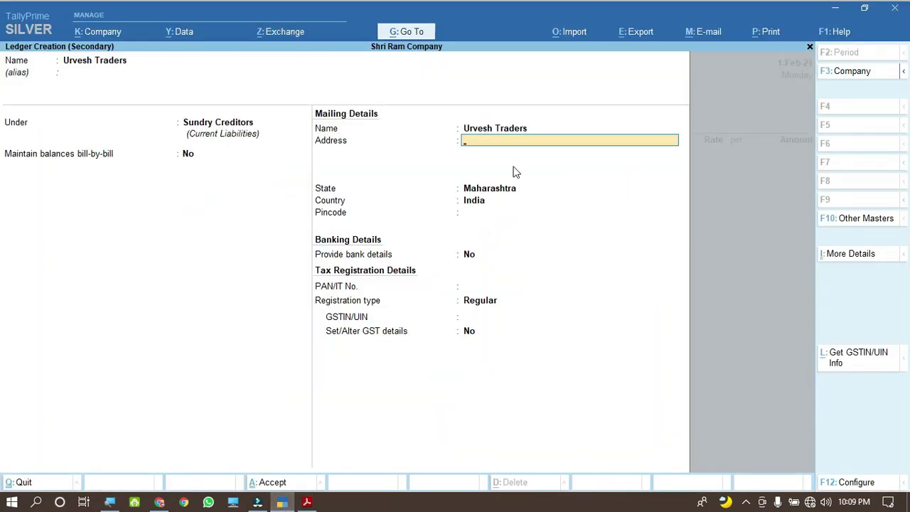
{"action": "key", "text": "ctrl+v"}
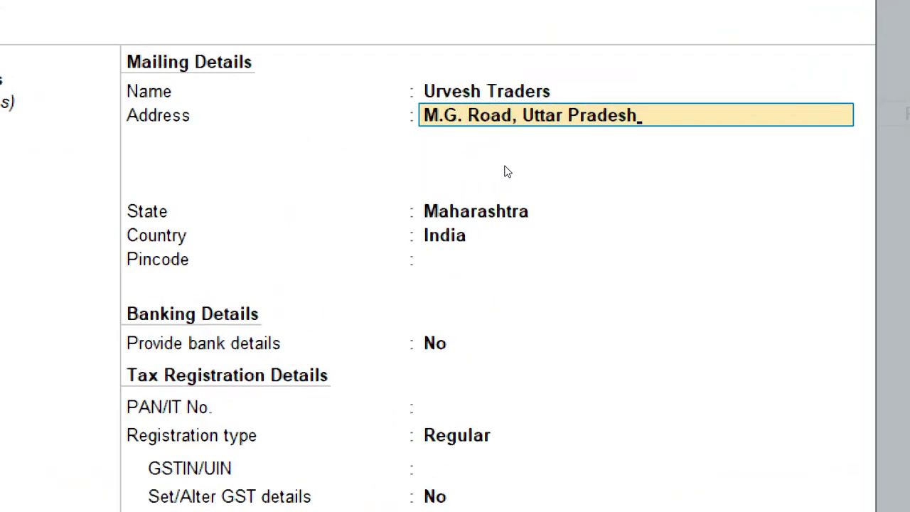
{"action": "key", "text": "Return"}
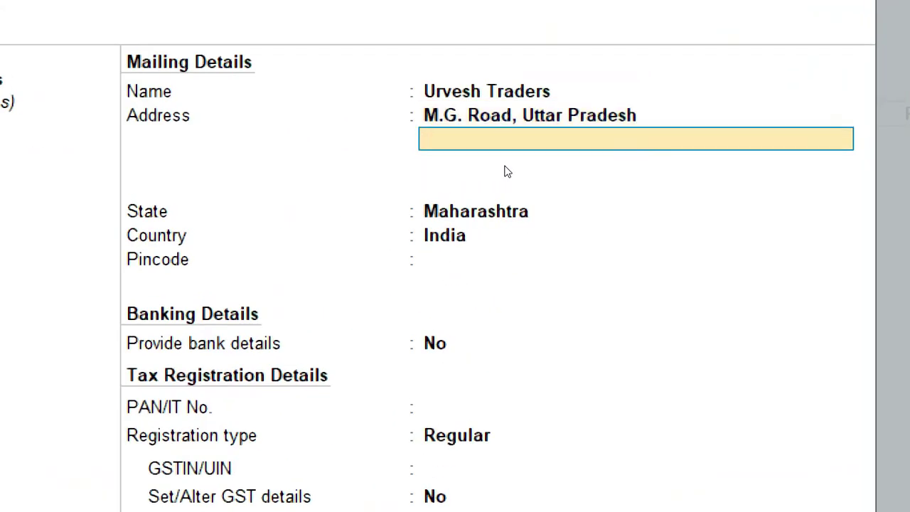
{"action": "key", "text": "Return"}
Step: Set the ledger's state to Uttar Pradesh, leaving the pincode and PAN blank and bank details at No
{"action": "type", "text": "Ut"}
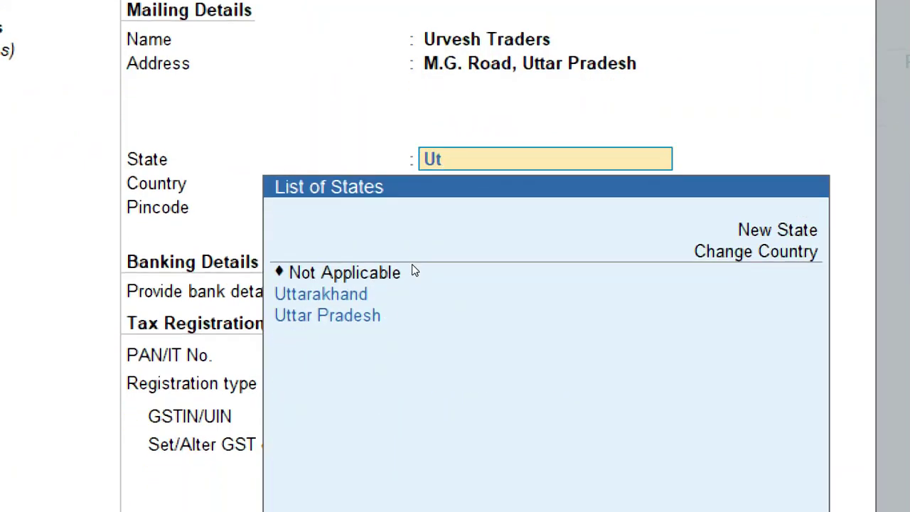
{"action": "left_click", "coordinate": [515, 317]}
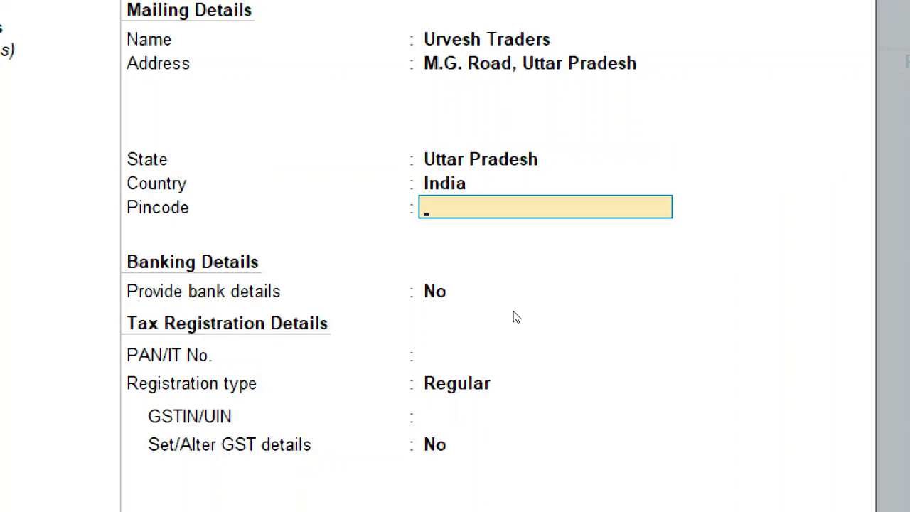
{"action": "key", "text": "Return"}
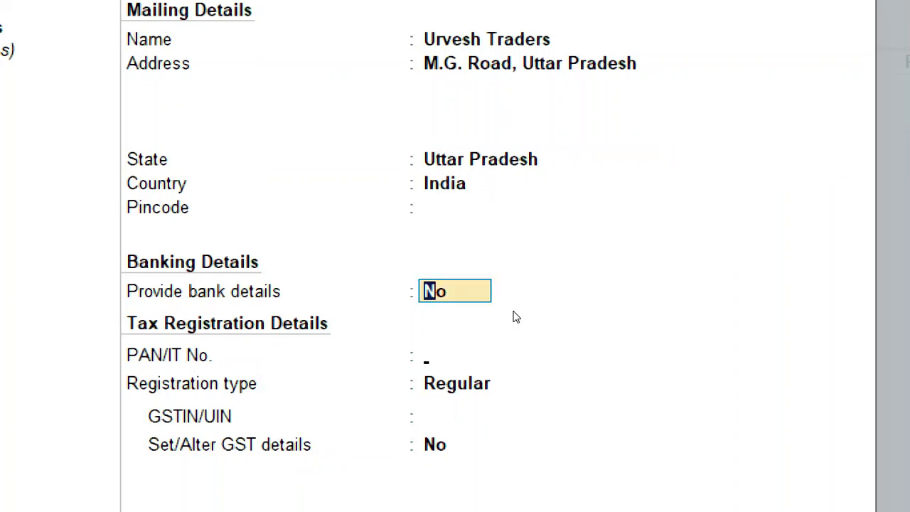
{"action": "key", "text": "Return"}
{"action": "key", "text": "Return"}
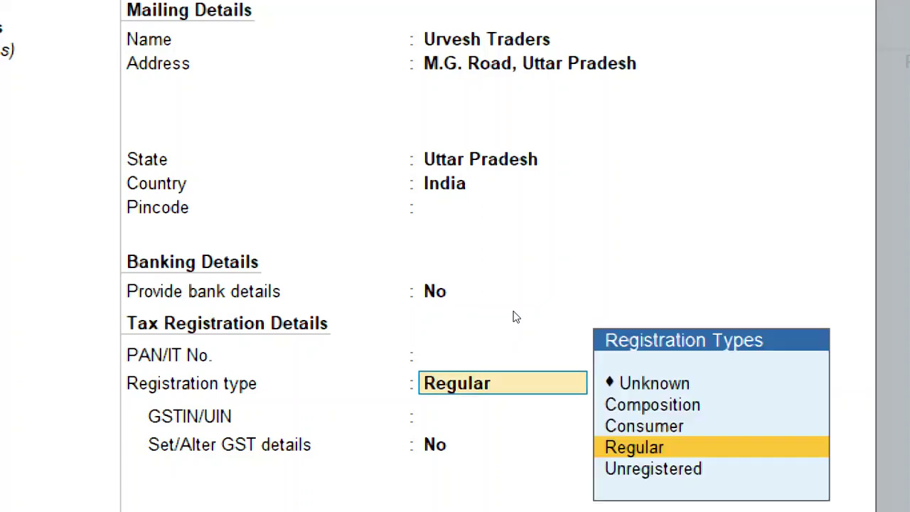
Step: Set the party ledger's GST registration type to Regular
{"action": "key", "text": "Down"}
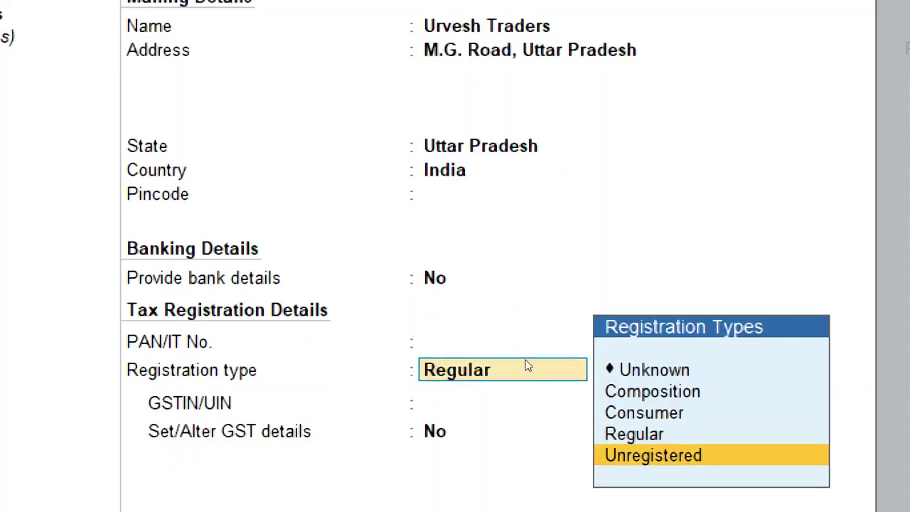
{"action": "key", "text": "Return"}
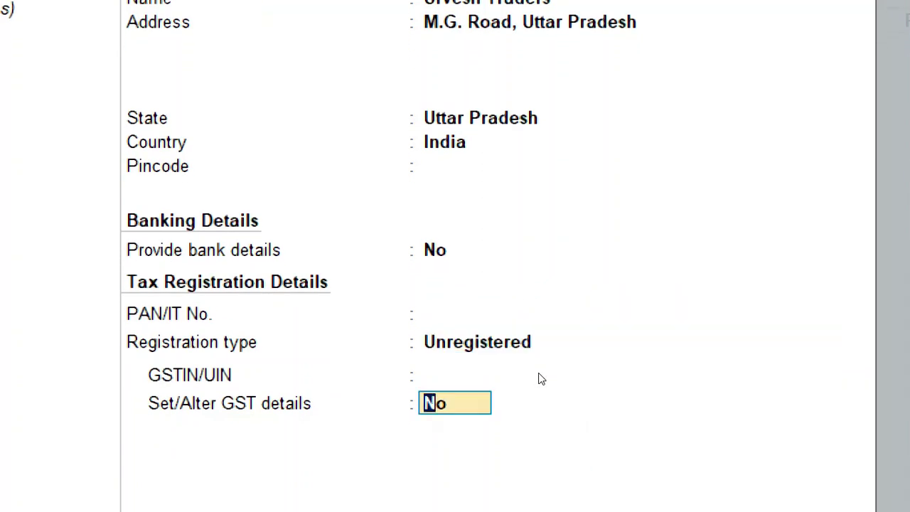
{"action": "key", "text": "BackSpace"}
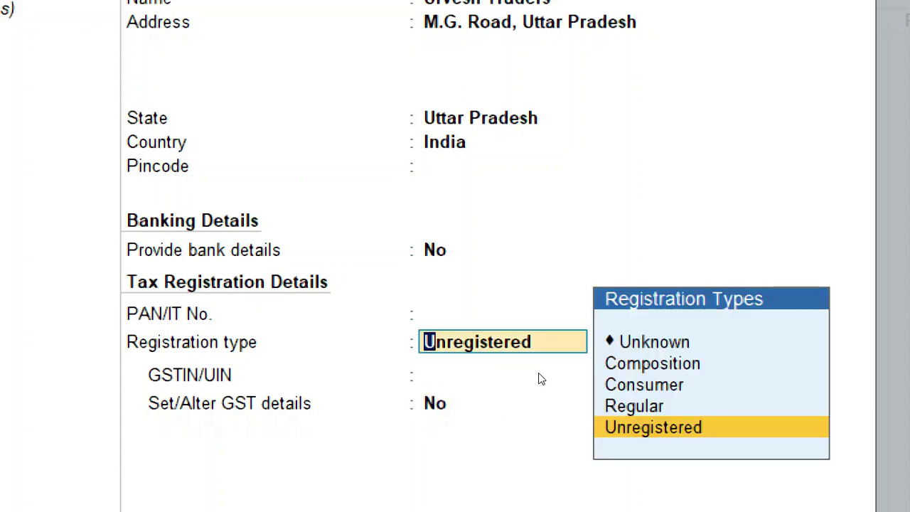
{"action": "key", "text": "Up"}
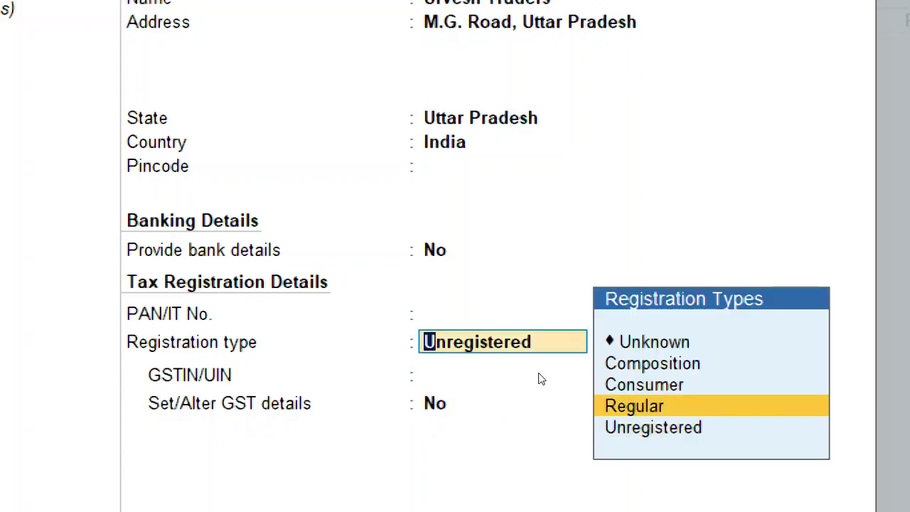
{"action": "key", "text": "Return"}
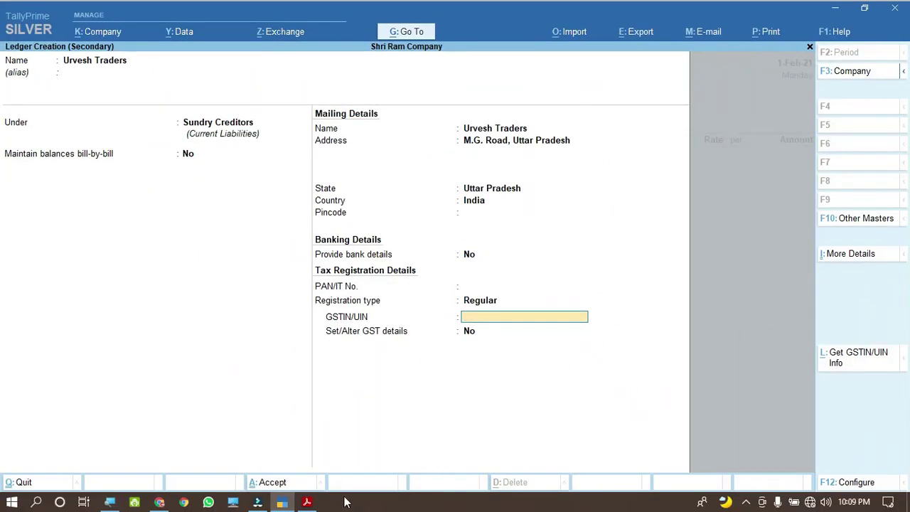
Step: Copy the party's GSTIN from the PDF invoice and paste it into the ledger's GSTIN/UIN in TallyPrime
{"action": "left_click", "coordinate": [307, 502]}
{"action": "left_click_drag", "start_coordinate": [285, 201], "coordinate": [428, 206]}
{"action": "key", "text": "ctrl+c"}
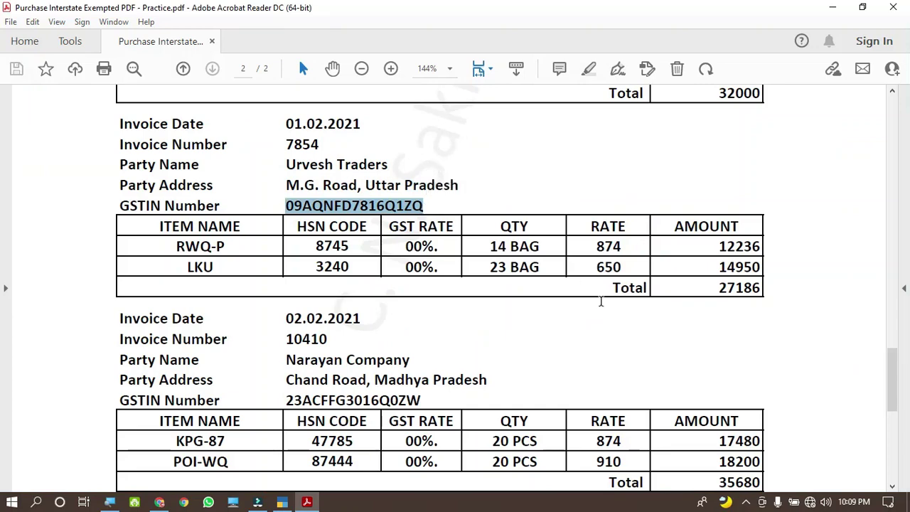
{"action": "left_click", "coordinate": [284, 503]}
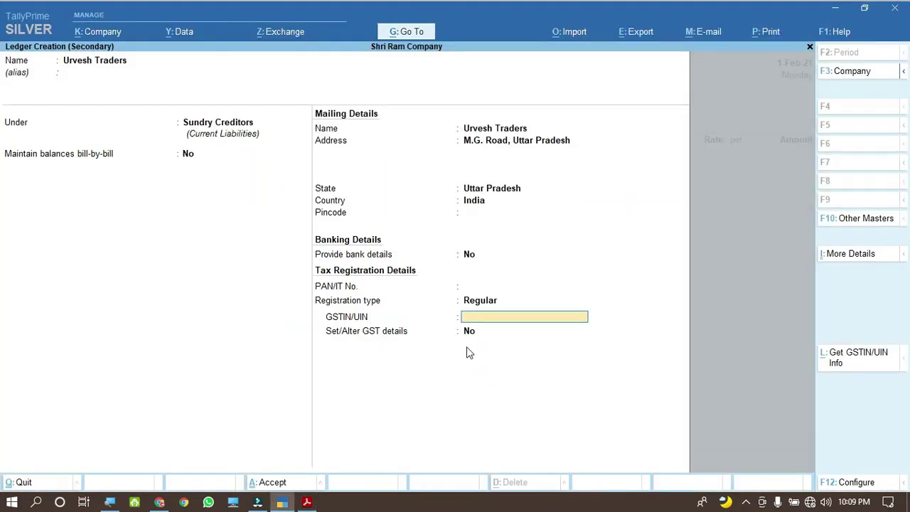
{"action": "key", "text": "ctrl+v"}
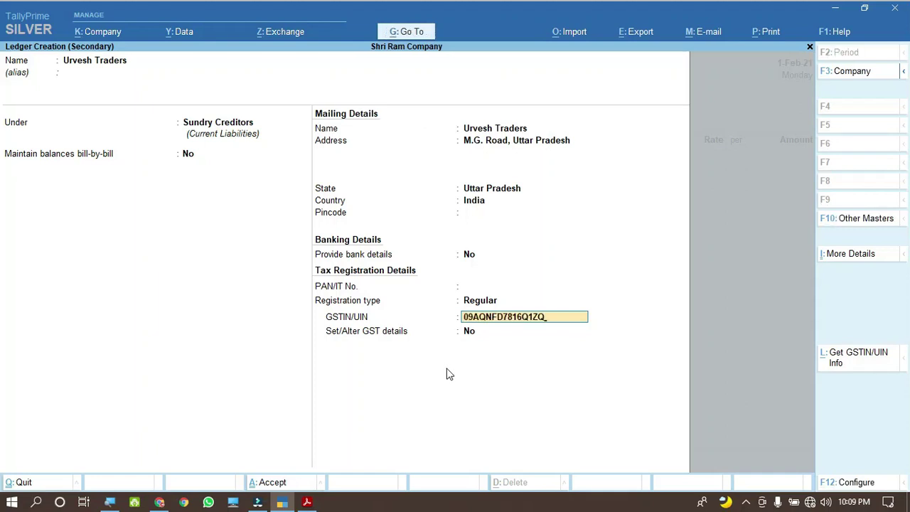
{"action": "key", "text": "Return"}
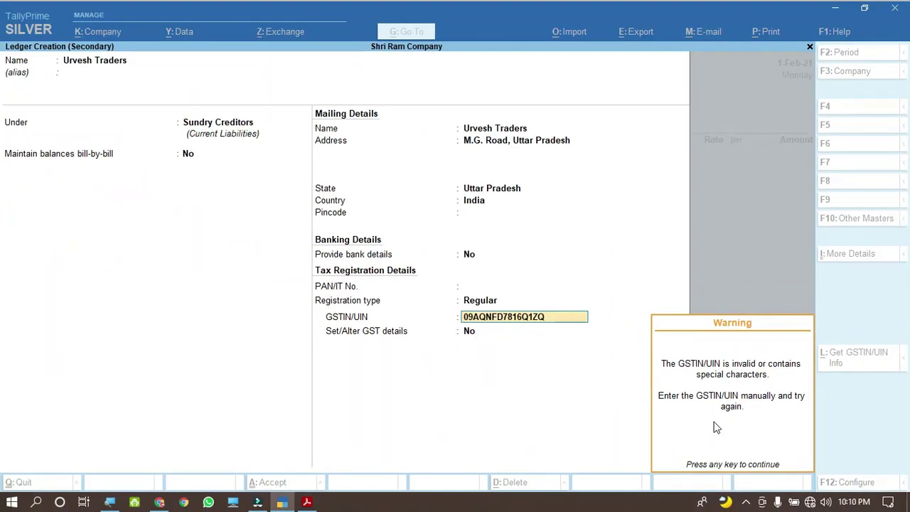
{"action": "key", "text": "Return"}
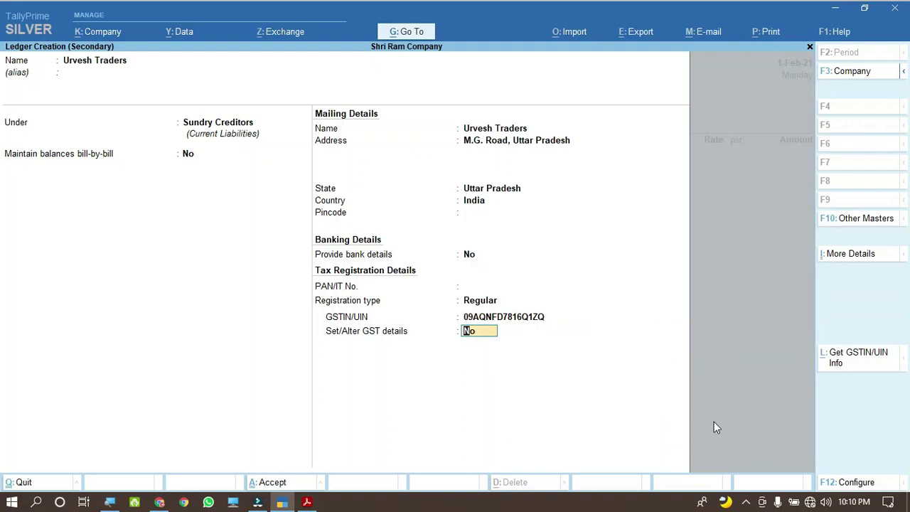
Step: Save the ledger with Set/Alter GST details at No, and accept the voucher's blank receipt details and party details
{"action": "key", "text": "Return"}
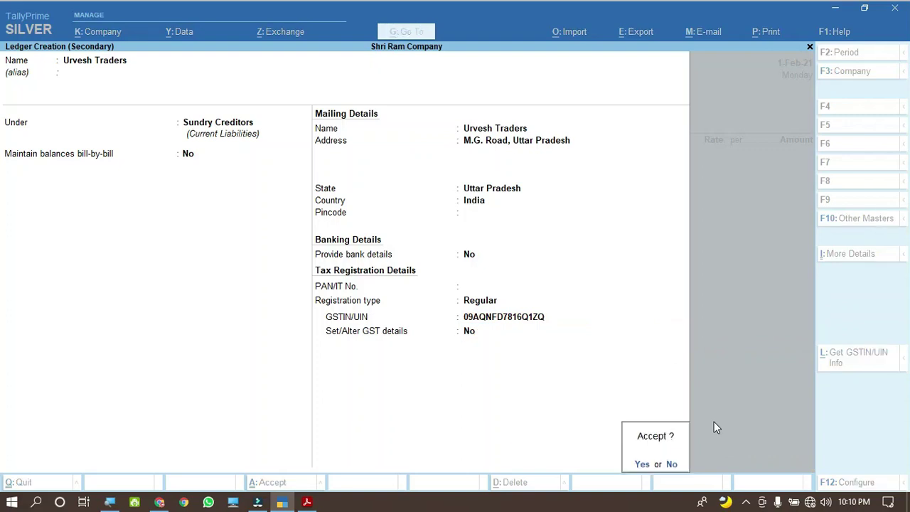
{"action": "key", "text": "Return"}
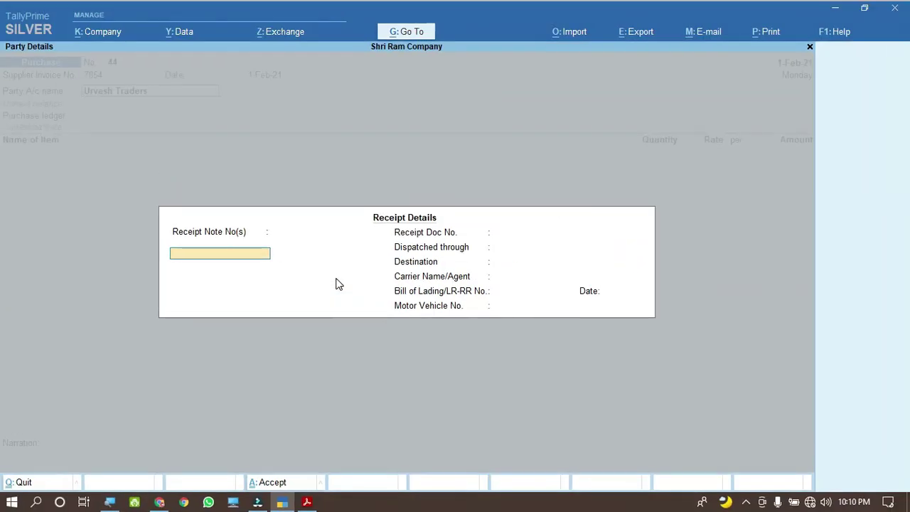
{"action": "key", "text": "ctrl+q"}
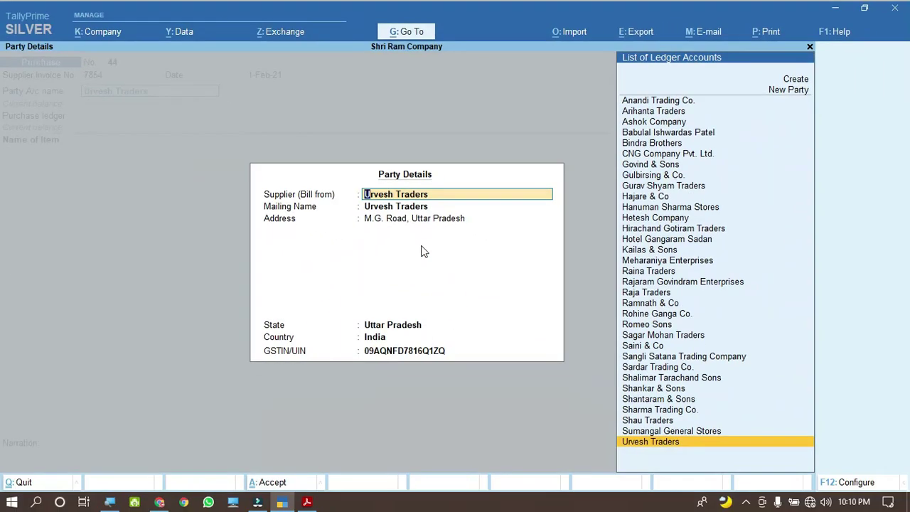
{"action": "key", "text": "ctrl+a"}
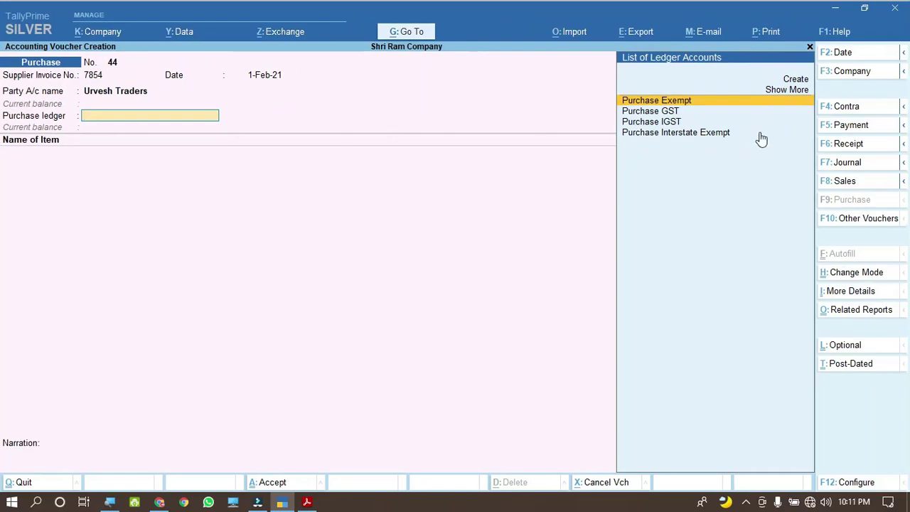
Step: Choose Purchase Interstate Exempt as the voucher's purchase ledger
{"action": "key", "text": "Down"}
{"action": "key", "text": "Down"}
{"action": "key", "text": "Down"}
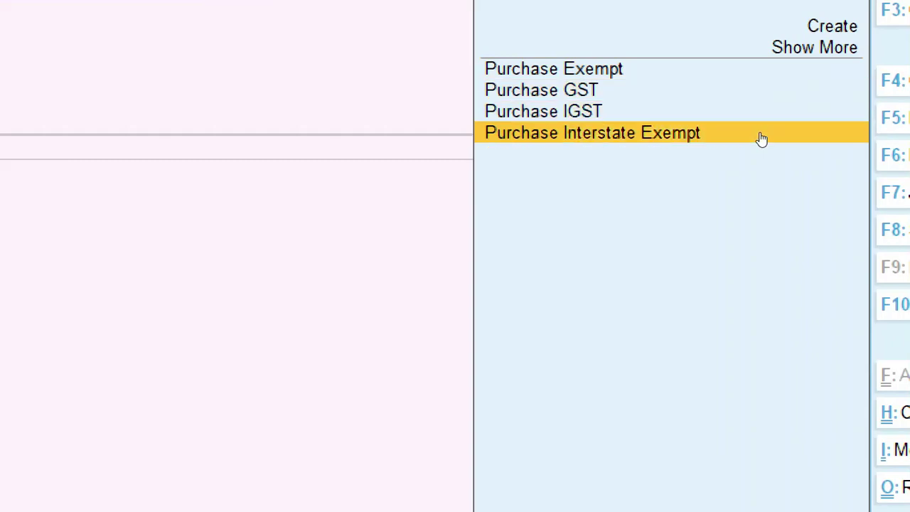
{"action": "key", "text": "Return"}
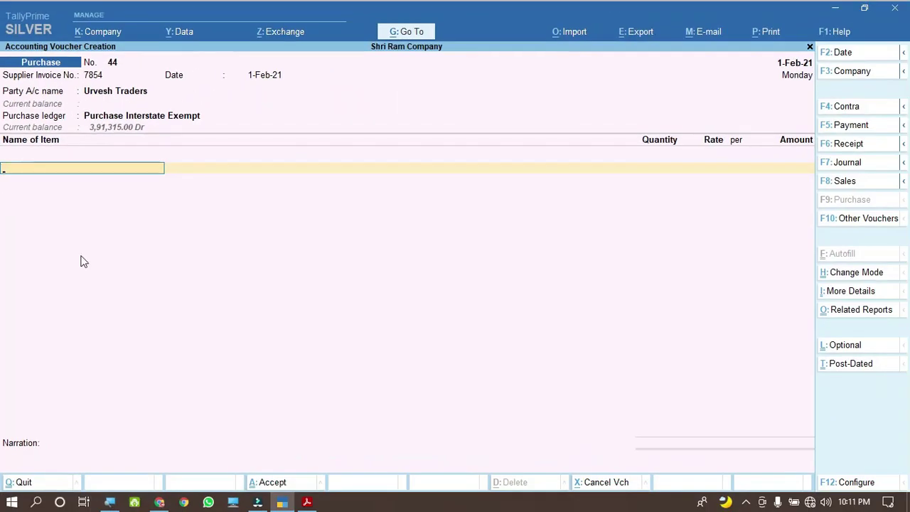
Step: Copy the first item's name from the PDF invoice and create a stock item named RWQ-P in TallyPrime, without an alias
{"action": "left_click", "coordinate": [300, 503]}
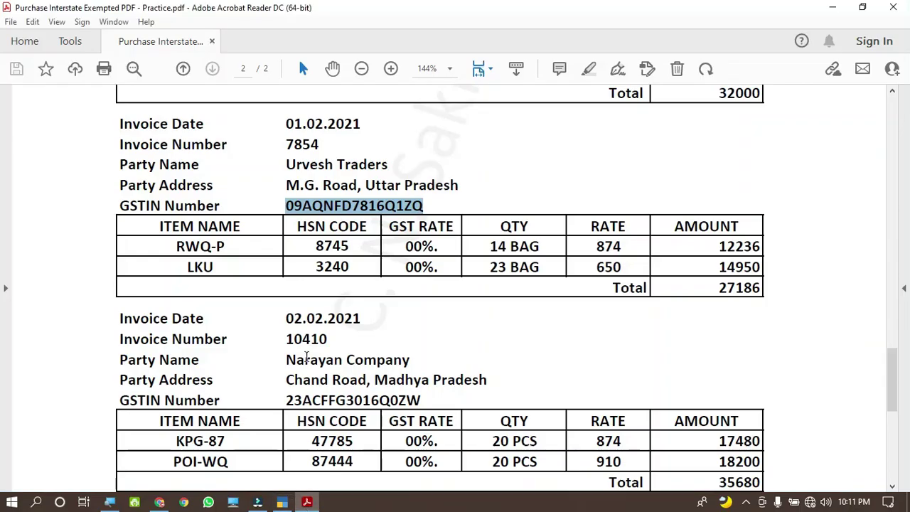
{"action": "left_click_drag", "start_coordinate": [178, 246], "coordinate": [225, 246]}
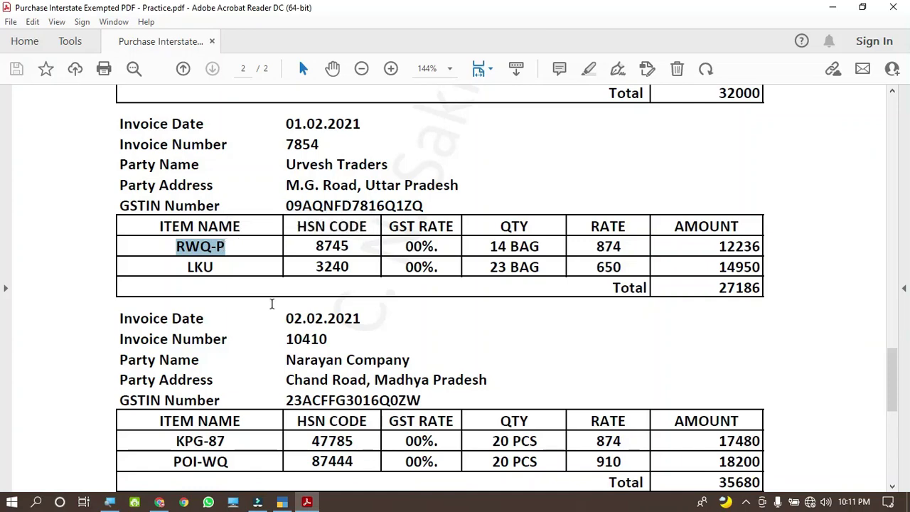
{"action": "key", "text": "alt+Tab"}
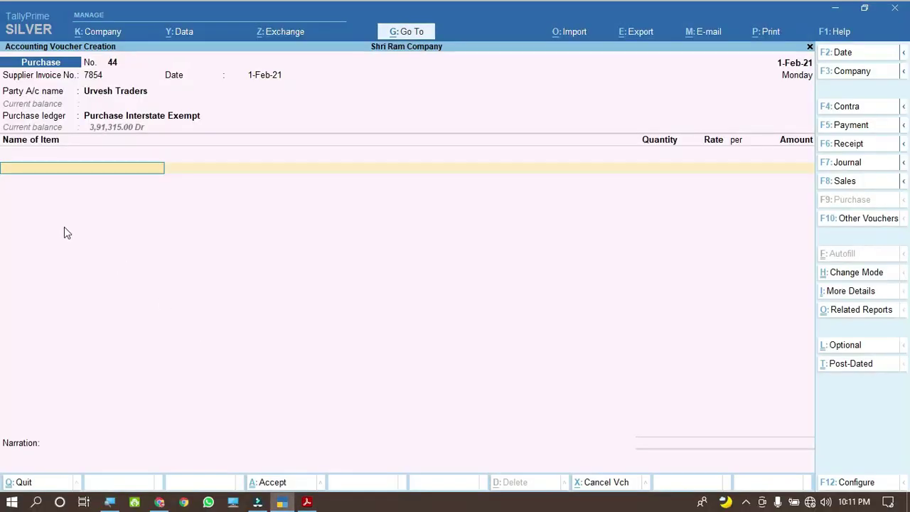
{"action": "key", "text": "ctrl"}
{"action": "key", "text": "ctrl+v"}
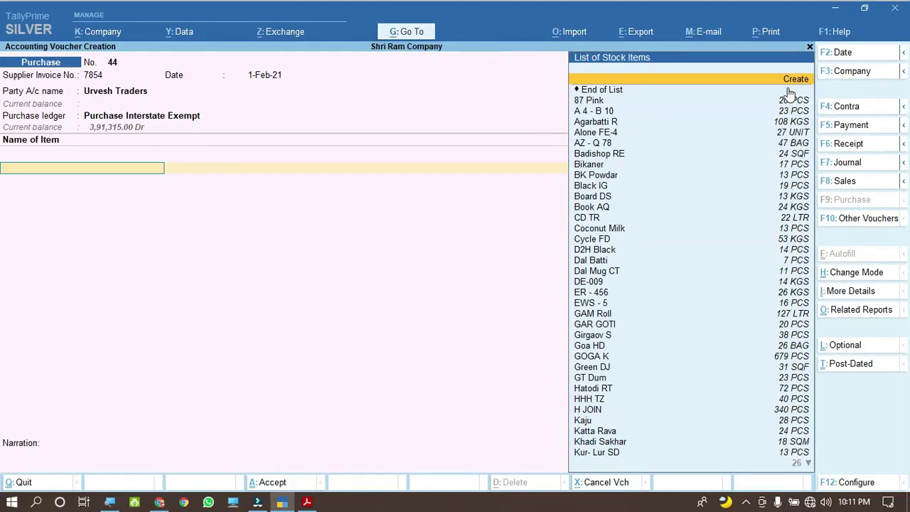
{"action": "key", "text": "alt+c"}
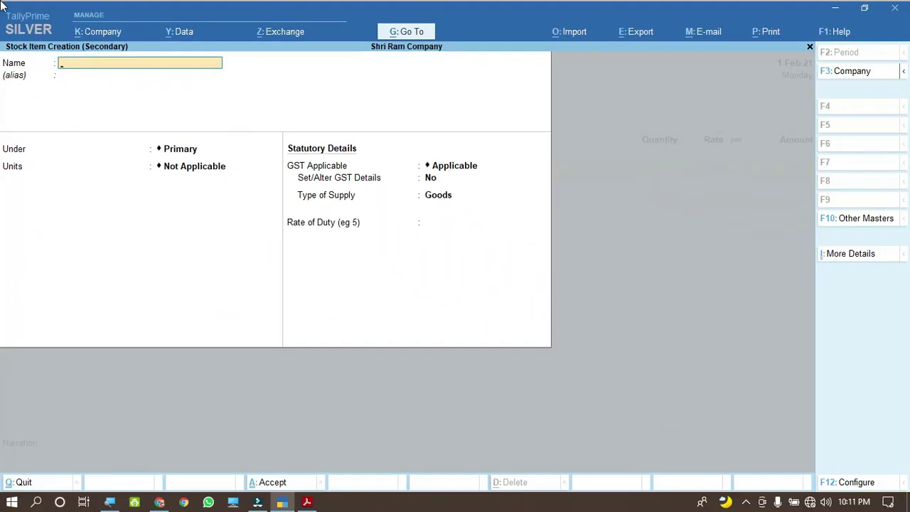
{"action": "type", "text": "RWQ-P"}
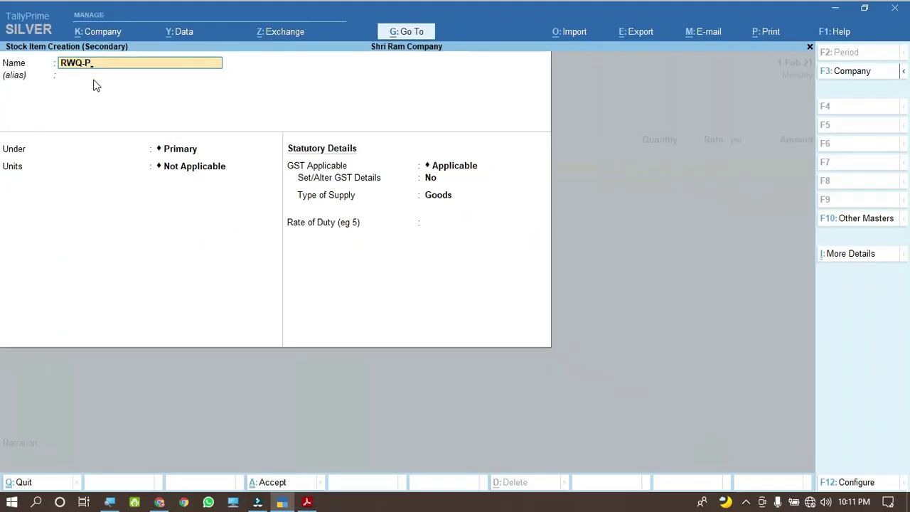
{"action": "key", "text": "Return"}
{"action": "key", "text": "Return"}
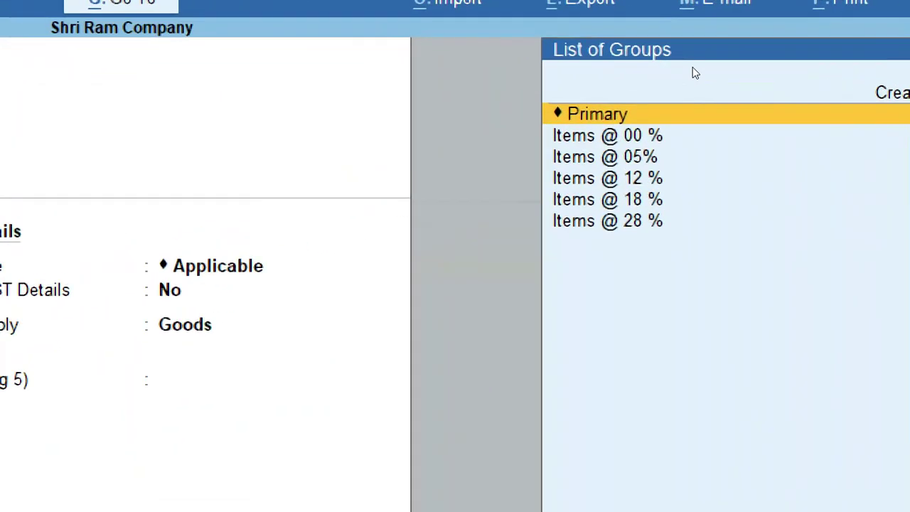
Step: Place the stock item under Items @ 00 % and set its unit to BAG, checking the unit in the PDF invoice
{"action": "key", "text": "Down"}
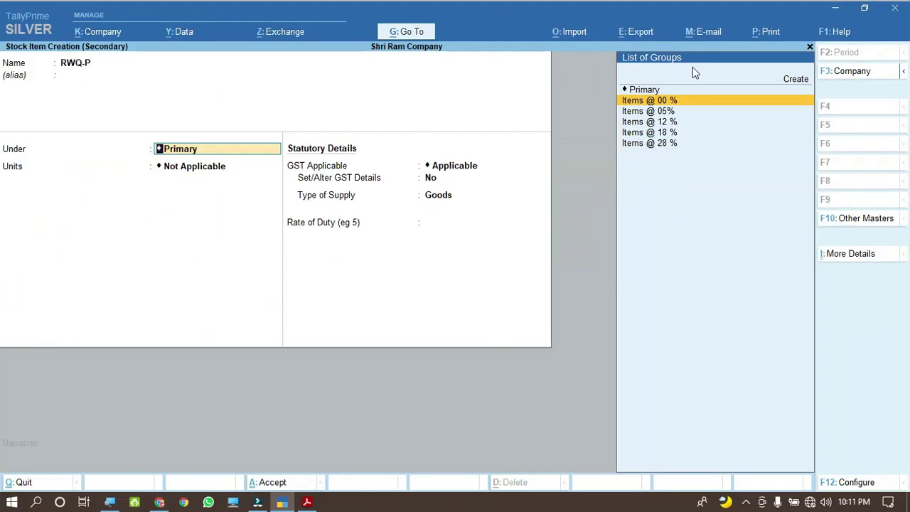
{"action": "key", "text": "Return"}
{"action": "key", "text": "Down"}
{"action": "key", "text": "Down"}
{"action": "key", "text": "Down"}
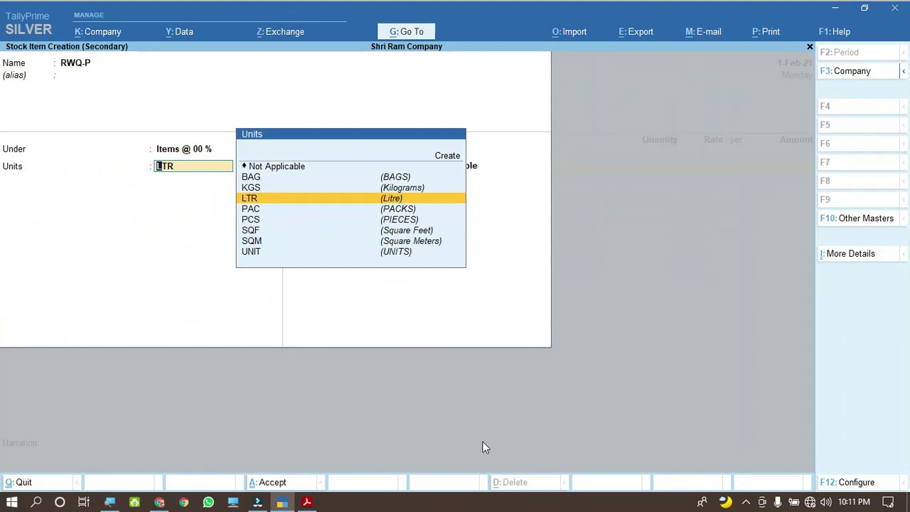
{"action": "left_click", "coordinate": [307, 502]}
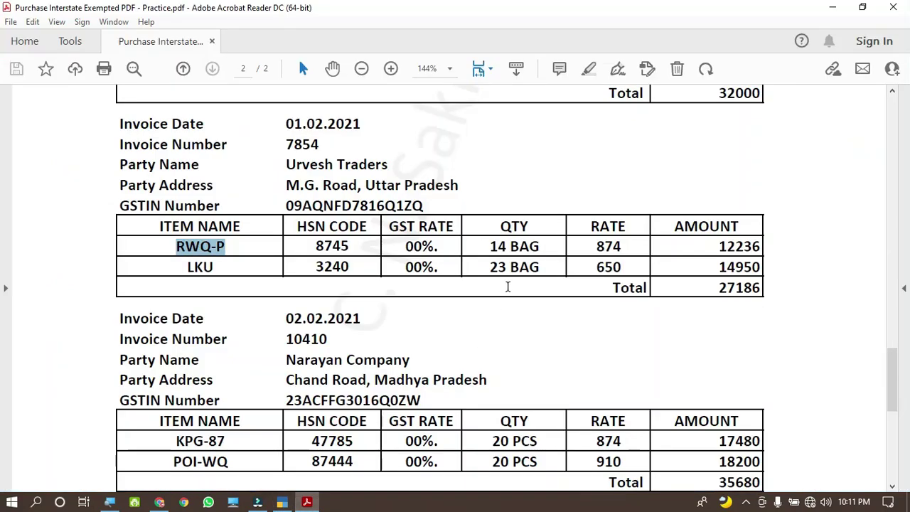
{"action": "left_click_drag", "start_coordinate": [510, 246], "coordinate": [539, 247]}
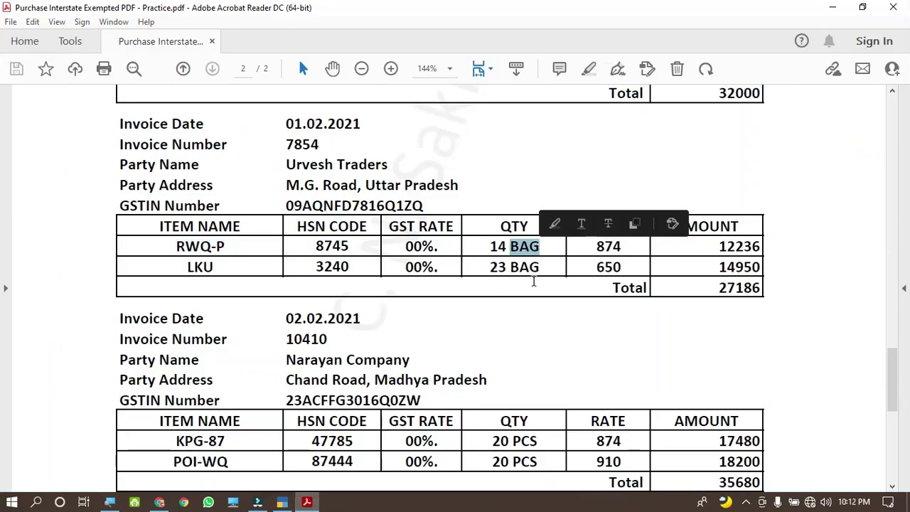
{"action": "left_click", "coordinate": [283, 502]}
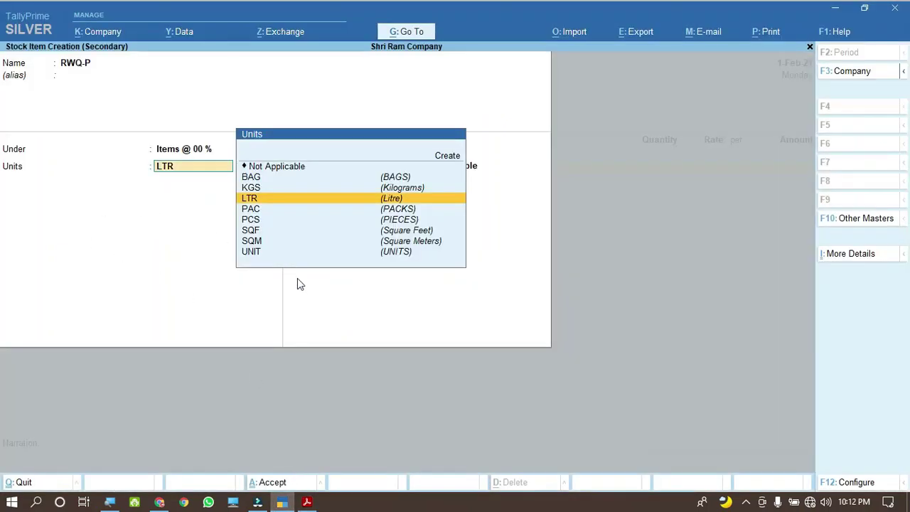
{"action": "key", "text": "Up"}
{"action": "key", "text": "Up"}
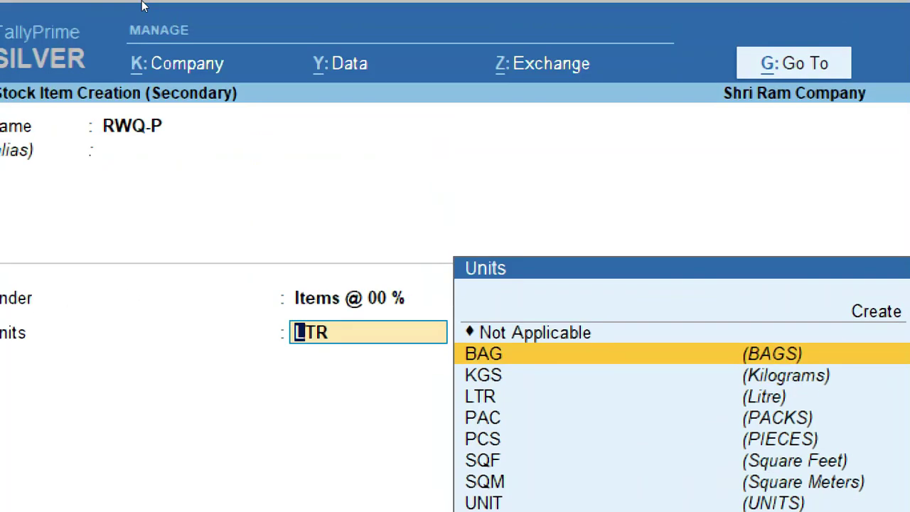
{"action": "key", "text": "Return"}
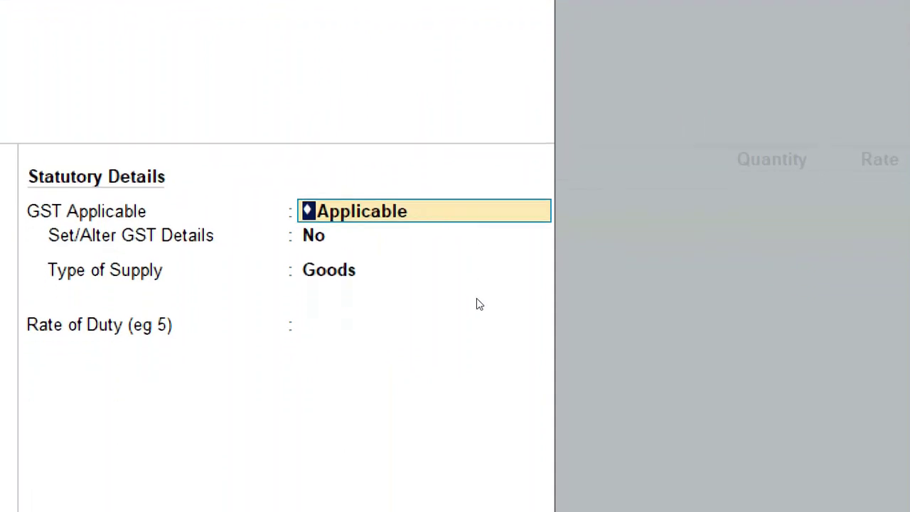
Step: Keep GST as Applicable for the stock item and set Set/Alter GST Details to Yes to open its GST details
{"action": "key", "text": "Return"}
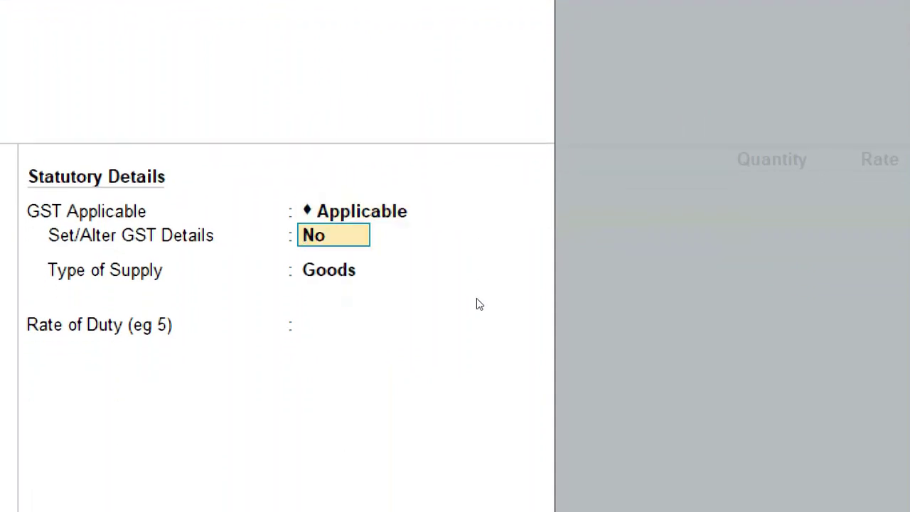
{"action": "type", "text": "y"}
{"action": "key", "text": "Return"}
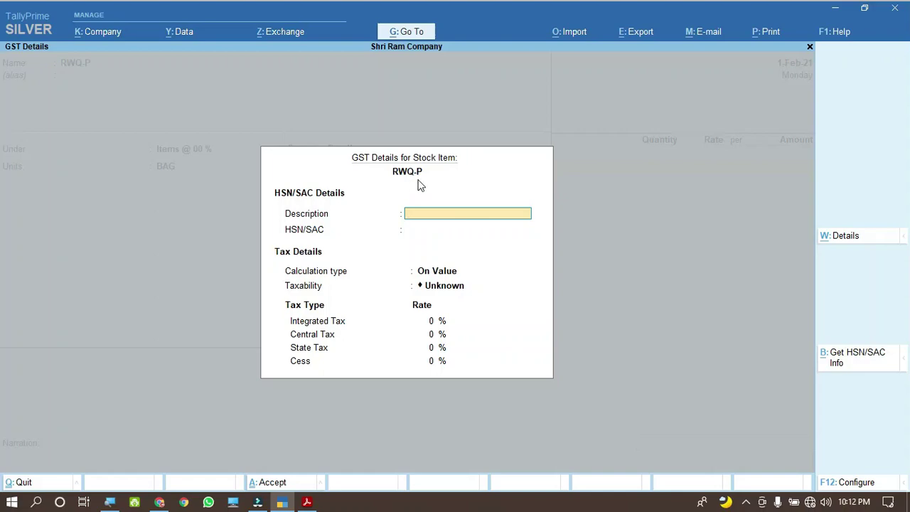
Step: Look up RWQ-P's HSN code in the PDF invoice and enter 8745 as both Description and HSN/SAC in TallyPrime
{"action": "left_click", "coordinate": [310, 502]}
{"action": "left_click_drag", "start_coordinate": [316, 247], "coordinate": [354, 249]}
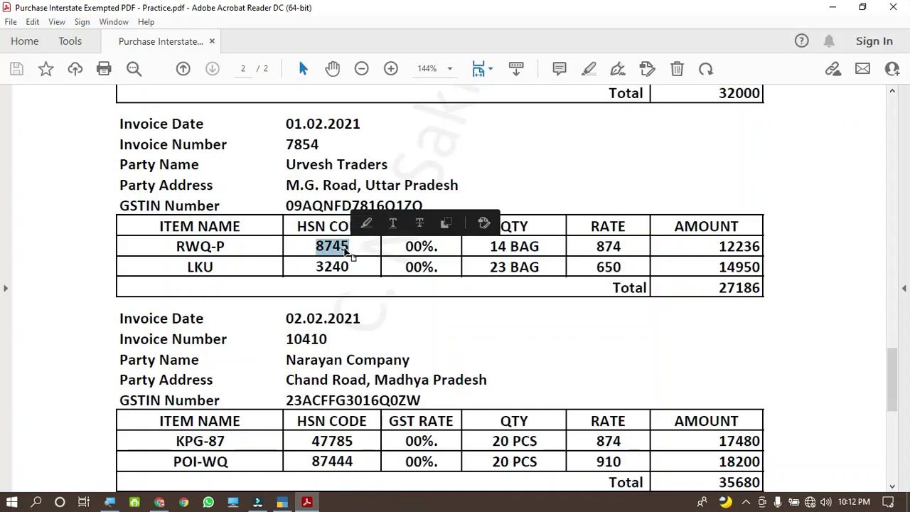
{"action": "key", "text": "super"}
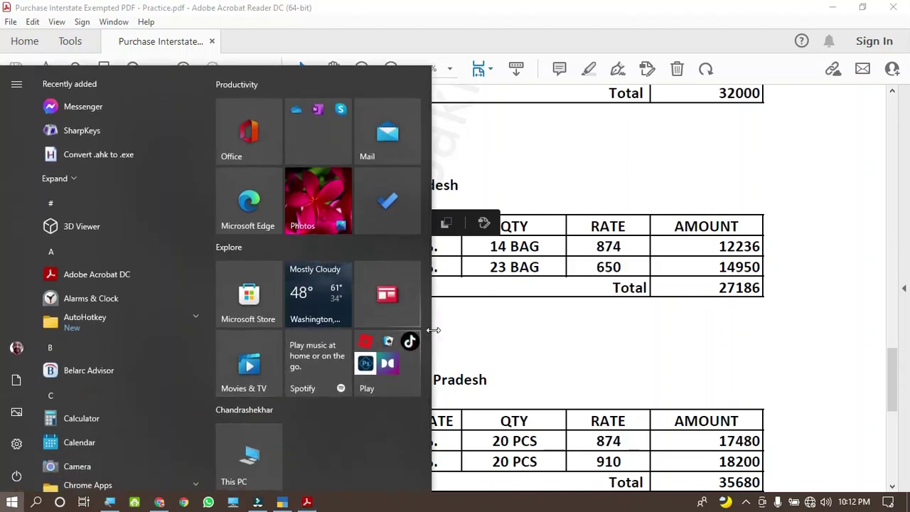
{"action": "left_click", "coordinate": [299, 496]}
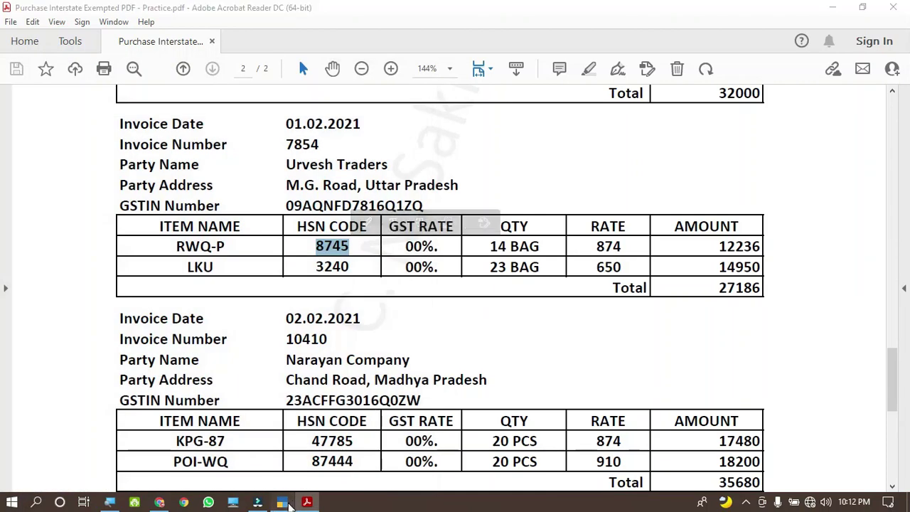
{"action": "left_click", "coordinate": [288, 502]}
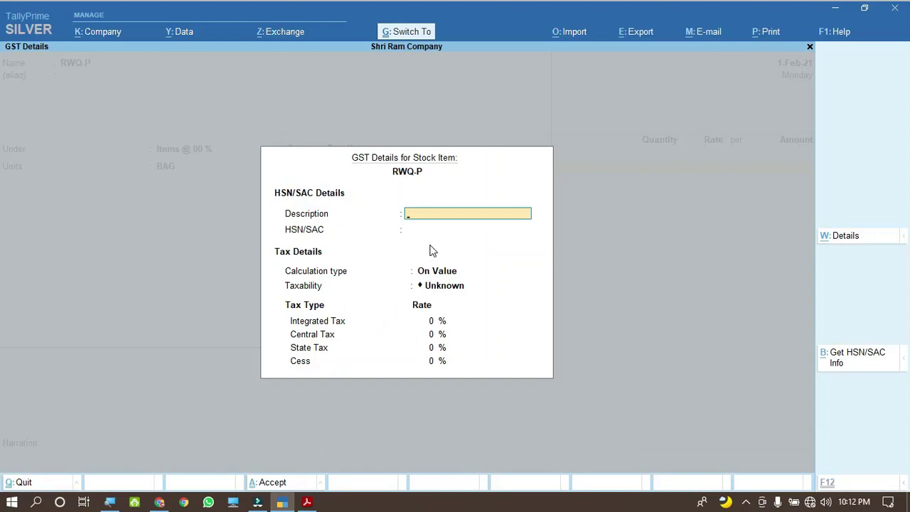
{"action": "type", "text": "8745"}
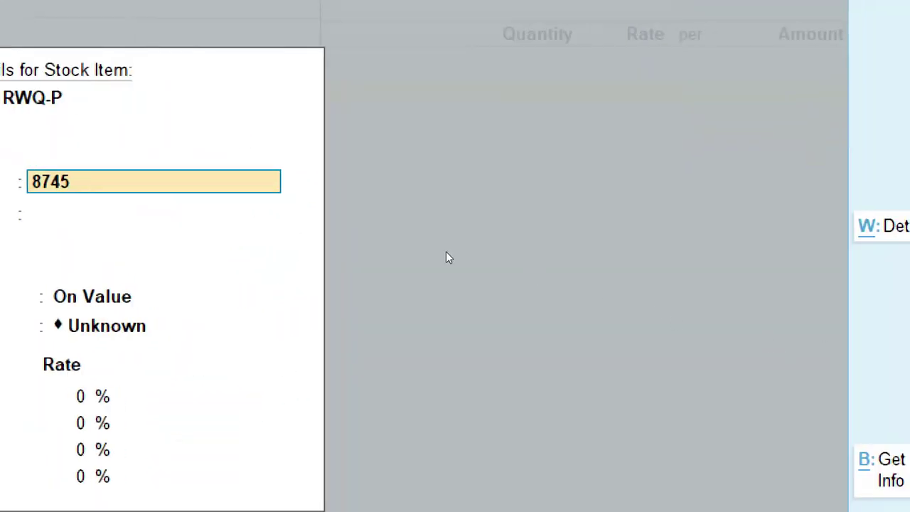
{"action": "key", "text": "Return"}
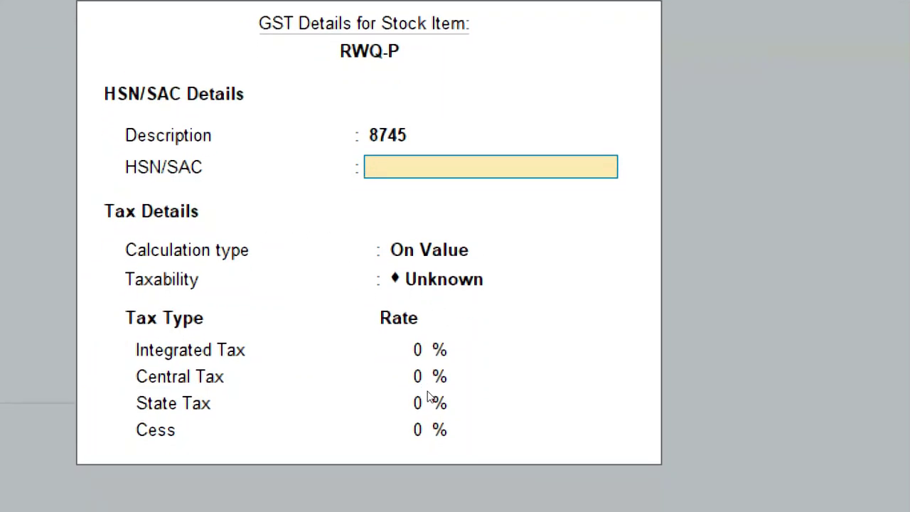
{"action": "type", "text": "8745"}
Step: Clear the Description in RWQ-P's GST details
{"action": "key", "text": "Up"}
{"action": "key", "text": "Delete"}
{"action": "key", "text": "Delete"}
{"action": "key", "text": "Delete"}
{"action": "key", "text": "Delete"}
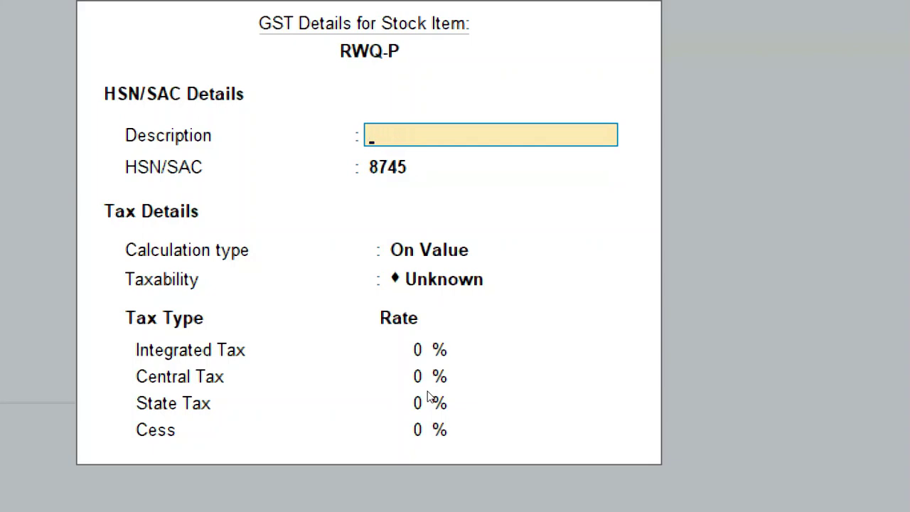
Step: Keep the calculation type On Value, set Taxability to Exempt, and accept RWQ-P's GST details
{"action": "key", "text": "Return"}
{"action": "key", "text": "Return"}
{"action": "key", "text": "Return"}
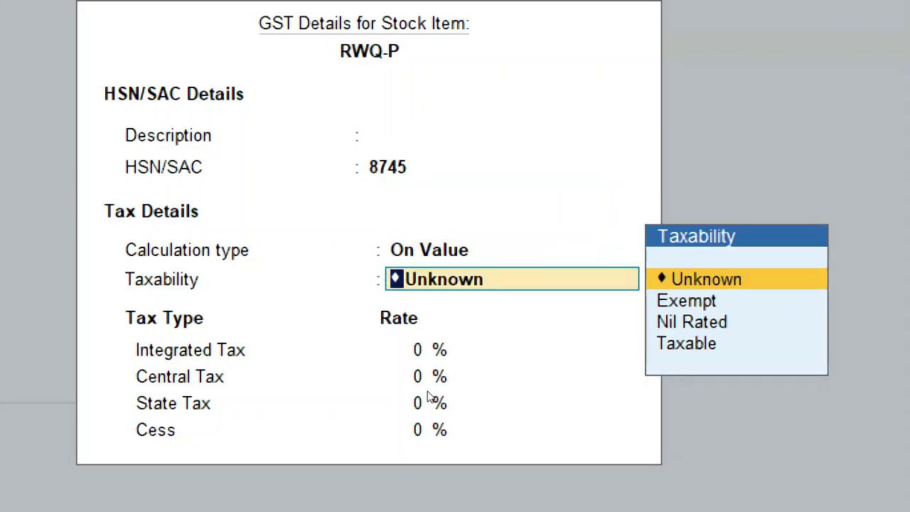
{"action": "key", "text": "Down"}
{"action": "key", "text": "Return"}
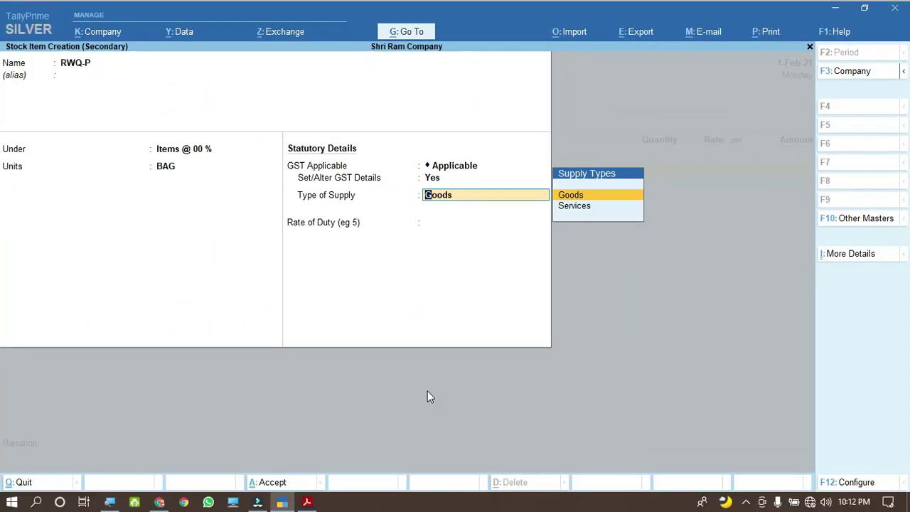
Step: Keep Goods as the type of supply, enter 0 as the rate of duty, and save the RWQ-P stock item
{"action": "key", "text": "Return"}
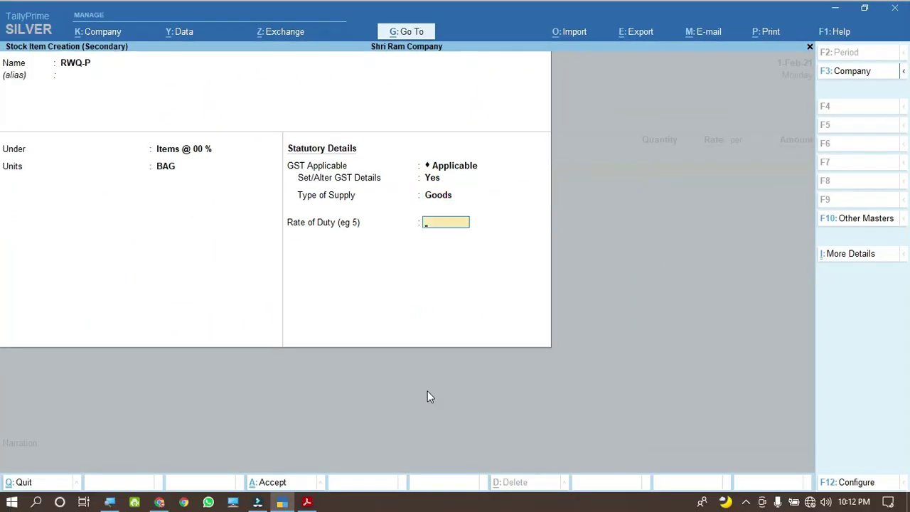
{"action": "type", "text": "0"}
{"action": "key", "text": "Return"}
{"action": "key", "text": "Return"}
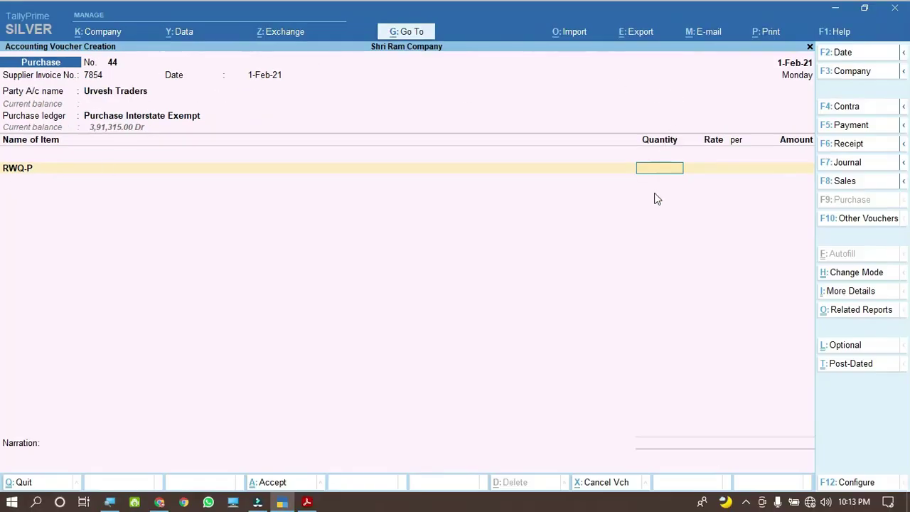
Step: Look up RWQ-P's quantity and rate in the PDF invoice and enter 14 BAG at 874 per BAG in the TallyPrime voucher
{"action": "left_click", "coordinate": [307, 502]}
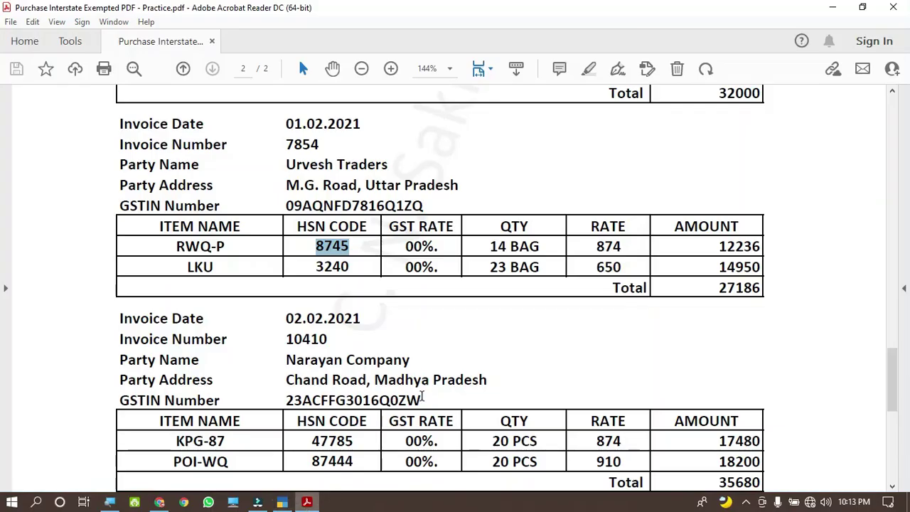
{"action": "left_click_drag", "start_coordinate": [490, 246], "coordinate": [547, 246]}
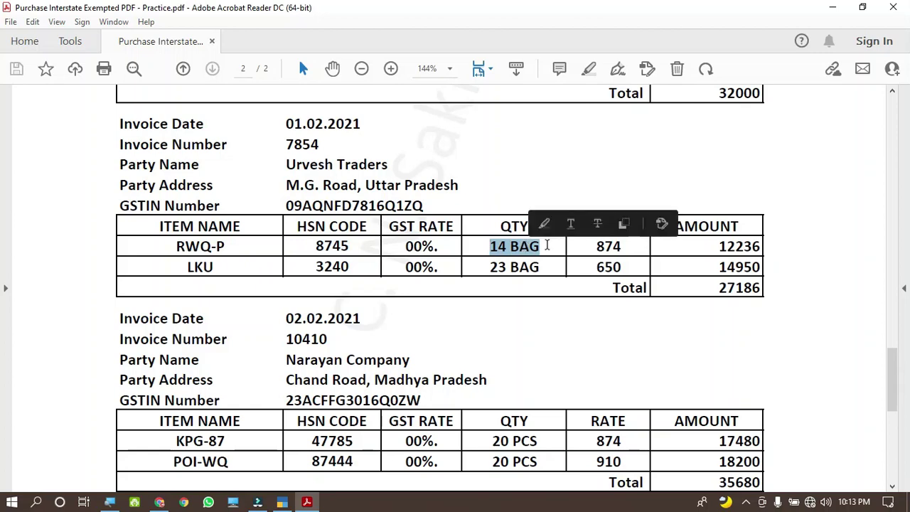
{"action": "left_click_drag", "start_coordinate": [621, 247], "coordinate": [592, 248]}
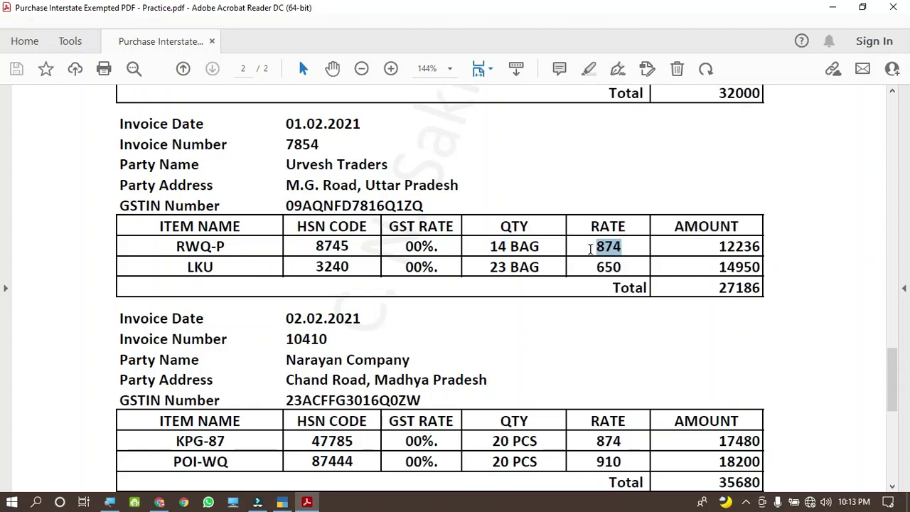
{"action": "key", "text": "super"}
{"action": "key", "text": "super"}
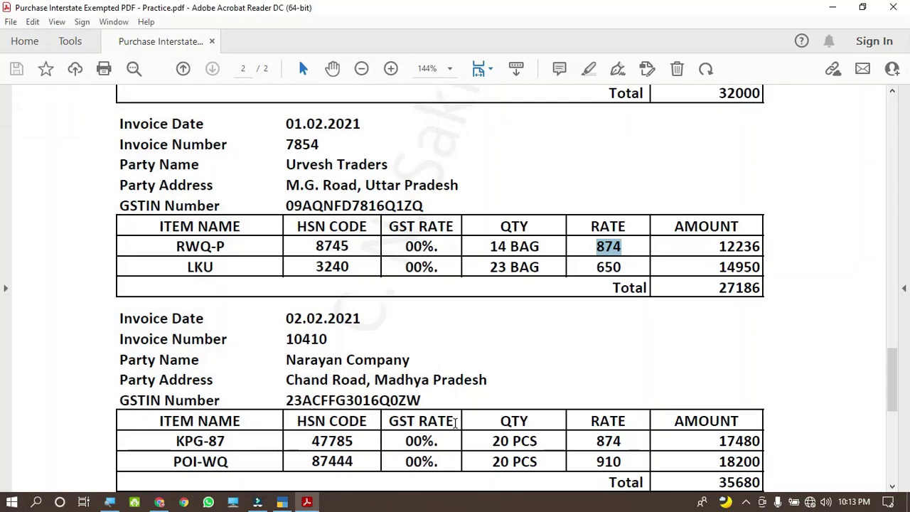
{"action": "left_click", "coordinate": [283, 502]}
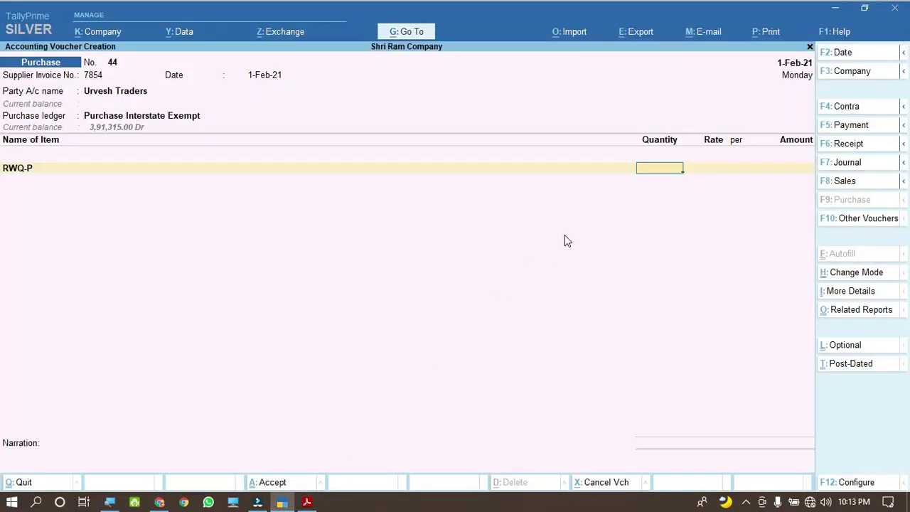
{"action": "type", "text": "14"}
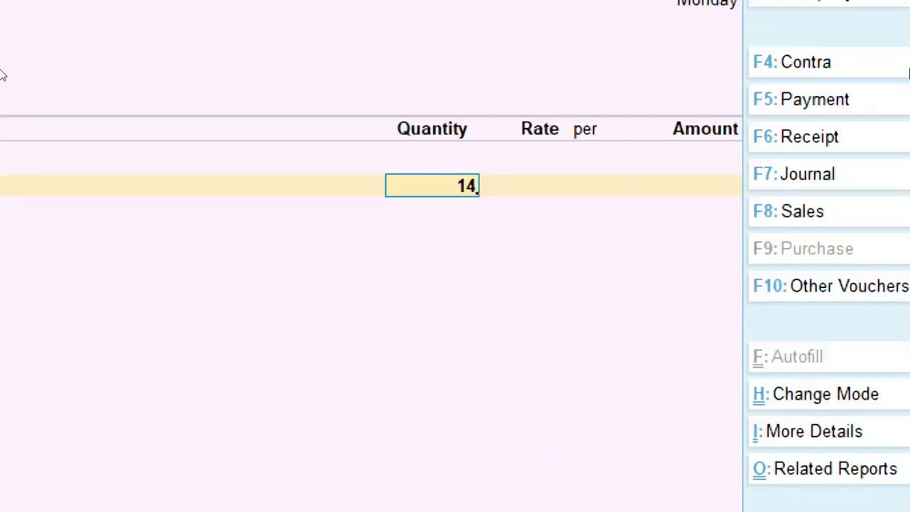
{"action": "key", "text": "Return"}
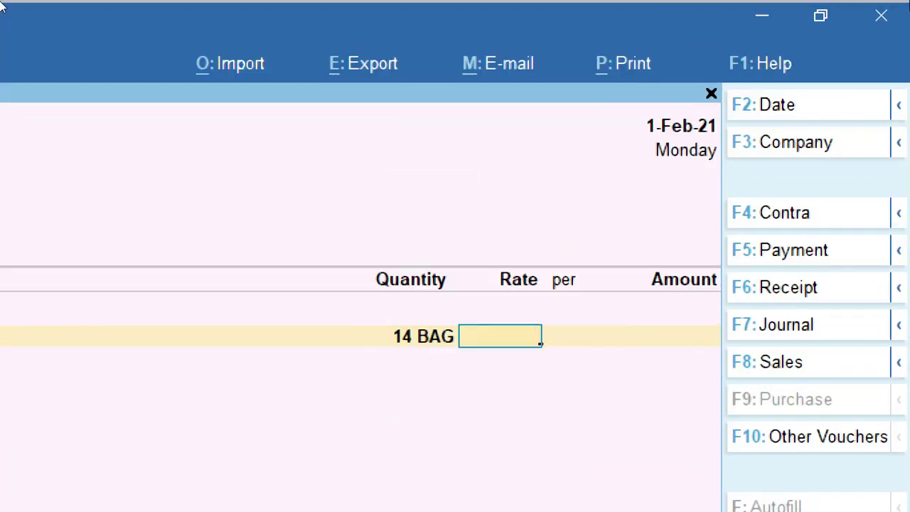
{"action": "type", "text": "874"}
{"action": "key", "text": "Return"}
{"action": "key", "text": "Return"}
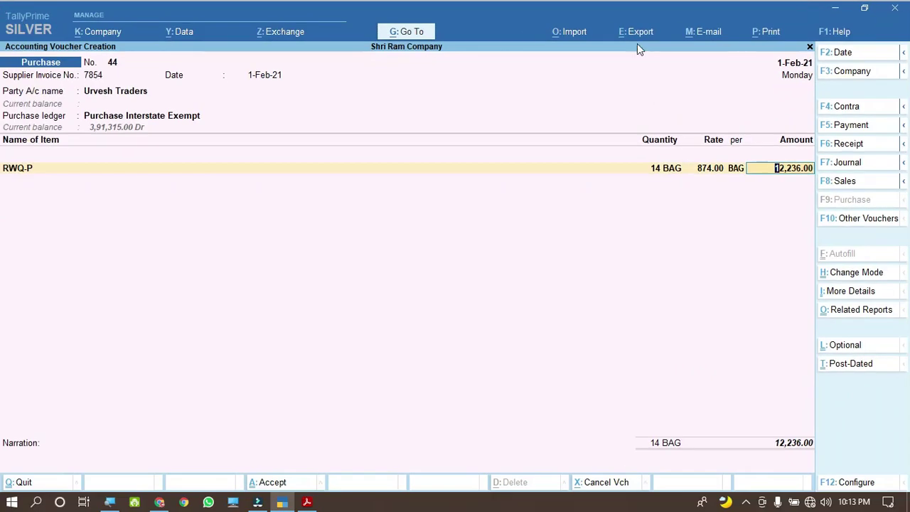
Step: Check the second item's name in the PDF invoice, accept the RWQ-P line, and create a stock item named LKU without an alias
{"action": "left_click", "coordinate": [308, 503]}
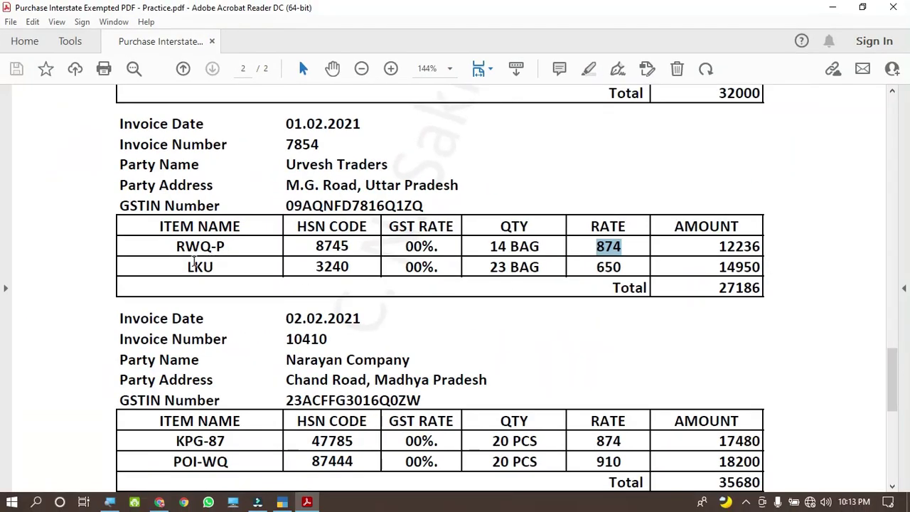
{"action": "left_click_drag", "start_coordinate": [187, 268], "coordinate": [217, 276]}
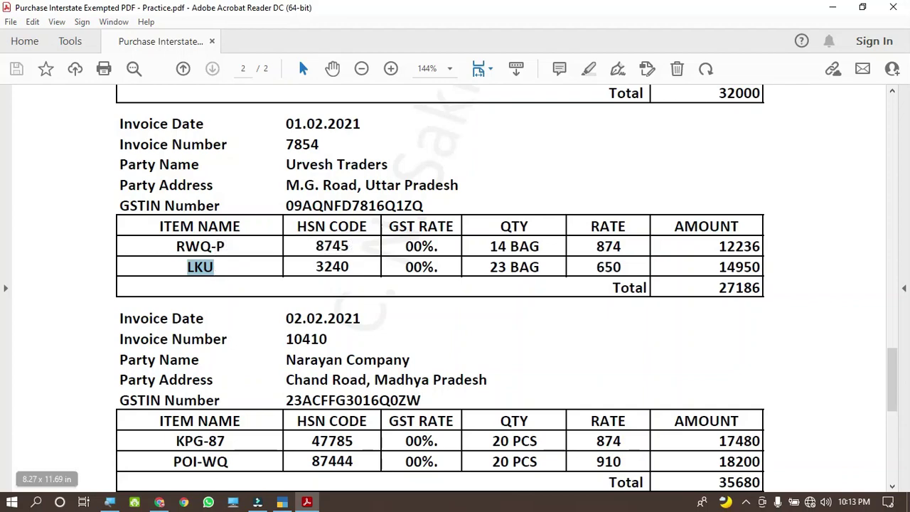
{"action": "left_click", "coordinate": [282, 502]}
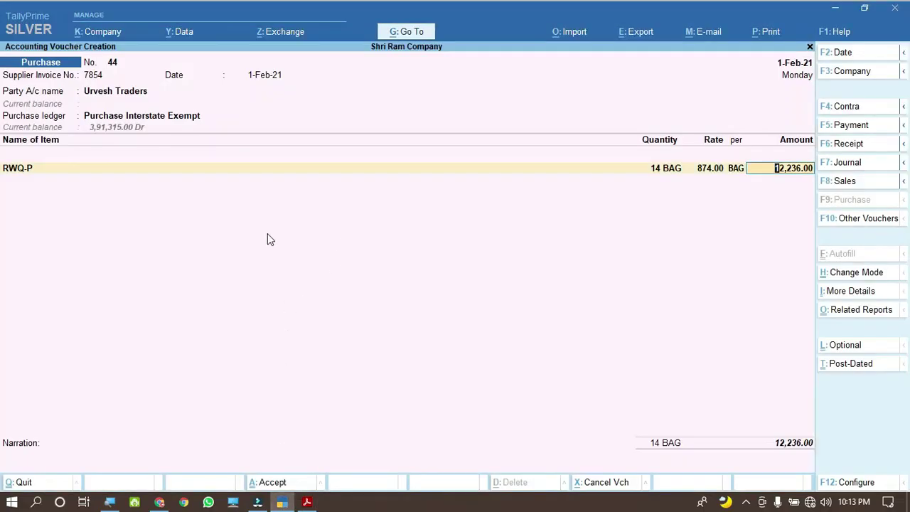
{"action": "key", "text": "Return"}
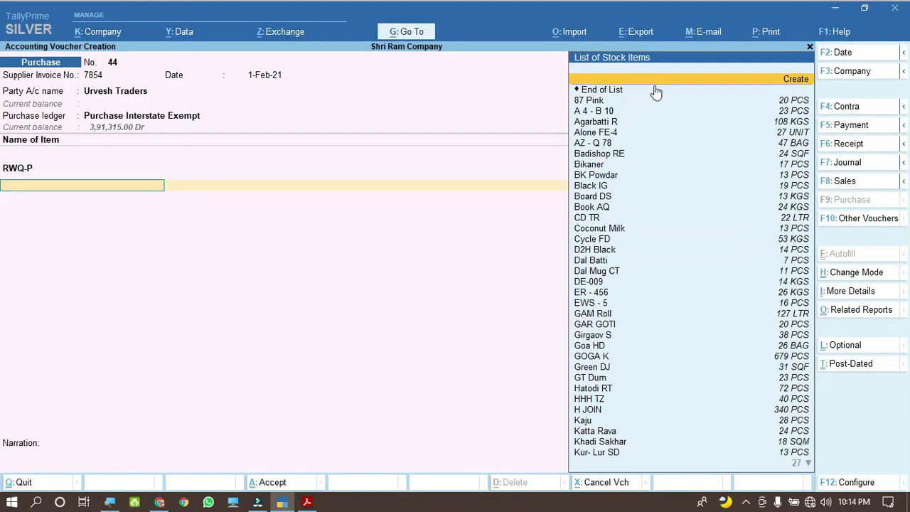
{"action": "key", "text": "Return"}
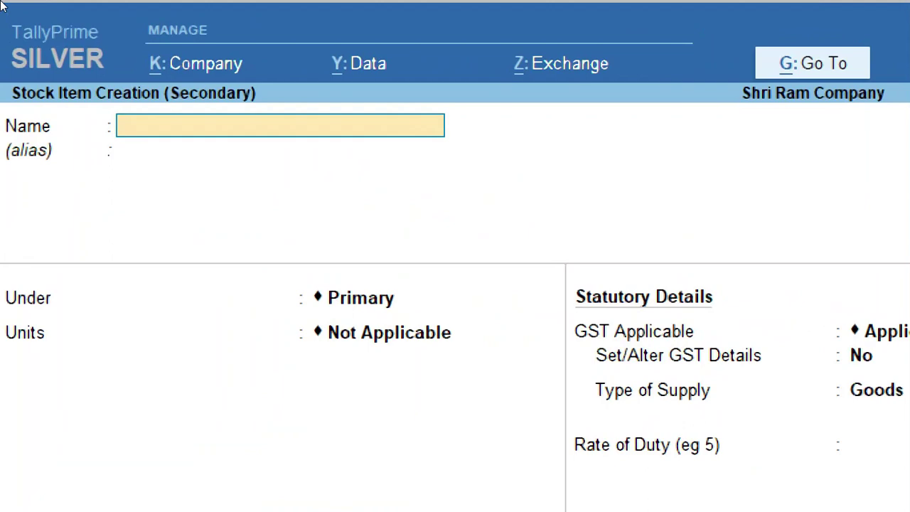
{"action": "type", "text": "LKU"}
{"action": "key", "text": "Return"}
{"action": "key", "text": "Return"}
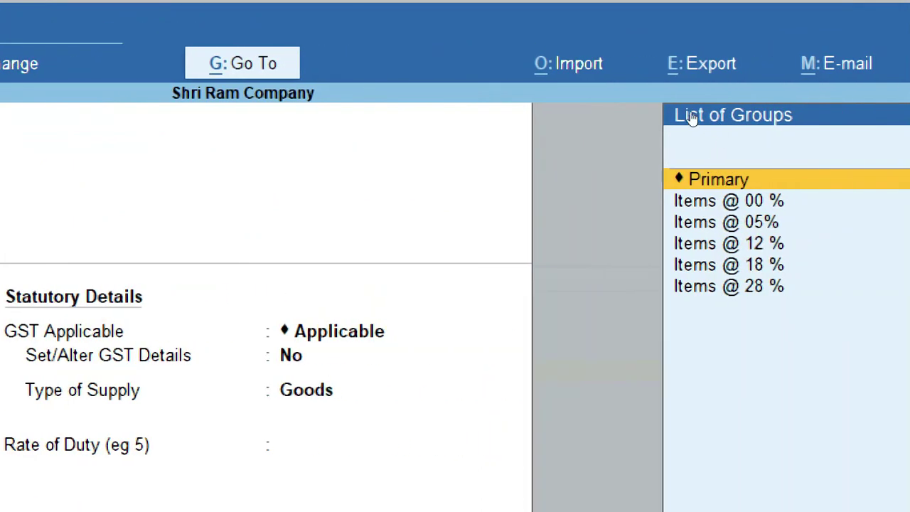
Step: Place LKU under Items @ 00 % and set its unit to BAG, checking the unit in the PDF invoice
{"action": "key", "text": "Down"}
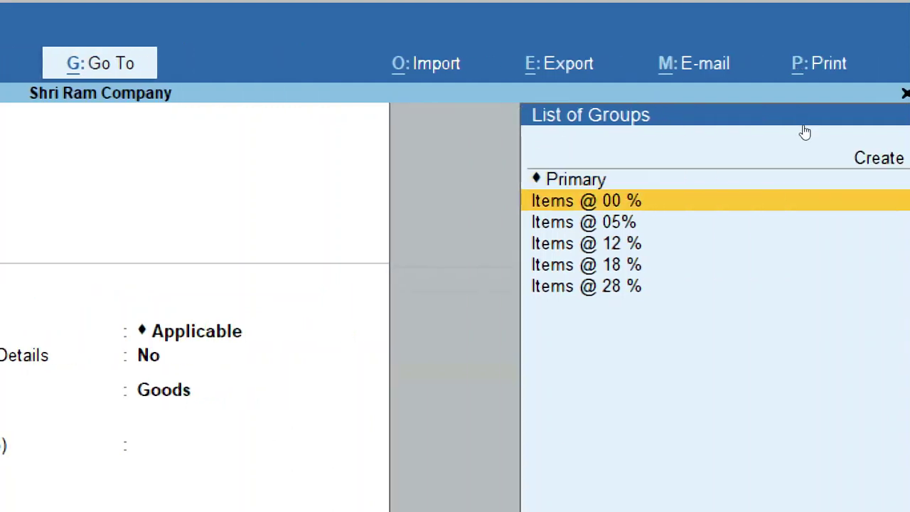
{"action": "key", "text": "Return"}
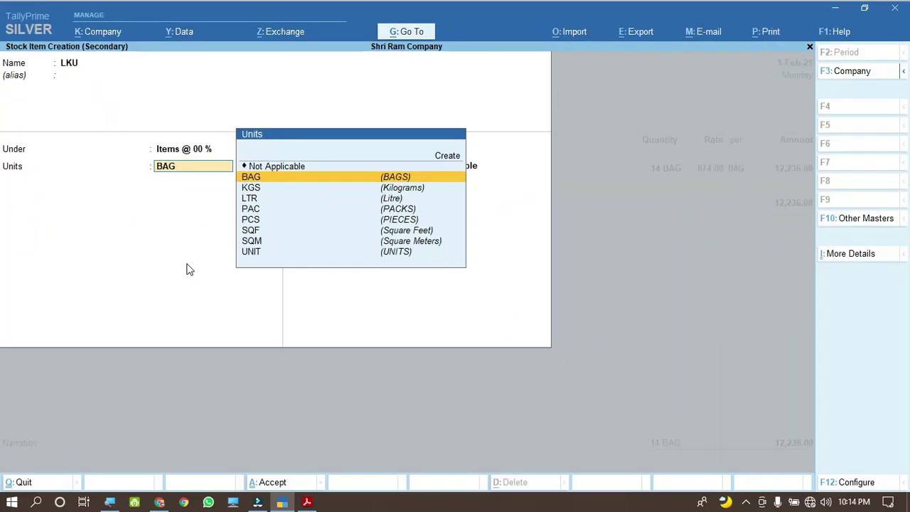
{"action": "left_click", "coordinate": [307, 500]}
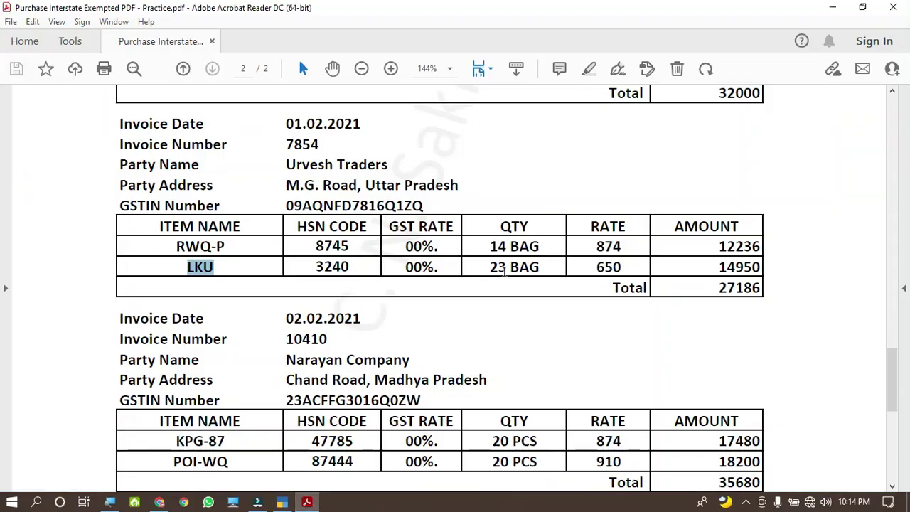
{"action": "left_click", "coordinate": [514, 267]}
{"action": "left_click_drag", "start_coordinate": [512, 268], "coordinate": [541, 267]}
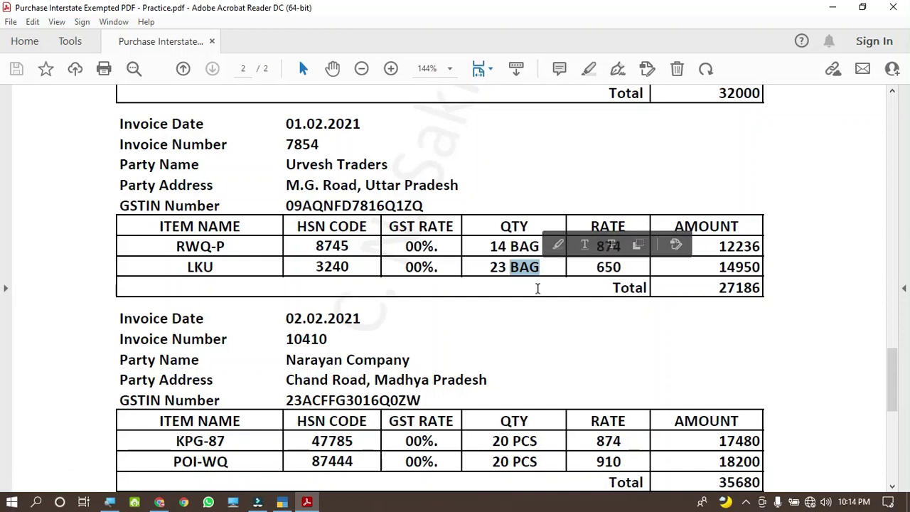
{"action": "key", "text": "super"}
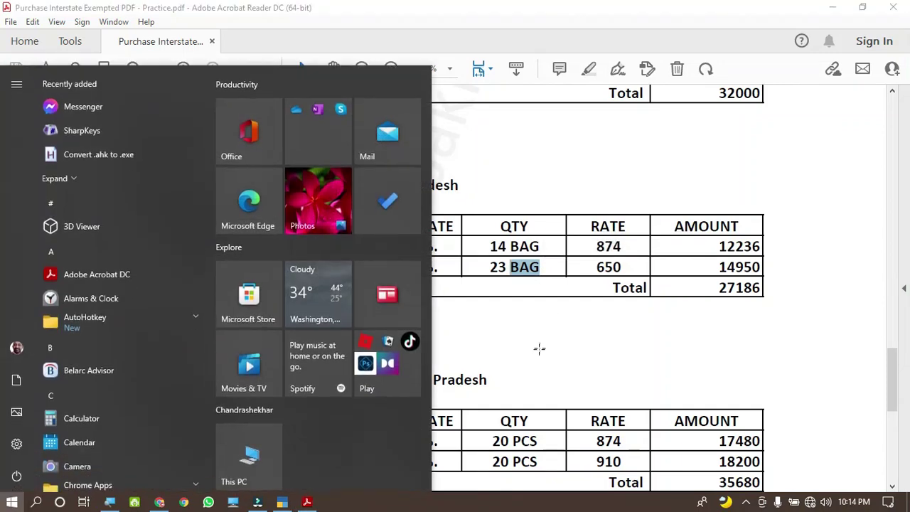
{"action": "key", "text": "super+shift+s"}
{"action": "key", "text": "alt+Tab"}
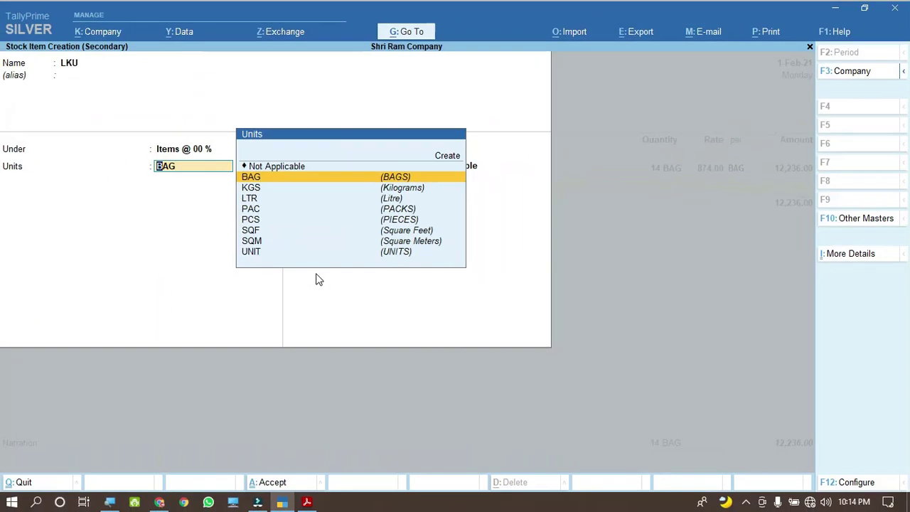
{"action": "key", "text": "Return"}
Step: Enable LKU's GST details, leave the description blank, and copy HSN/SAC code 3240 from the PDF invoice
{"action": "key", "text": "Return"}
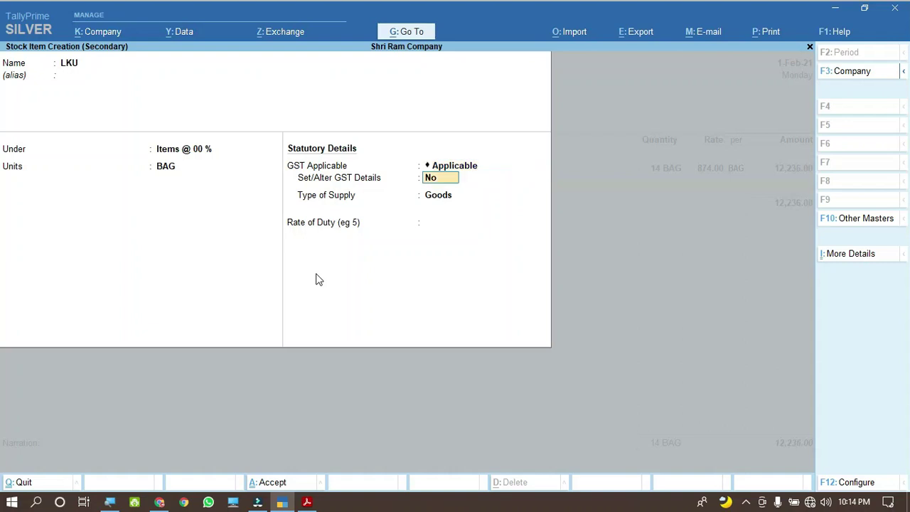
{"action": "key", "text": "Return"}
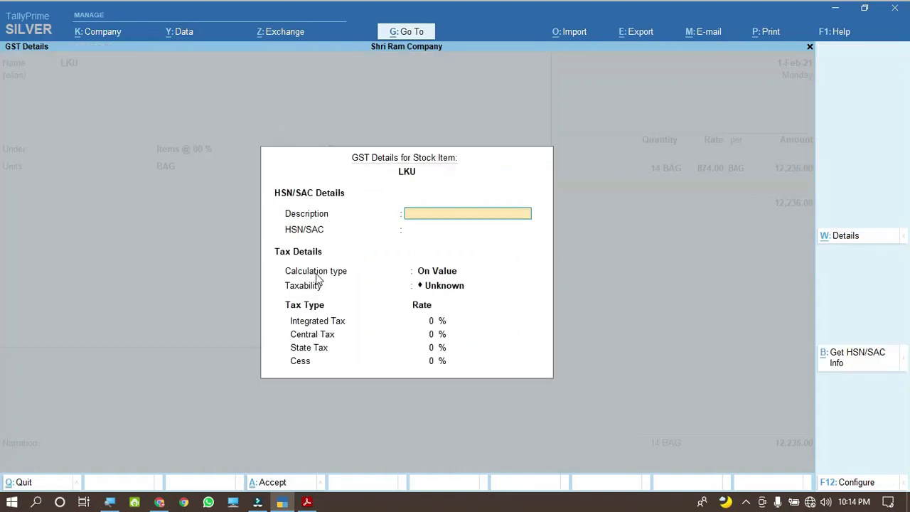
{"action": "key", "text": "Return"}
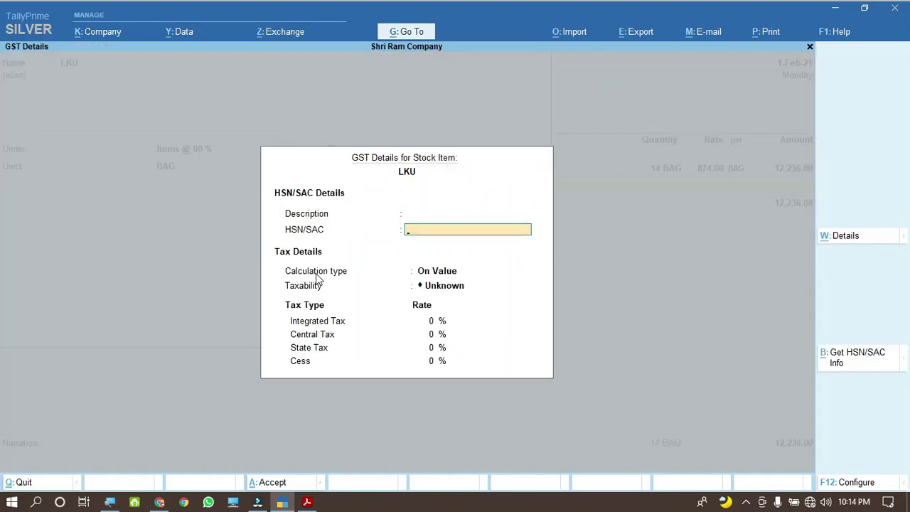
{"action": "left_click", "coordinate": [307, 502]}
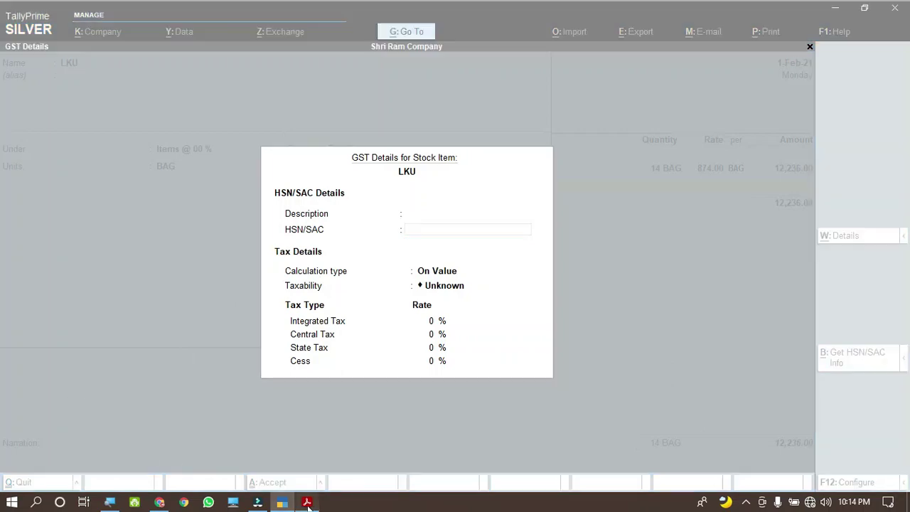
{"action": "left_click_drag", "start_coordinate": [315, 266], "coordinate": [350, 267]}
{"action": "key", "text": "ctrl+c"}
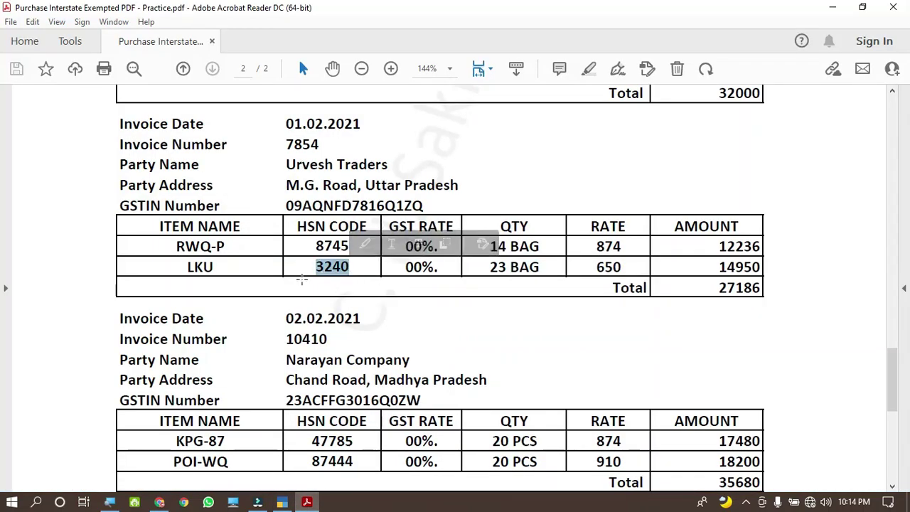
{"action": "left_click", "coordinate": [282, 503]}
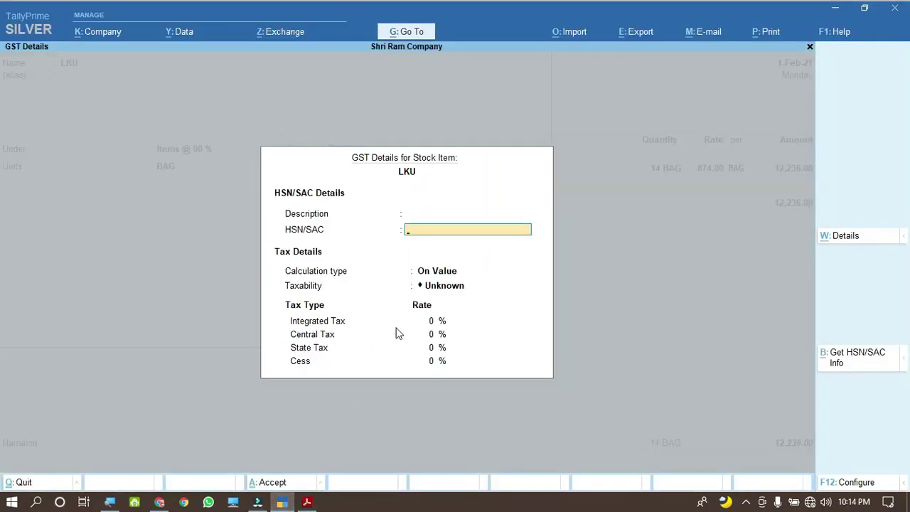
{"action": "key", "text": "ctrl+v"}
{"action": "key", "text": "Return"}
Step: Keep LKU's calculation type as On Value, set its taxability to Exempt, and save the stock item
{"action": "key", "text": "Return"}
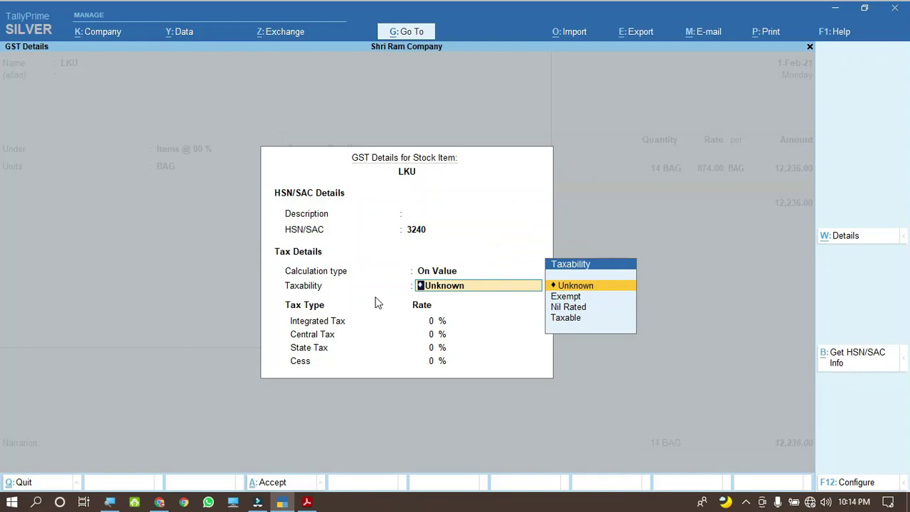
{"action": "key", "text": "Down"}
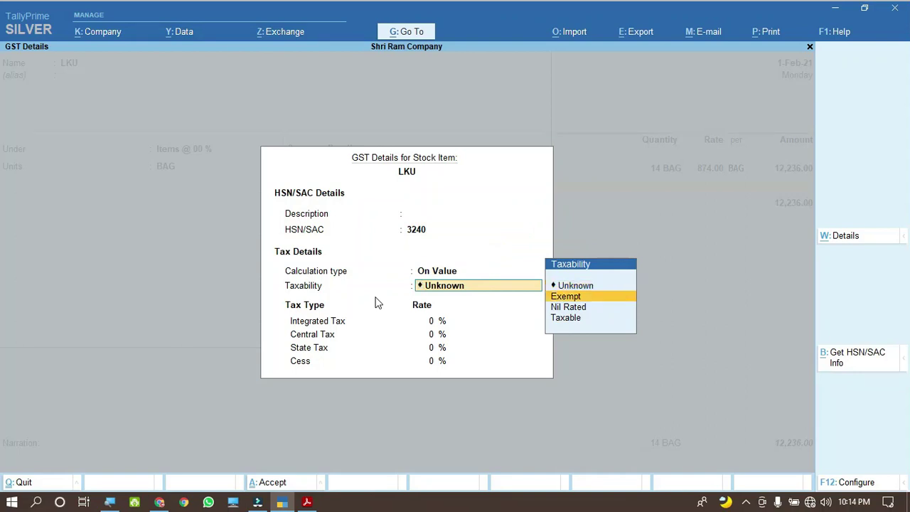
{"action": "key", "text": "Return"}
{"action": "key", "text": "Return"}
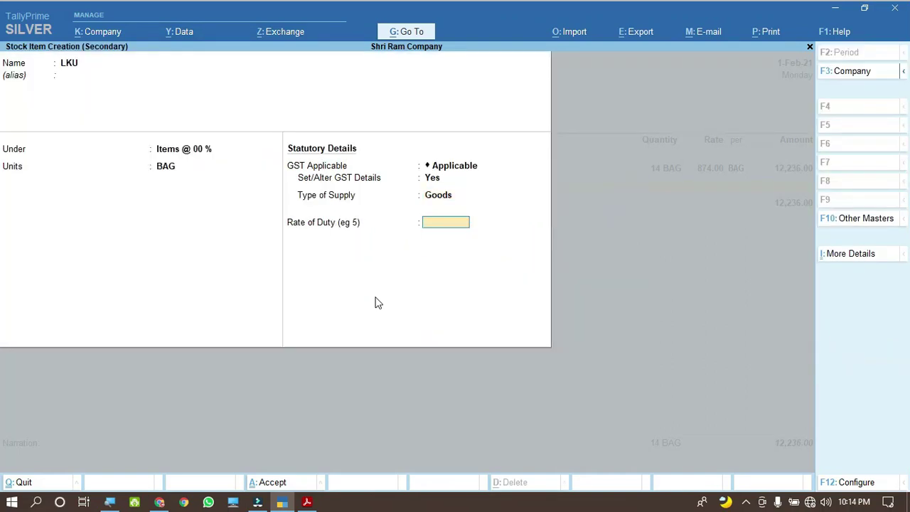
{"action": "key", "text": "Return"}
{"action": "key", "text": "Return"}
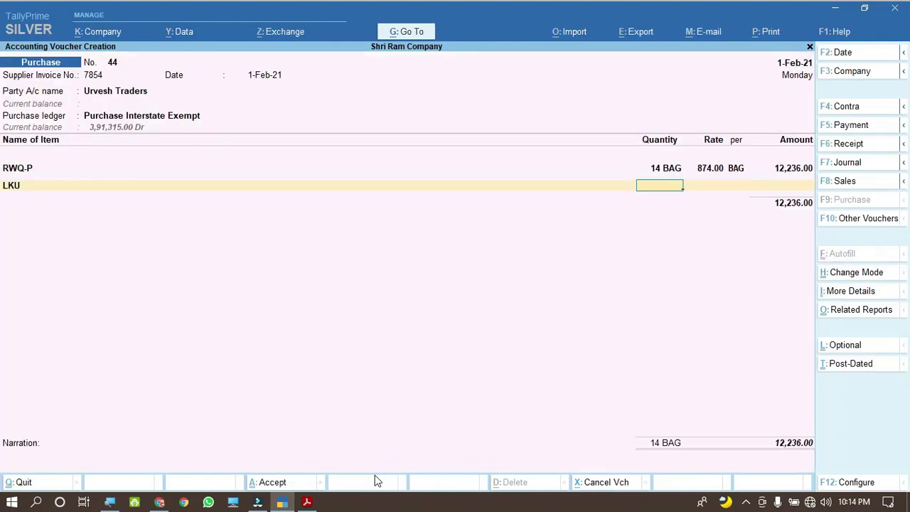
Step: Look up LKU's quantity and rate in the PDF invoice and enter 23 BAG at 650 per BAG in the TallyPrime voucher
{"action": "left_click", "coordinate": [309, 503]}
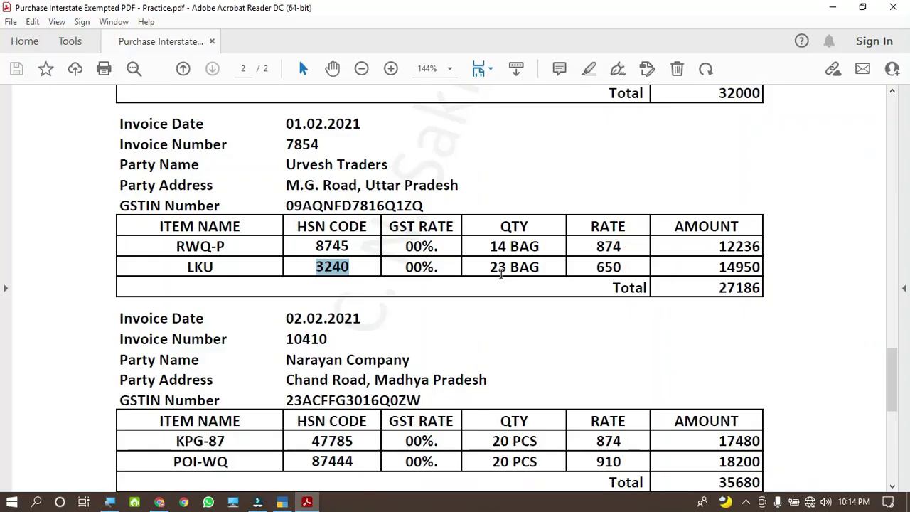
{"action": "left_click_drag", "start_coordinate": [592, 268], "coordinate": [623, 268]}
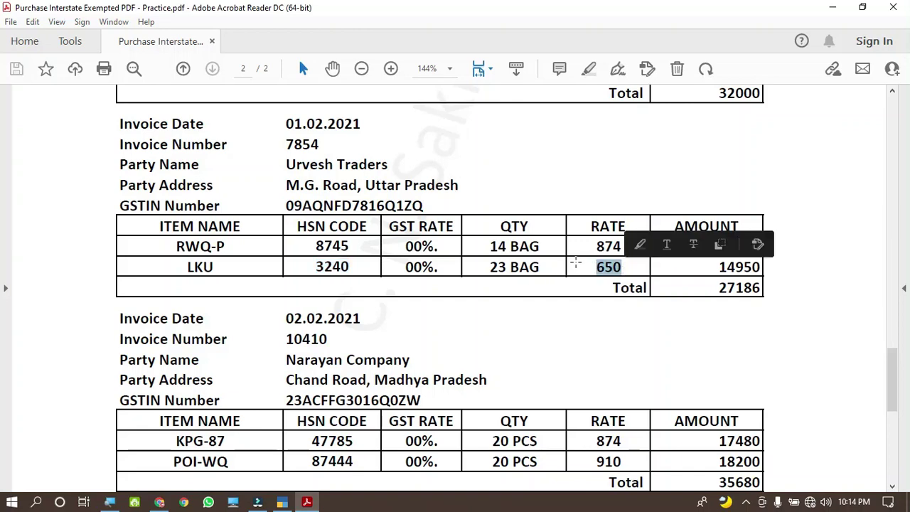
{"action": "left_click", "coordinate": [282, 502]}
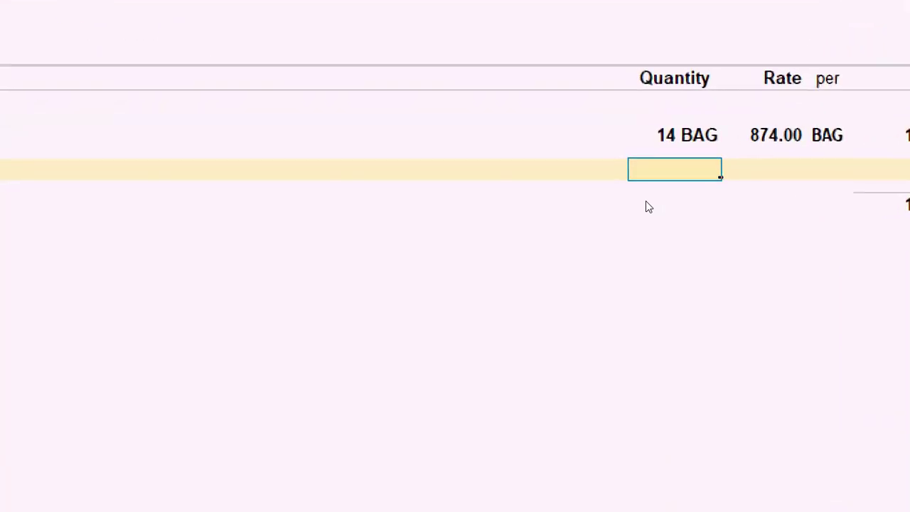
{"action": "type", "text": "23"}
{"action": "key", "text": "Return"}
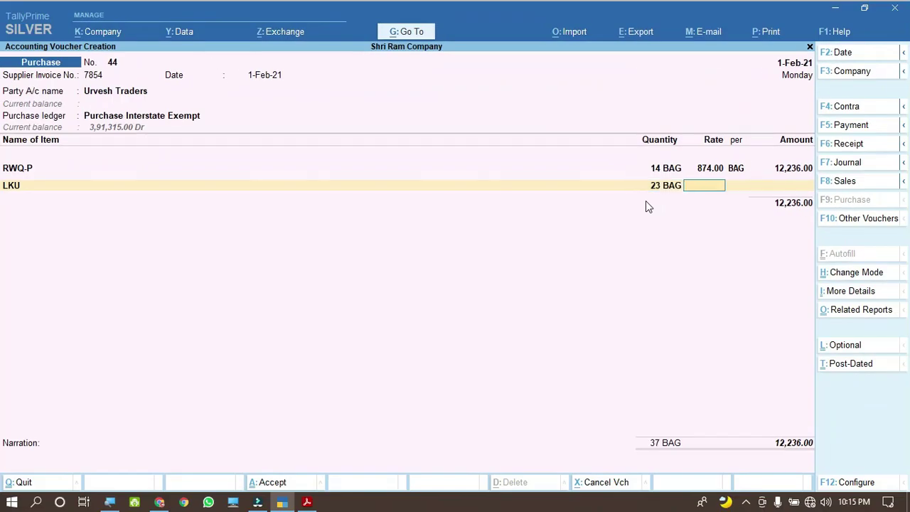
{"action": "type", "text": "650"}
{"action": "key", "text": "Return"}
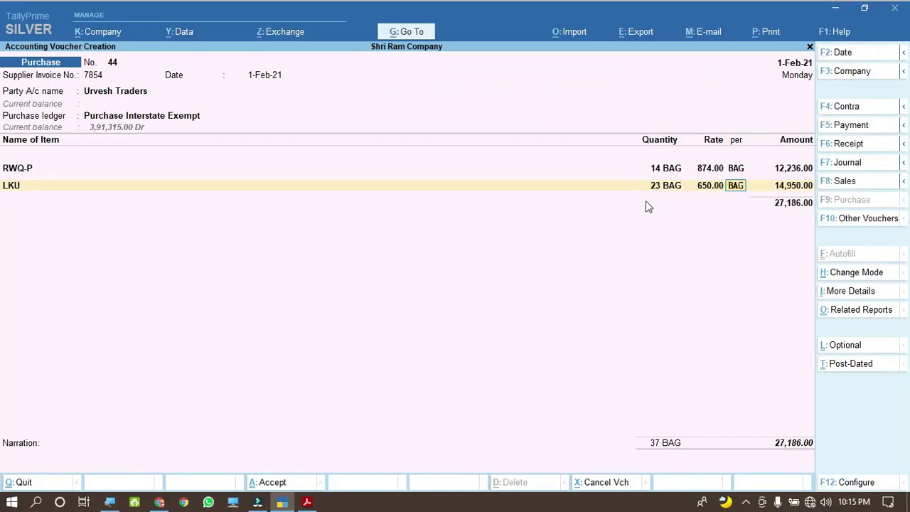
{"action": "key", "text": "Return"}
Step: Check the Urvesh Traders invoice in the PDF, end the item list in TallyPrime, and save the purchase voucher
{"action": "left_click", "coordinate": [307, 502]}
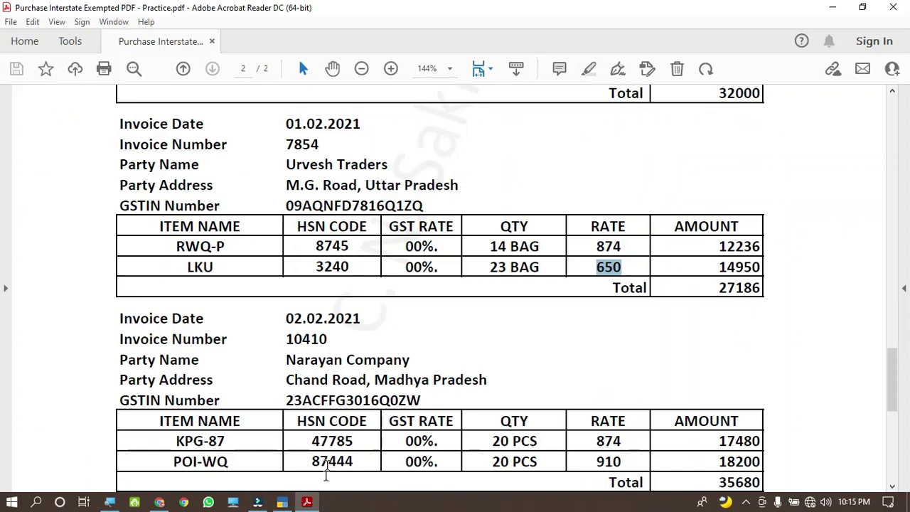
{"action": "left_click", "coordinate": [283, 503]}
{"action": "key", "text": "Return"}
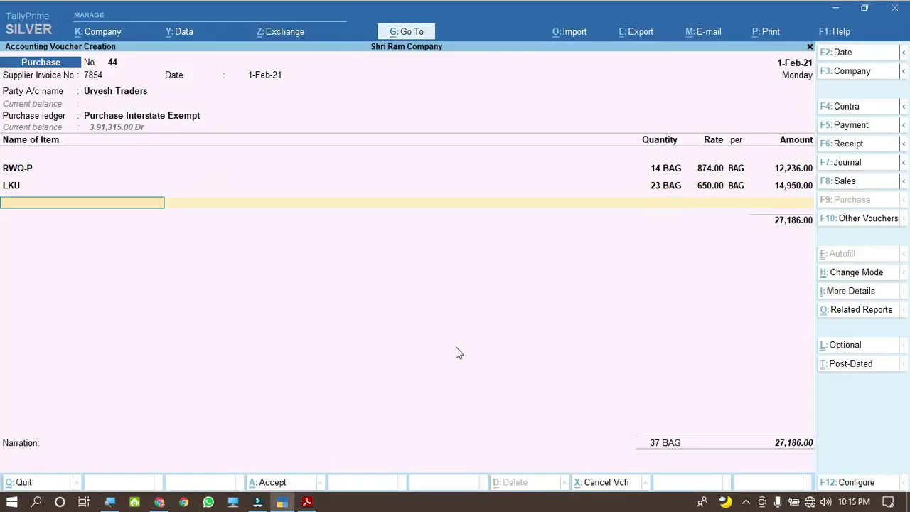
{"action": "key", "text": "Return"}
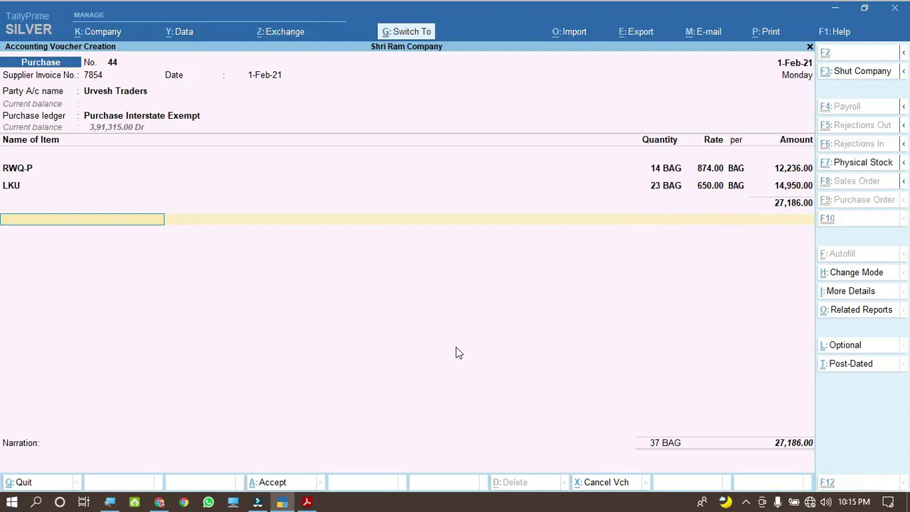
{"action": "key", "text": "ctrl+a"}
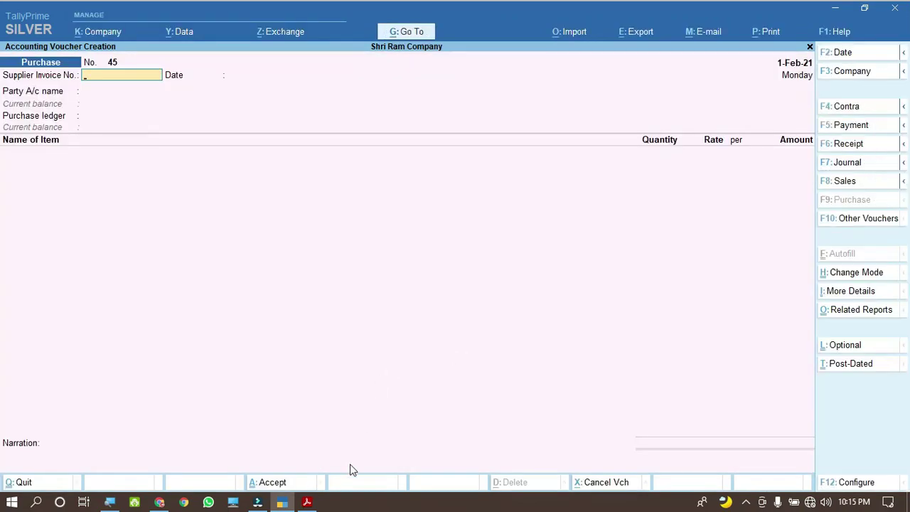
Step: Look up the Narayan Company invoice's date and number in the PDF and set the new TallyPrime purchase voucher's date to 2-2-2021
{"action": "left_click", "coordinate": [307, 502]}
{"action": "scroll", "coordinate": [336, 354], "scroll_direction": "down", "scroll_amount": 4}
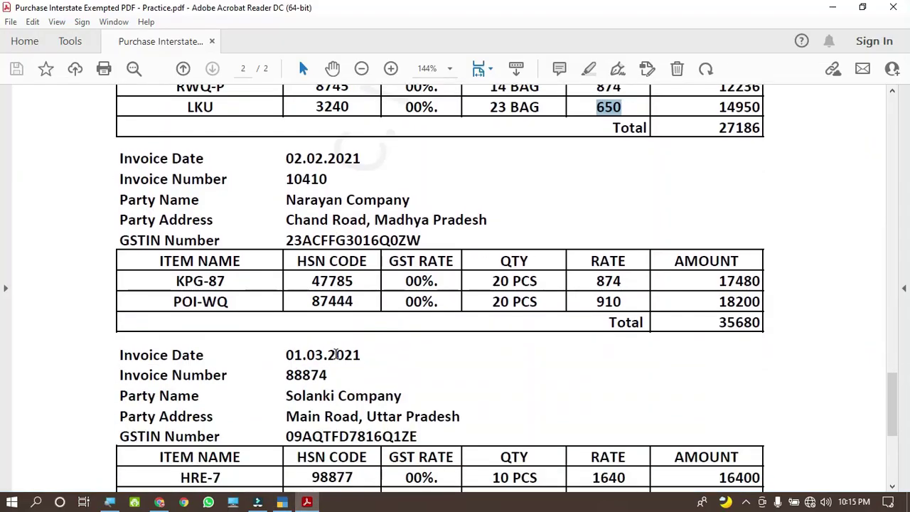
{"action": "scroll", "coordinate": [336, 354], "scroll_direction": "down", "scroll_amount": 1}
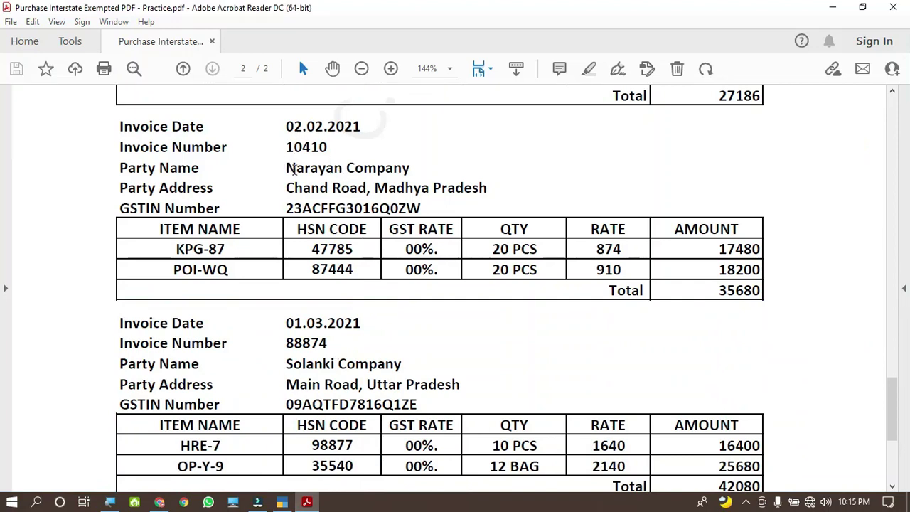
{"action": "left_click_drag", "start_coordinate": [285, 147], "coordinate": [326, 147]}
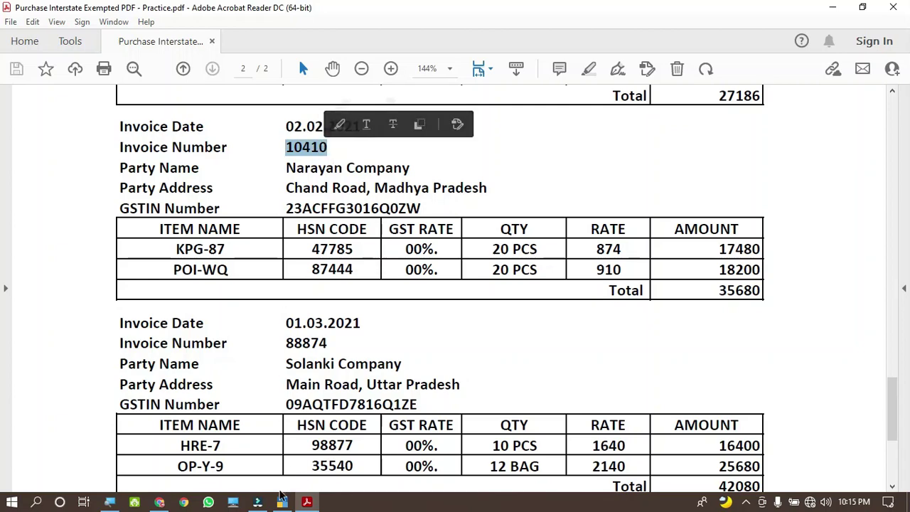
{"action": "left_click", "coordinate": [282, 501]}
{"action": "key", "text": "F2"}
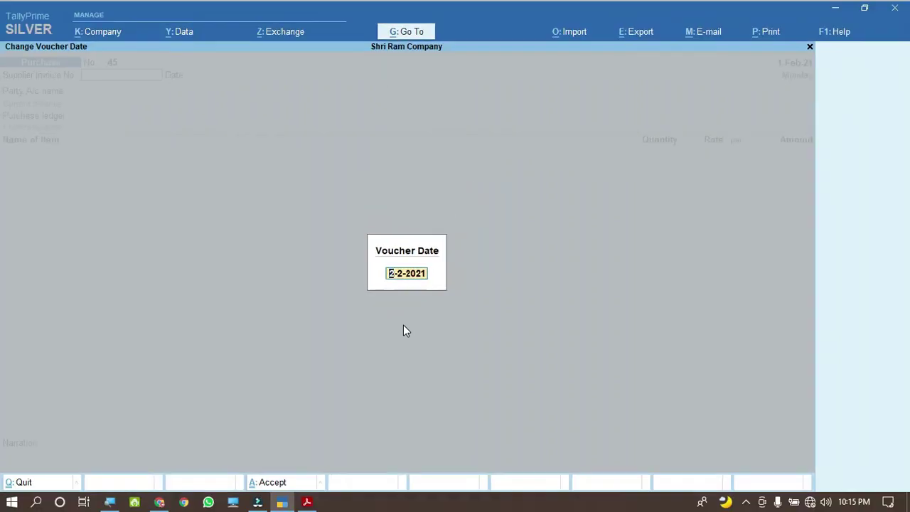
{"action": "key", "text": "Return"}
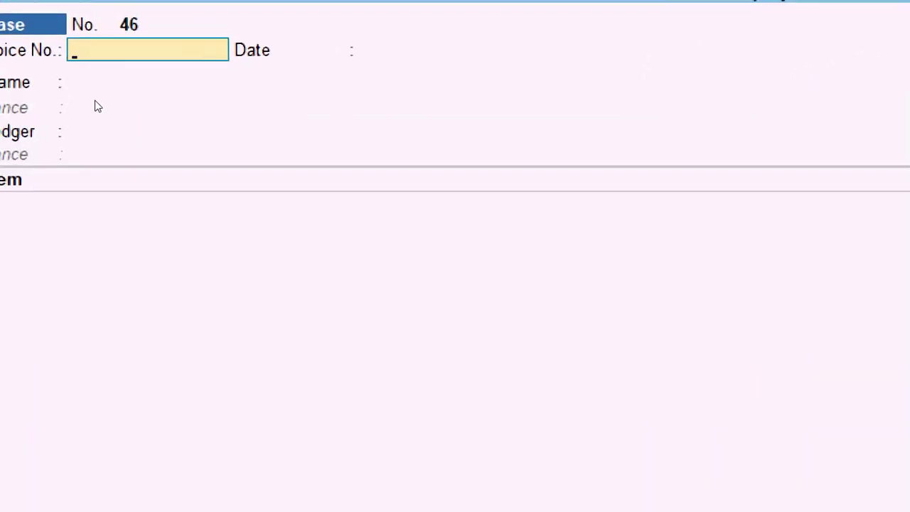
Step: Enter 10410 as the supplier invoice number and accept 2-Feb-21 as its date
{"action": "type", "text": "10410"}
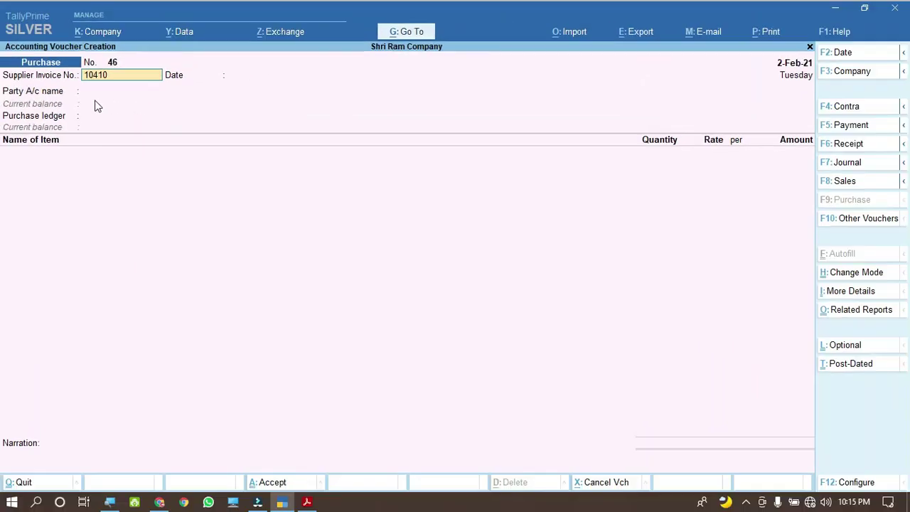
{"action": "key", "text": "Return"}
{"action": "key", "text": "Return"}
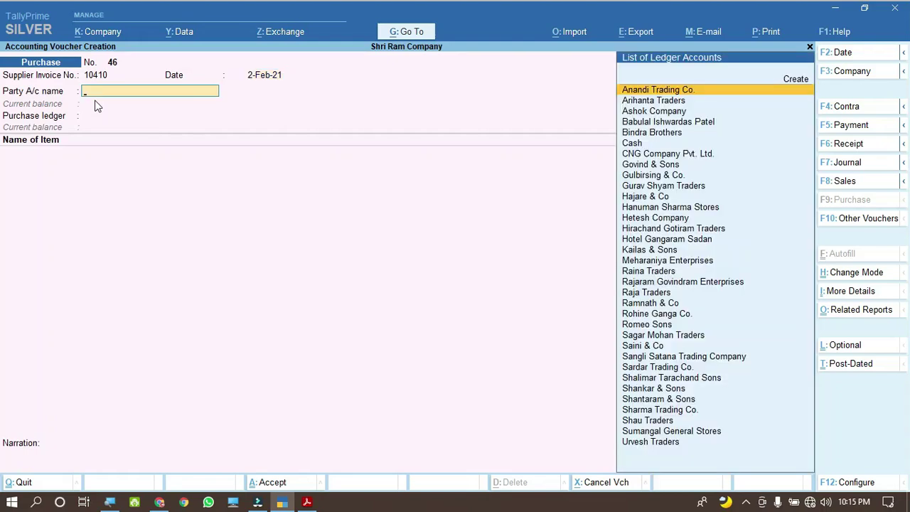
Step: Copy the party name from the PDF invoice and create a party ledger named Narayan Company in TallyPrime without an alias
{"action": "left_click", "coordinate": [307, 502]}
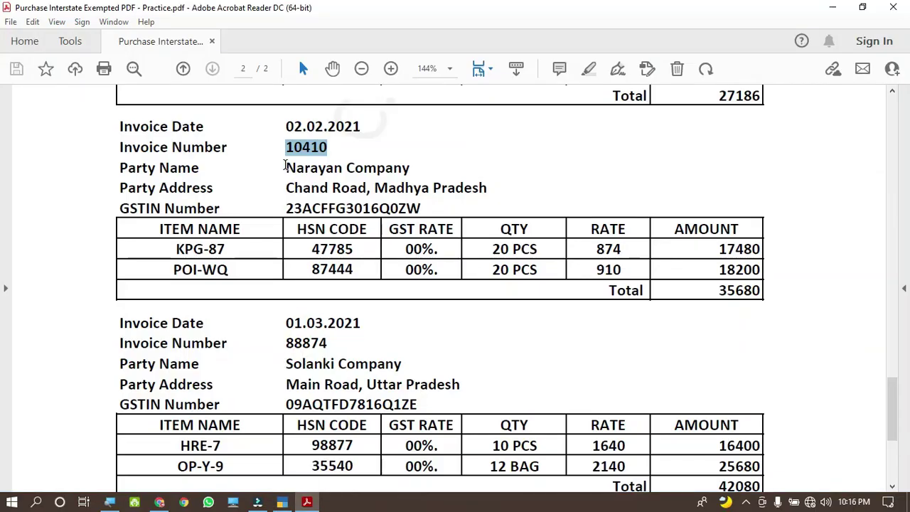
{"action": "left_click_drag", "start_coordinate": [286, 168], "coordinate": [411, 167]}
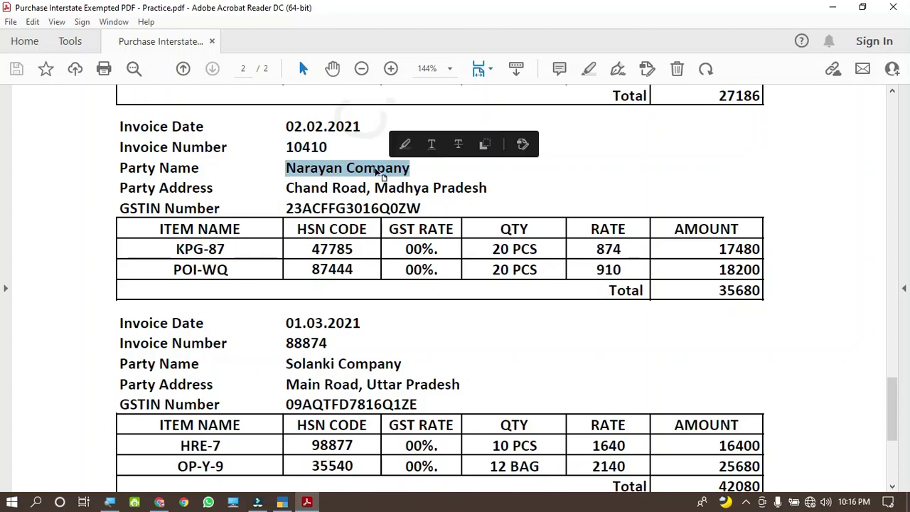
{"action": "key", "text": "super"}
{"action": "key", "text": "super"}
{"action": "left_click", "coordinate": [282, 502]}
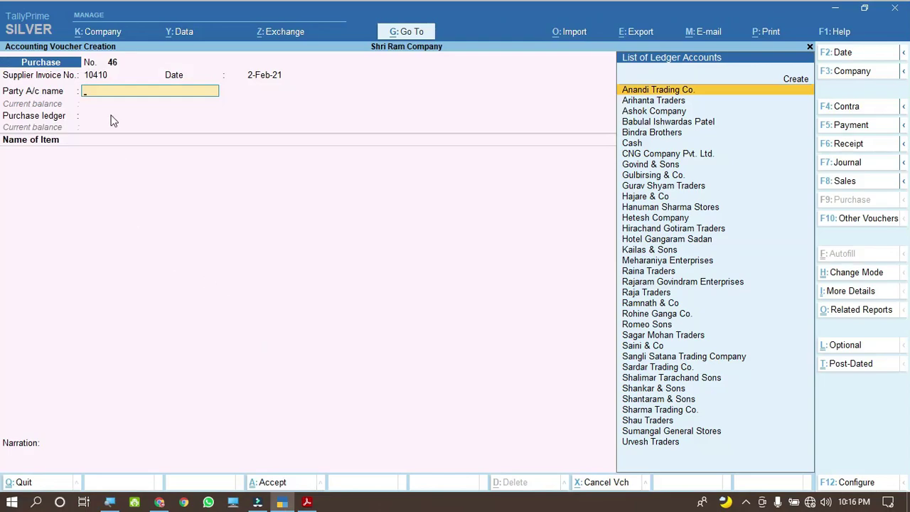
{"action": "key", "text": "ctrl+v"}
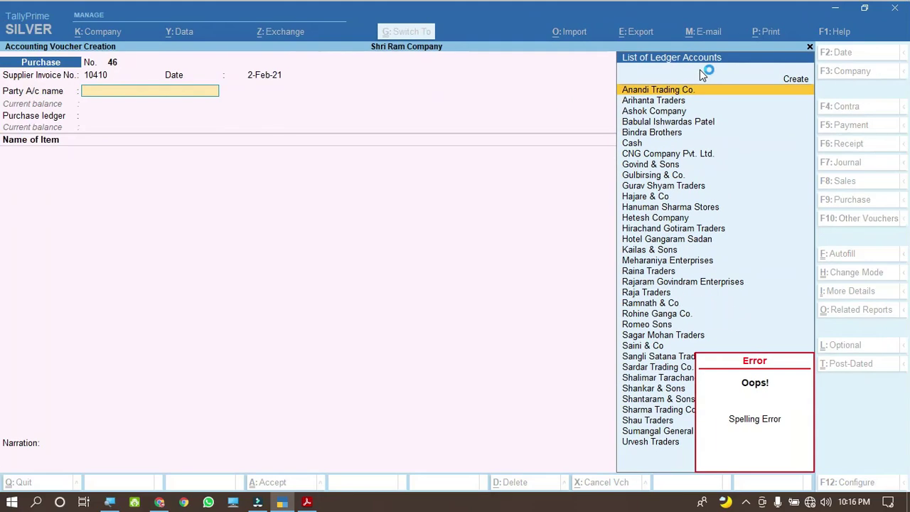
{"action": "key", "text": "Return"}
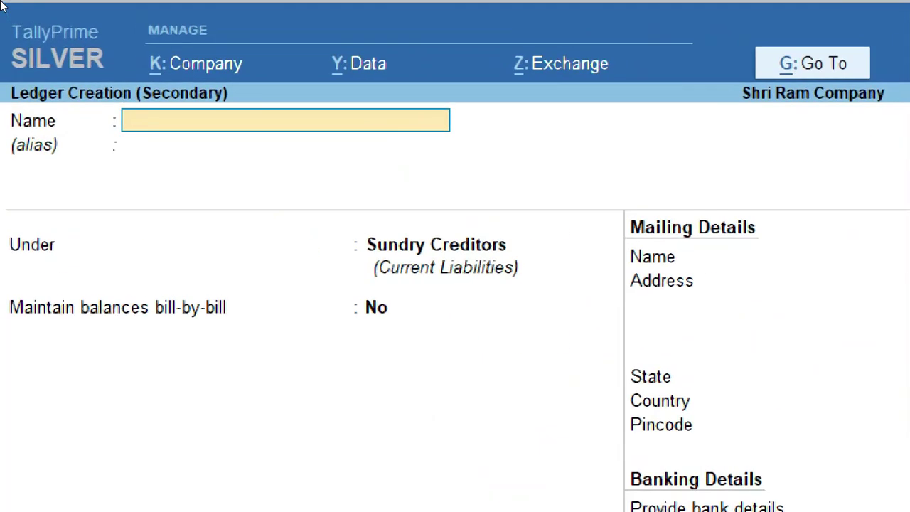
{"action": "key", "text": "ctrl+alt+v"}
{"action": "key", "text": "Return"}
{"action": "key", "text": "Return"}
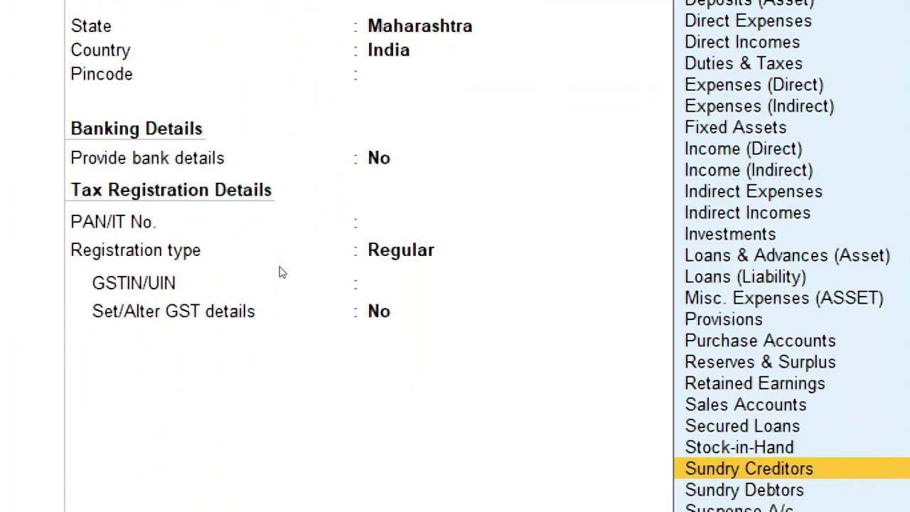
Step: Keep the ledger under Sundry Creditors with bill-by-bill balances set to No, and accept Narayan Company as the mailing name
{"action": "key", "text": "Return"}
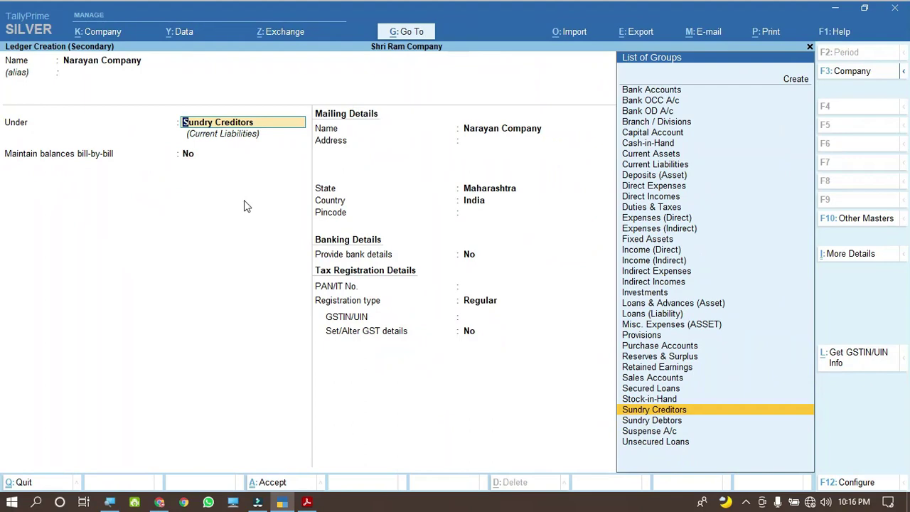
{"action": "key", "text": "Return"}
{"action": "key", "text": "Return"}
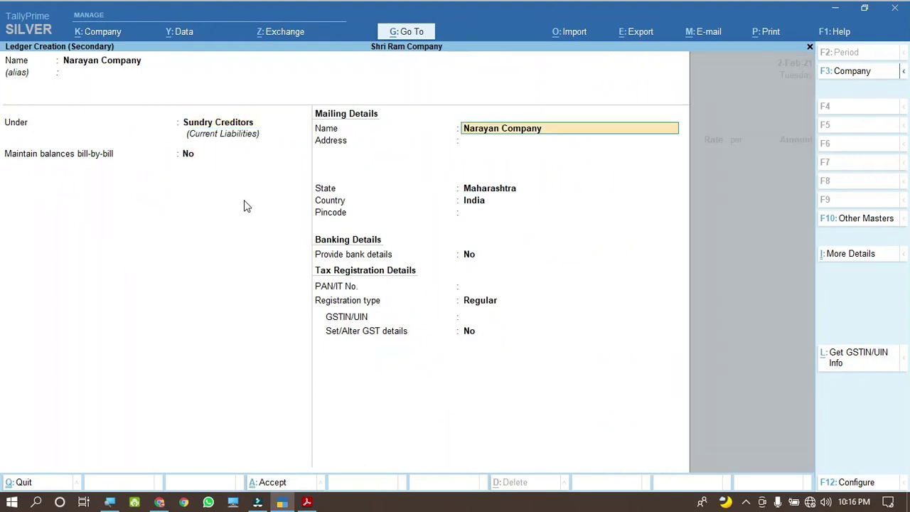
{"action": "key", "text": "Return"}
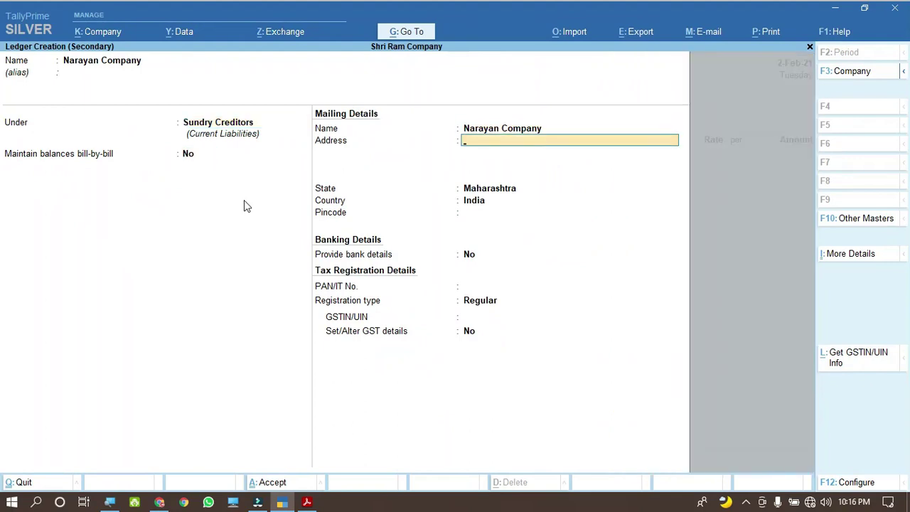
Step: Copy the party address from the Narayan Company invoice in the PDF into the TallyPrime ledger's mailing address
{"action": "left_click", "coordinate": [308, 502]}
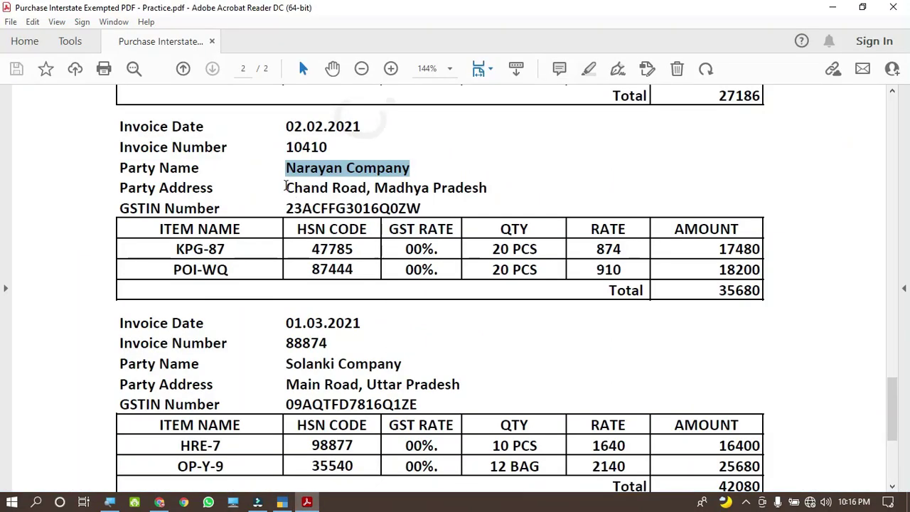
{"action": "left_click_drag", "start_coordinate": [286, 188], "coordinate": [459, 185]}
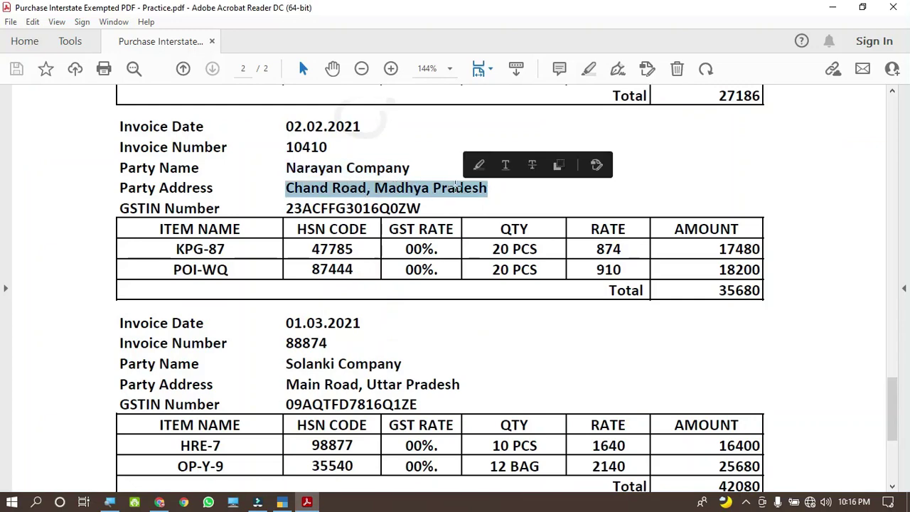
{"action": "key", "text": "alt+Tab"}
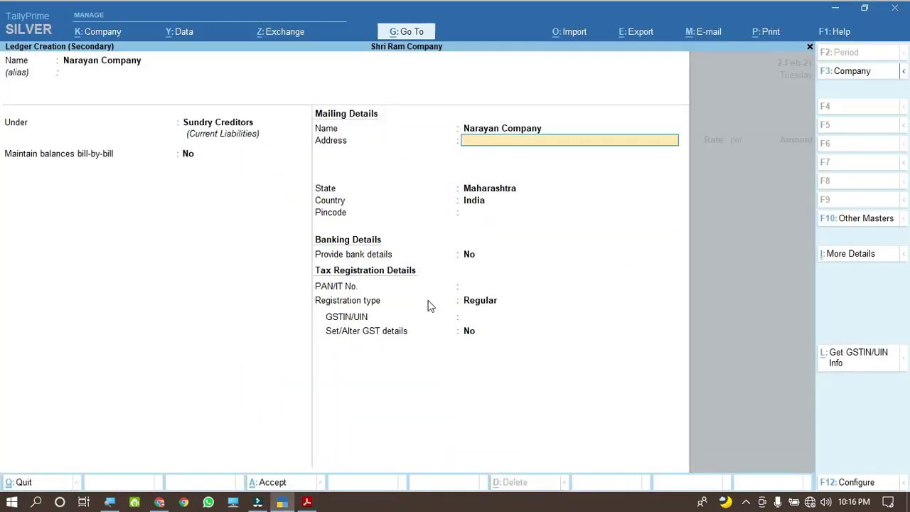
{"action": "key", "text": "ctrl+alt+v"}
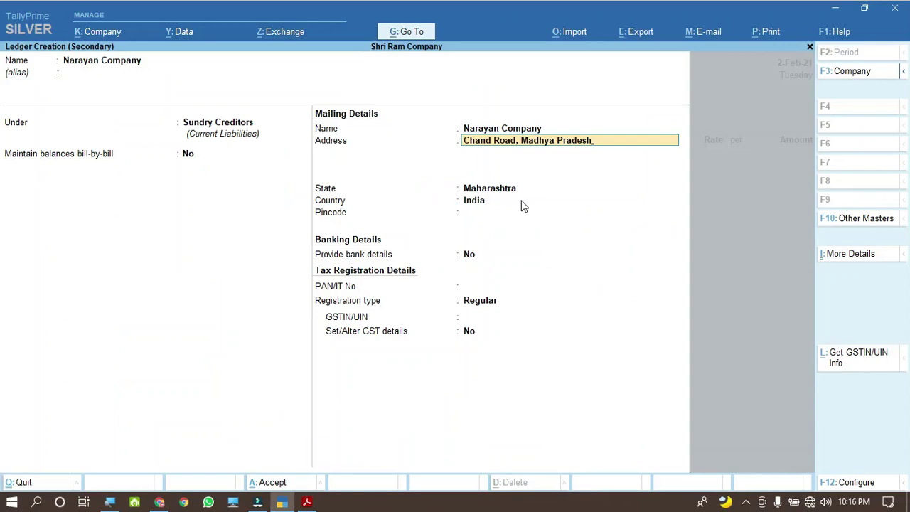
{"action": "key", "text": "Return"}
{"action": "key", "text": "Return"}
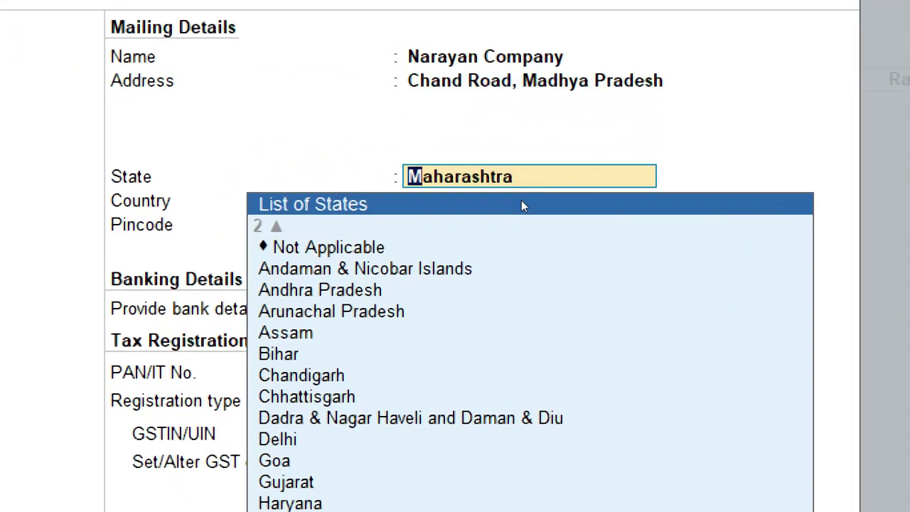
Step: Set the ledger's state to Madhya Pradesh, leave the pincode blank, and keep the registration type as Regular
{"action": "type", "text": "M"}
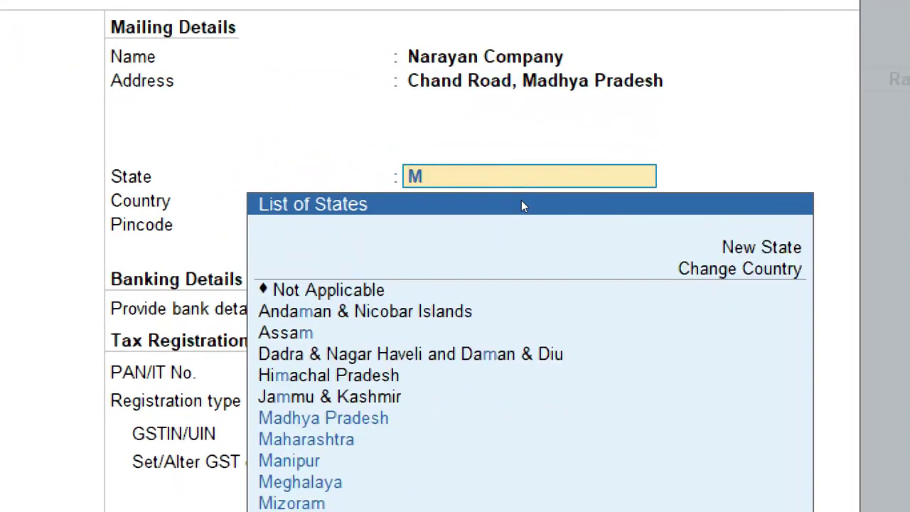
{"action": "type", "text": "ad"}
{"action": "key", "text": "Return"}
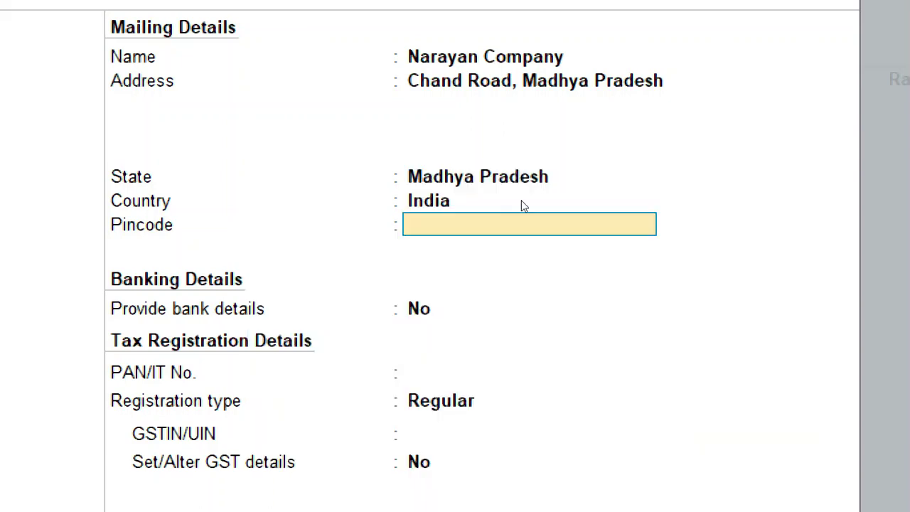
{"action": "key", "text": "Return"}
{"action": "key", "text": "Return"}
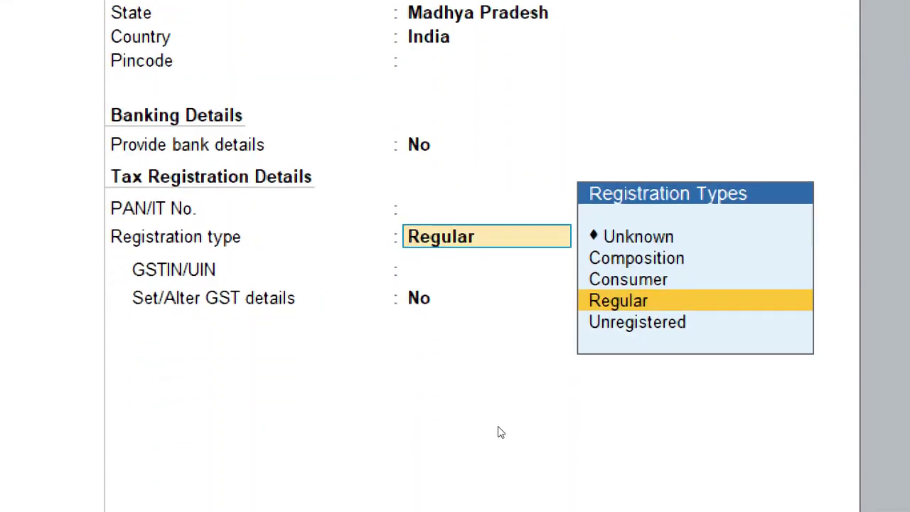
{"action": "key", "text": "Return"}
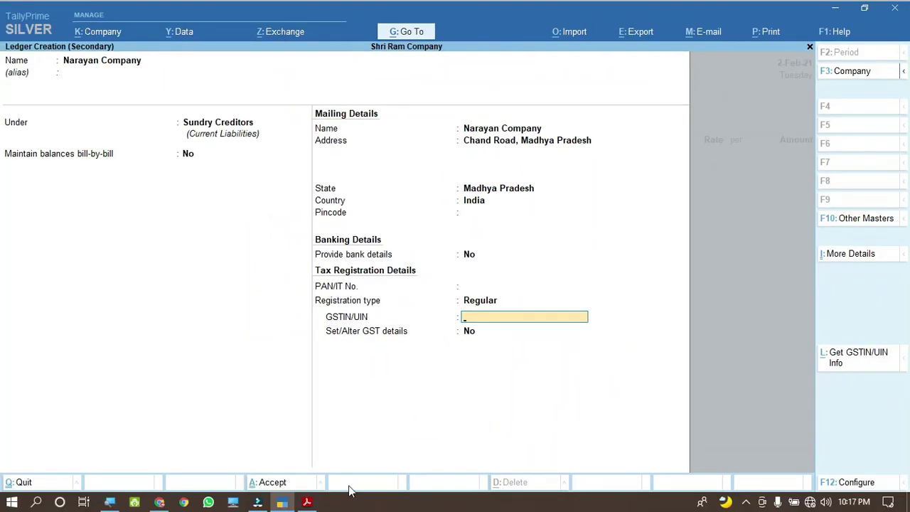
Step: Copy the party's GSTIN from the PDF invoice into the TallyPrime ledger and save it with Set/Alter GST details at No
{"action": "left_click", "coordinate": [308, 503]}
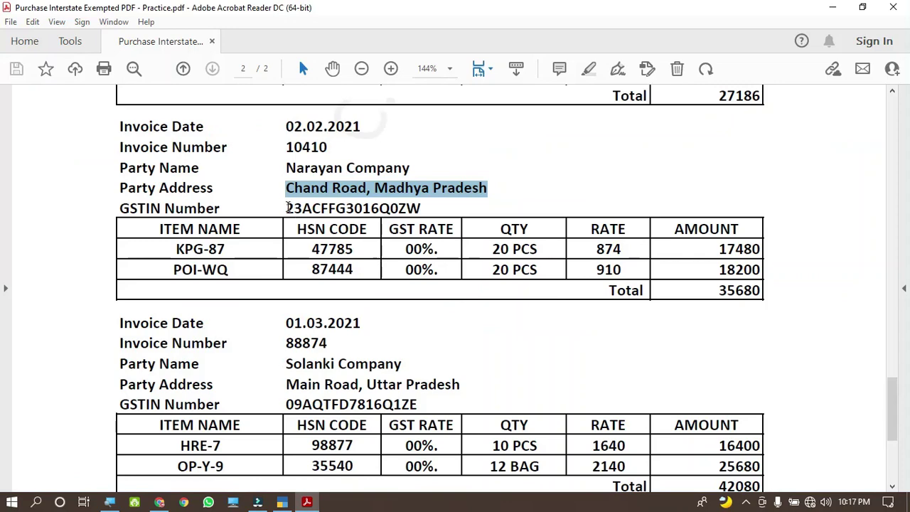
{"action": "left_click_drag", "start_coordinate": [287, 208], "coordinate": [421, 218]}
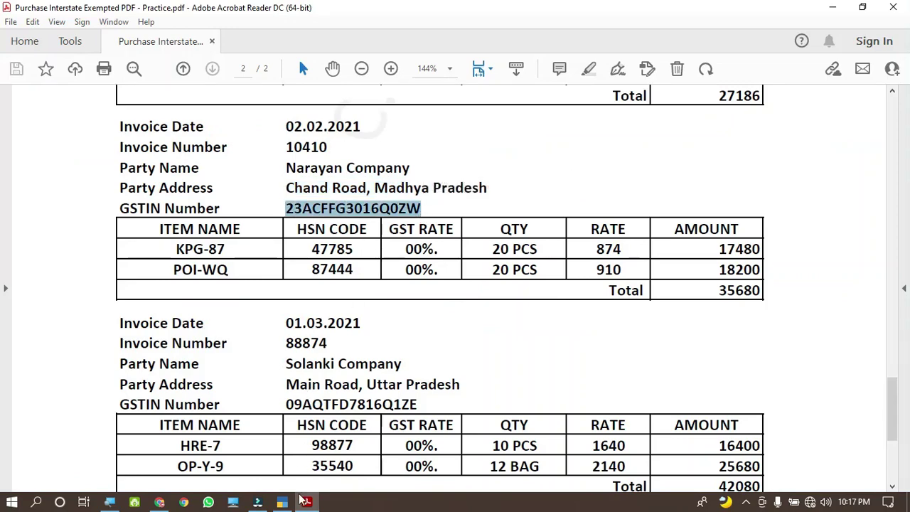
{"action": "left_click", "coordinate": [282, 502]}
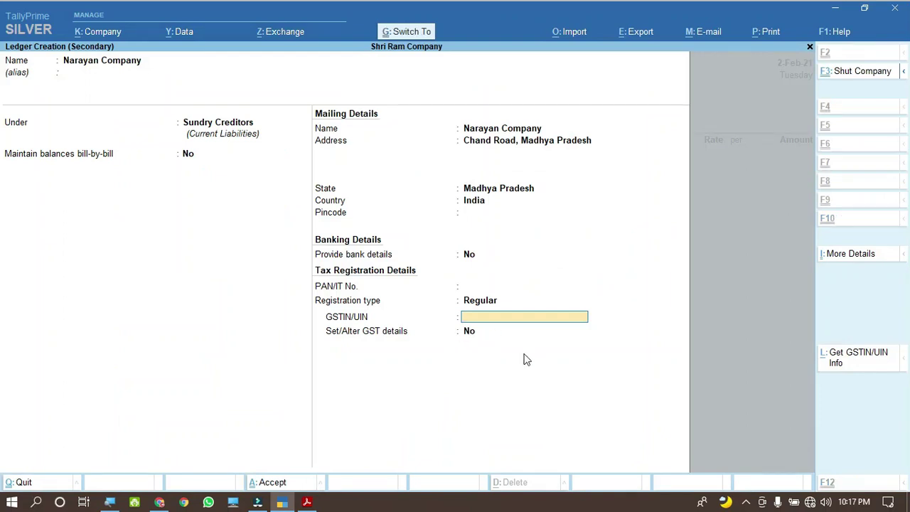
{"action": "key", "text": "ctrl+alt+v"}
{"action": "key", "text": "Return"}
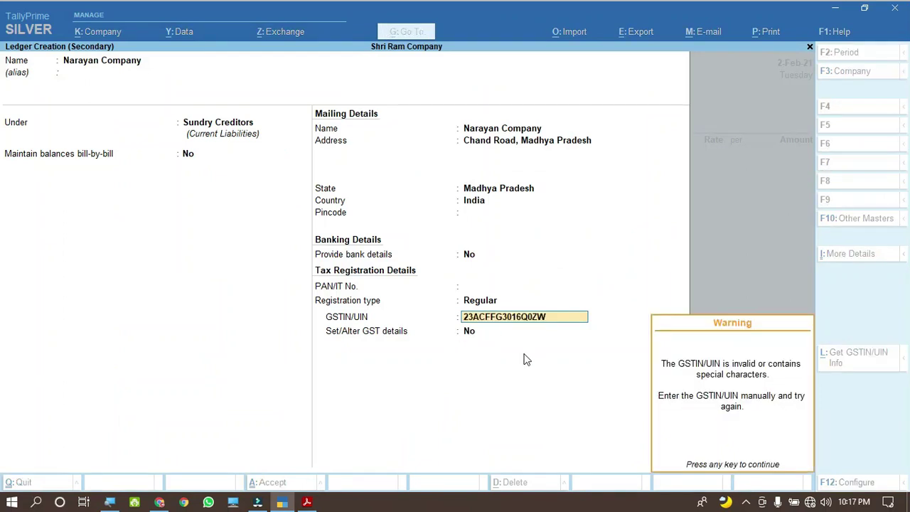
{"action": "key", "text": "Return"}
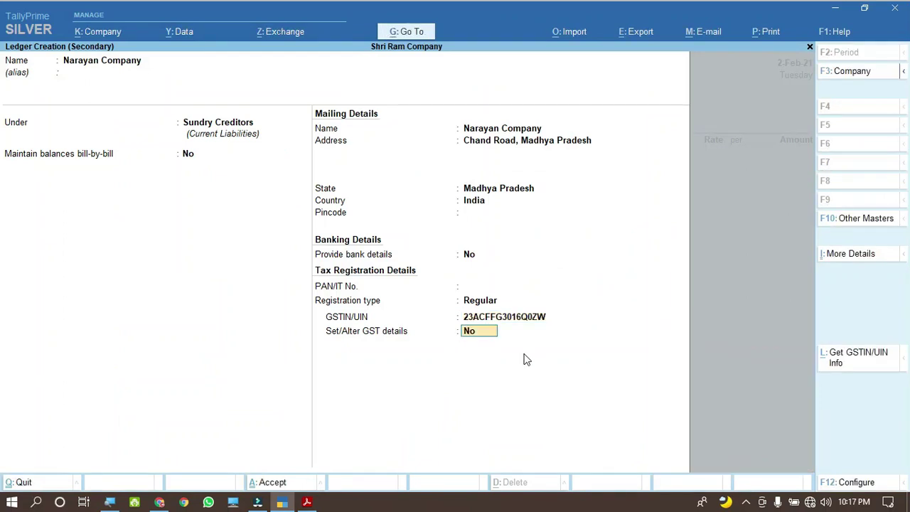
{"action": "key", "text": "Return"}
{"action": "key", "text": "Return"}
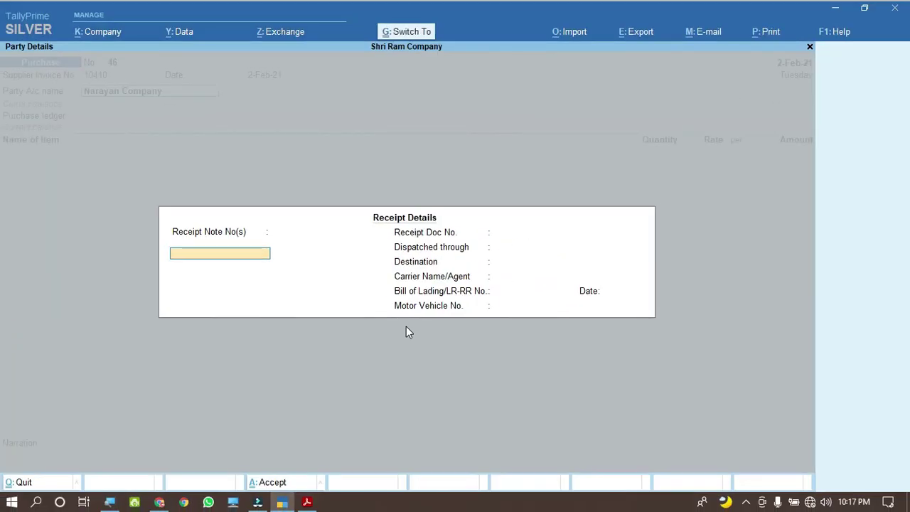
Step: Leave the receipt details blank, accept the party details, and select Purchase Interstate Exempt as the voucher's purchase ledger
{"action": "key", "text": "Escape"}
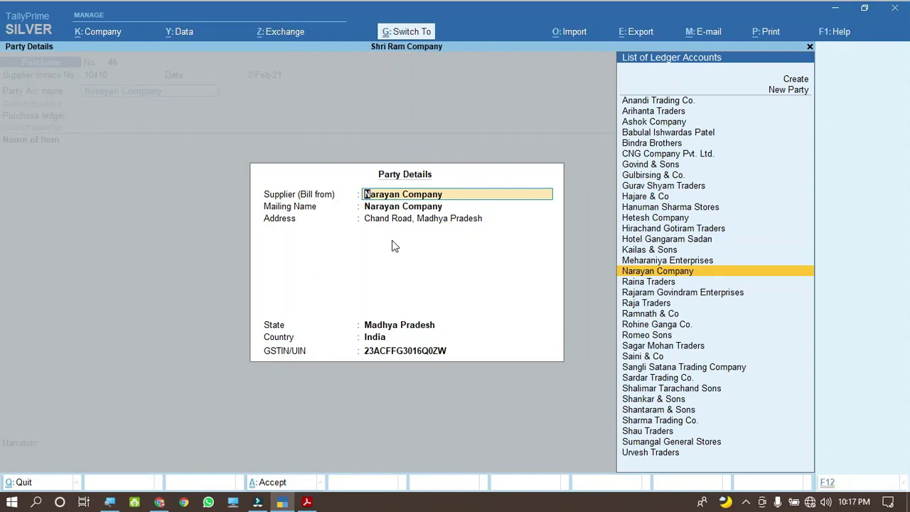
{"action": "key", "text": "ctrl+a"}
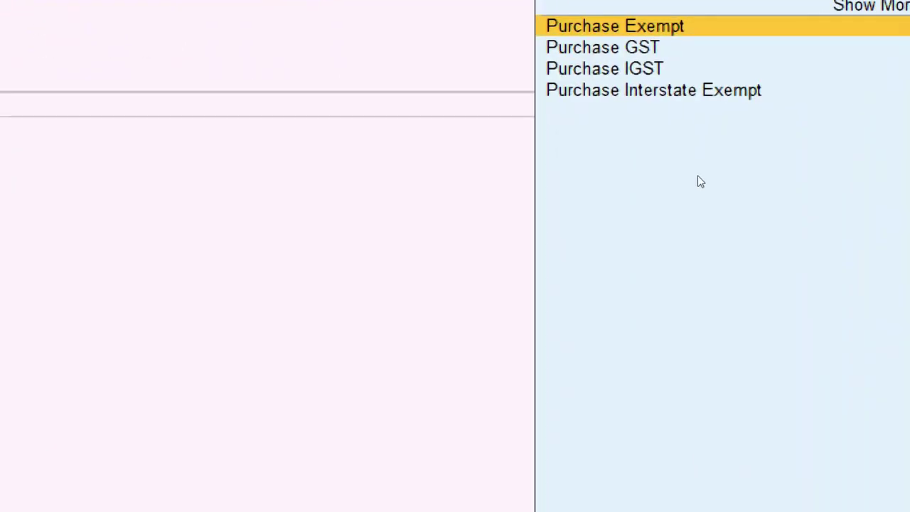
{"action": "key", "text": "Down"}
{"action": "key", "text": "Down"}
{"action": "key", "text": "Down"}
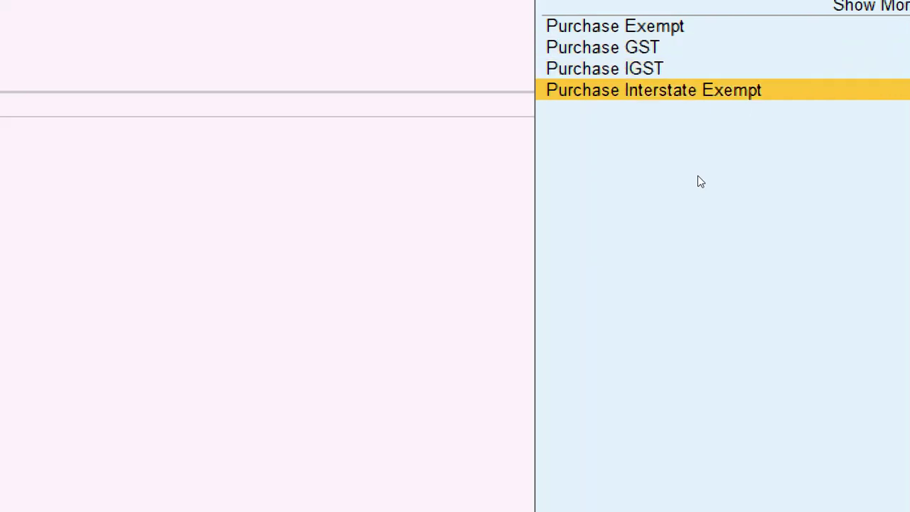
{"action": "key", "text": "Return"}
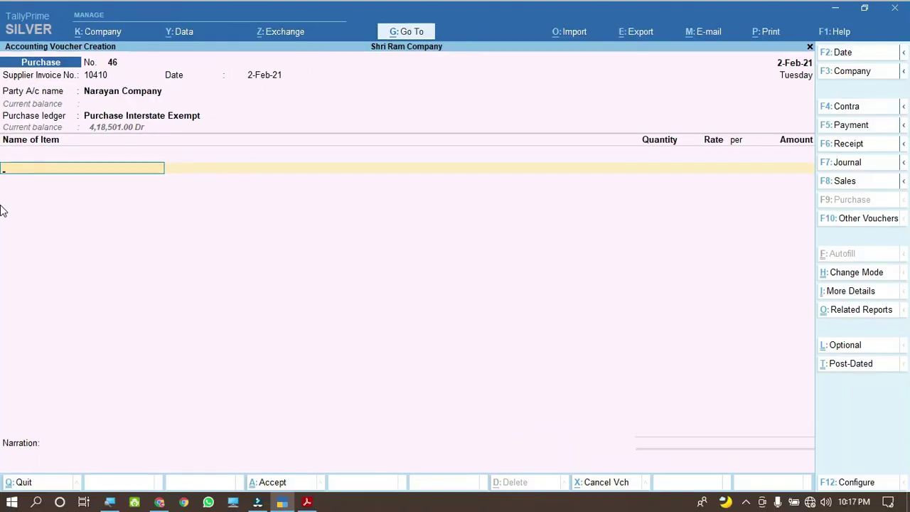
Step: Copy the first item name from the PDF invoice and create a TallyPrime stock item named KPG-87 without an alias
{"action": "left_click", "coordinate": [307, 503]}
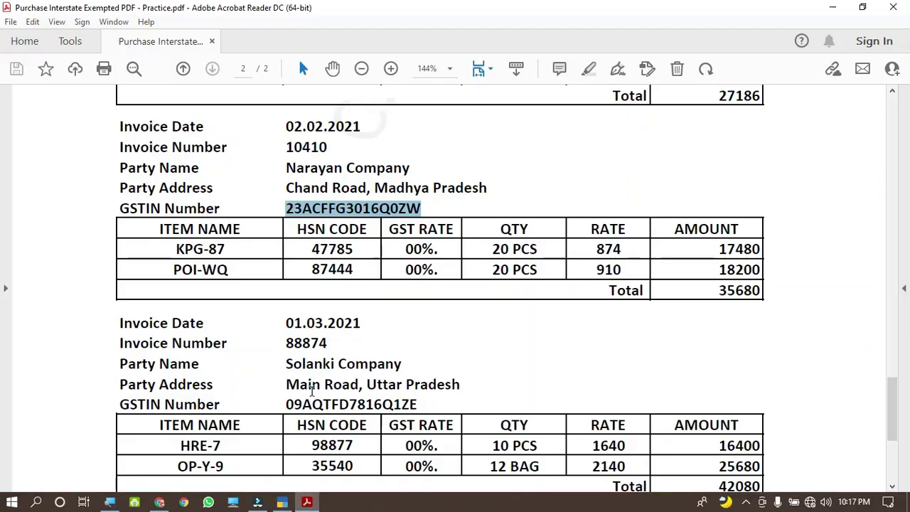
{"action": "left_click_drag", "start_coordinate": [174, 250], "coordinate": [226, 250]}
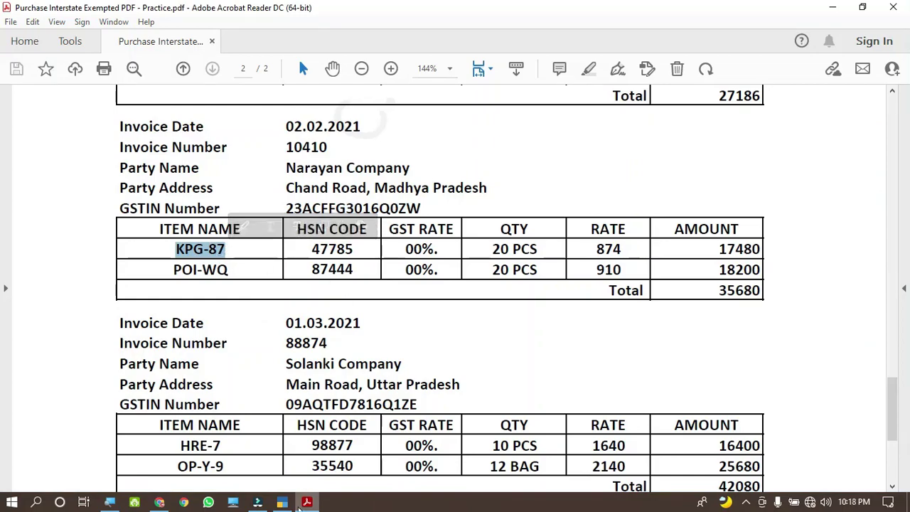
{"action": "key", "text": "alt+Tab"}
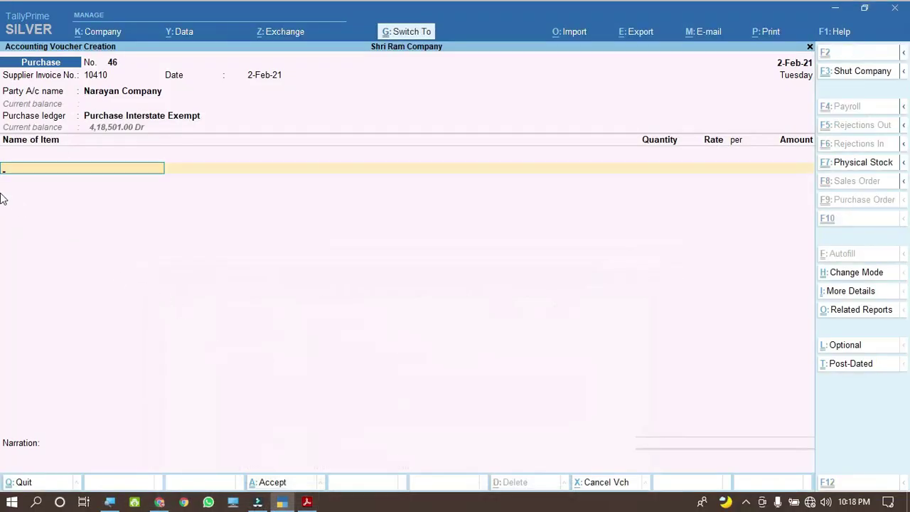
{"action": "key", "text": "ctrl+alt+v"}
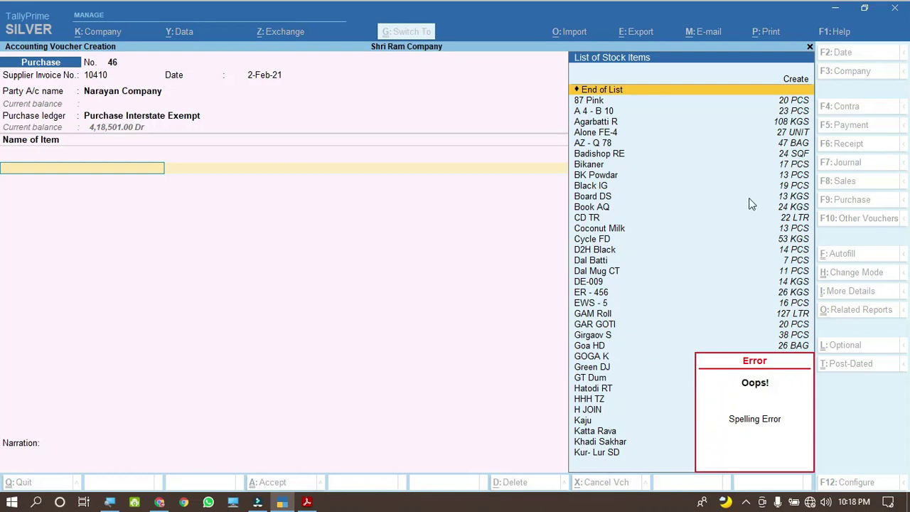
{"action": "left_click", "coordinate": [792, 84]}
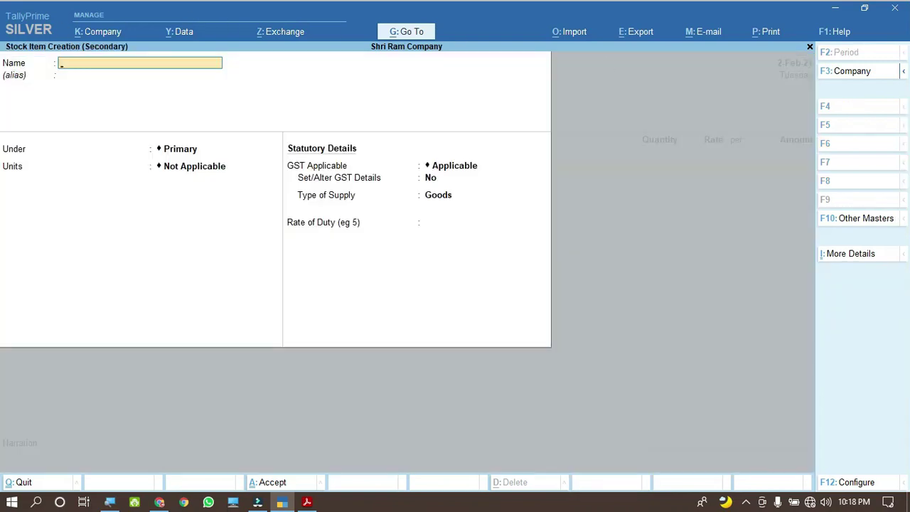
{"action": "key", "text": "ctrl+alt+v"}
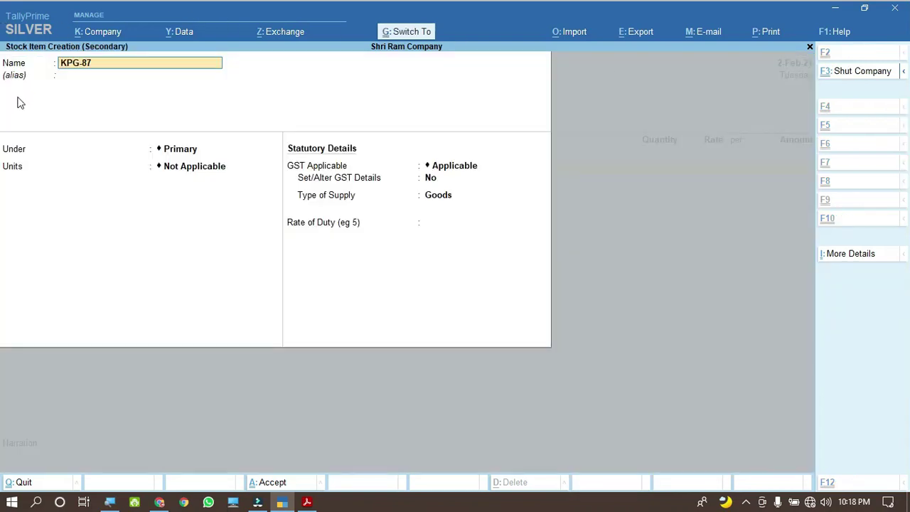
{"action": "key", "text": "Return"}
{"action": "key", "text": "Return"}
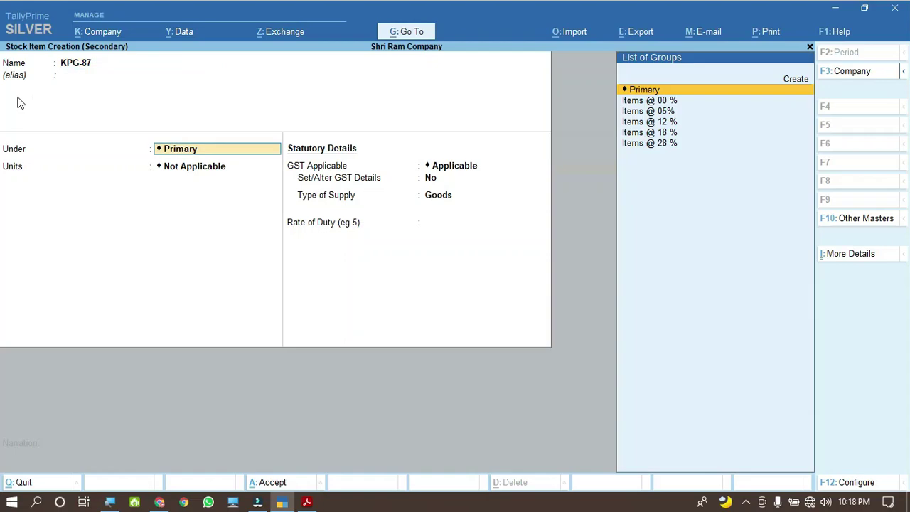
Step: Place KPG-87 under the group Items @ 00 % and set its unit to PCS after checking the unit in the PDF
{"action": "key", "text": "Down"}
{"action": "key", "text": "Return"}
{"action": "key", "text": "Down"}
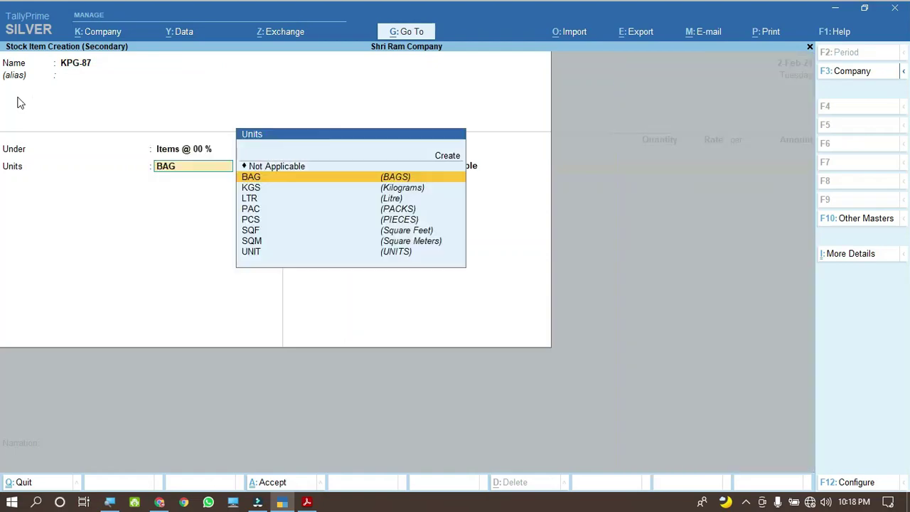
{"action": "left_click", "coordinate": [307, 502]}
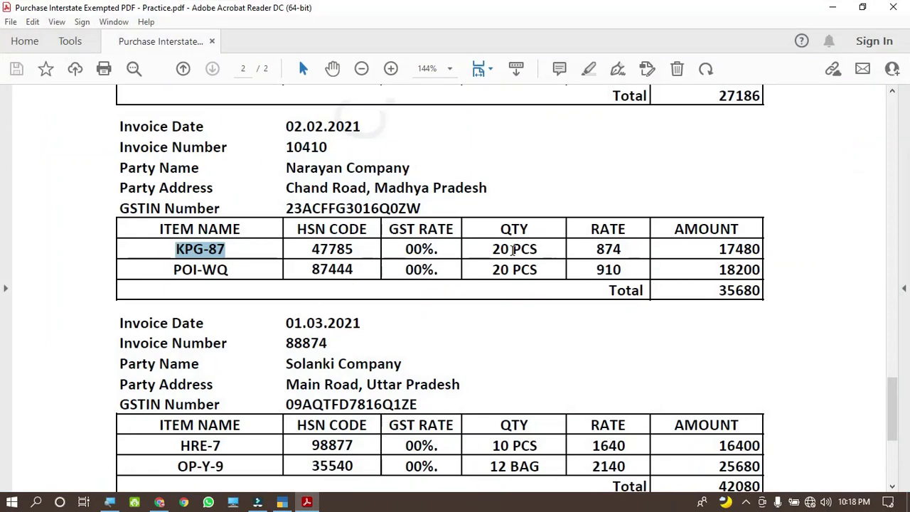
{"action": "left_click_drag", "start_coordinate": [511, 249], "coordinate": [537, 249]}
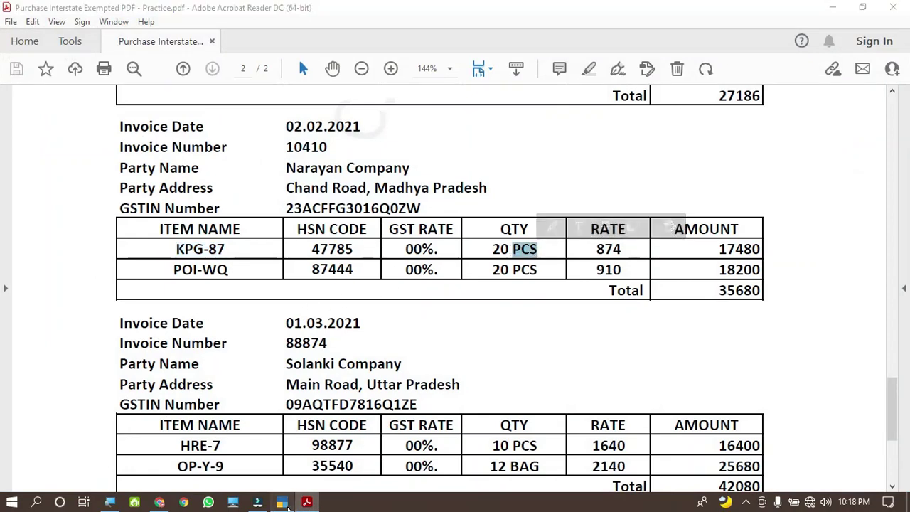
{"action": "key", "text": "alt+Tab"}
{"action": "key", "text": "Down"}
{"action": "key", "text": "Down"}
{"action": "key", "text": "Down"}
{"action": "key", "text": "Down"}
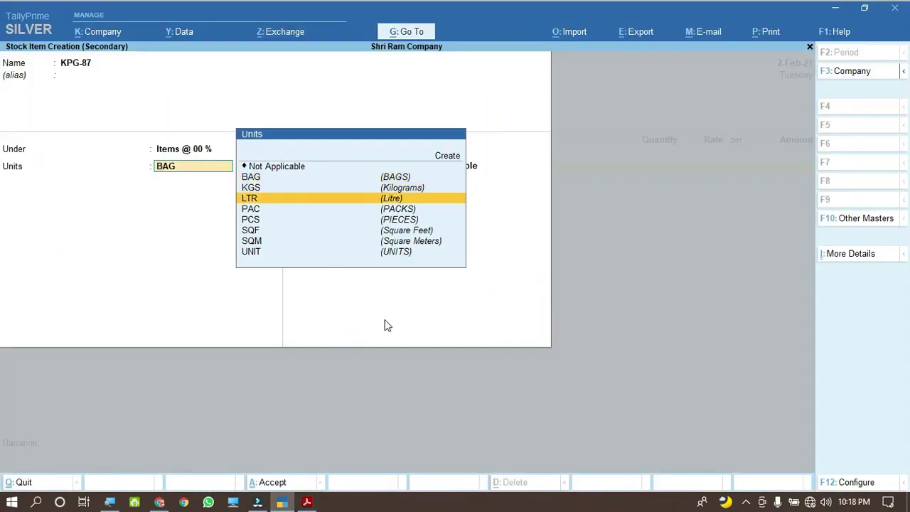
{"action": "key", "text": "Return"}
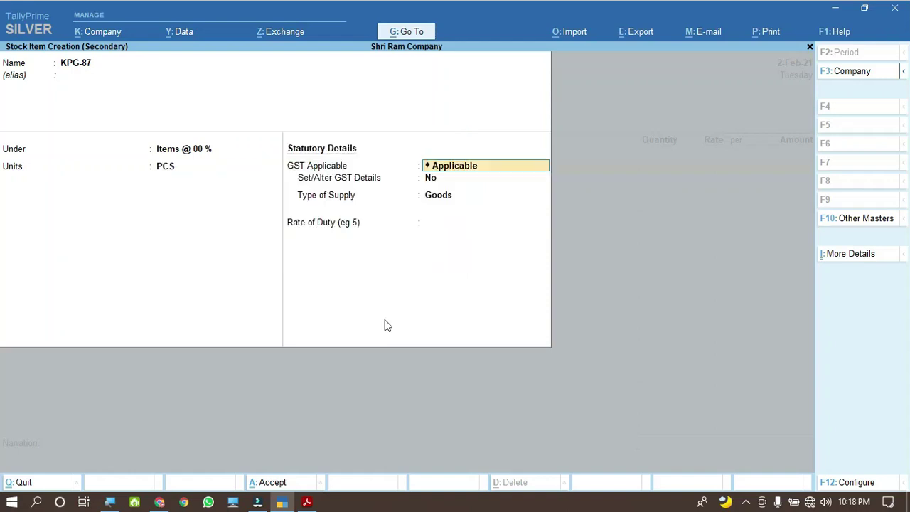
Step: Enable Set/Alter GST Details for KPG-87 and fill its HSN/SAC with 47785 copied from the PDF invoice, leaving the description blank
{"action": "key", "text": "Return"}
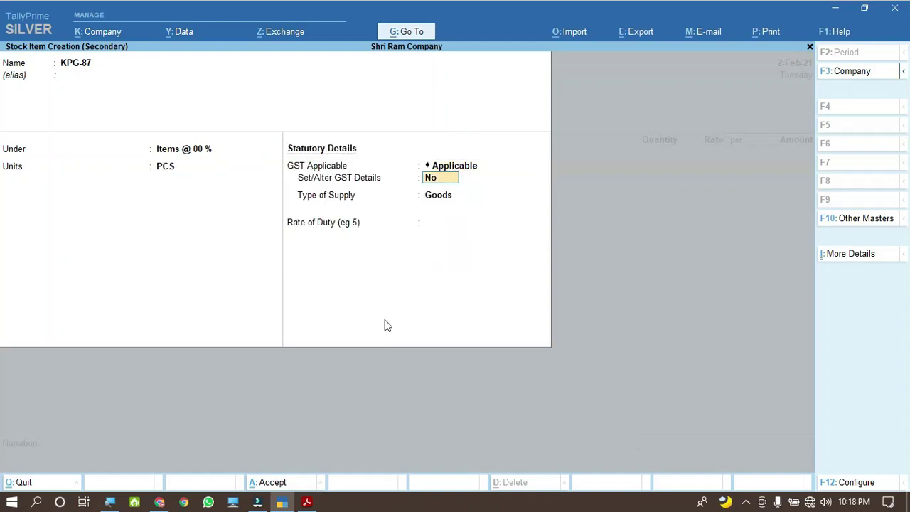
{"action": "type", "text": "y"}
{"action": "key", "text": "Return"}
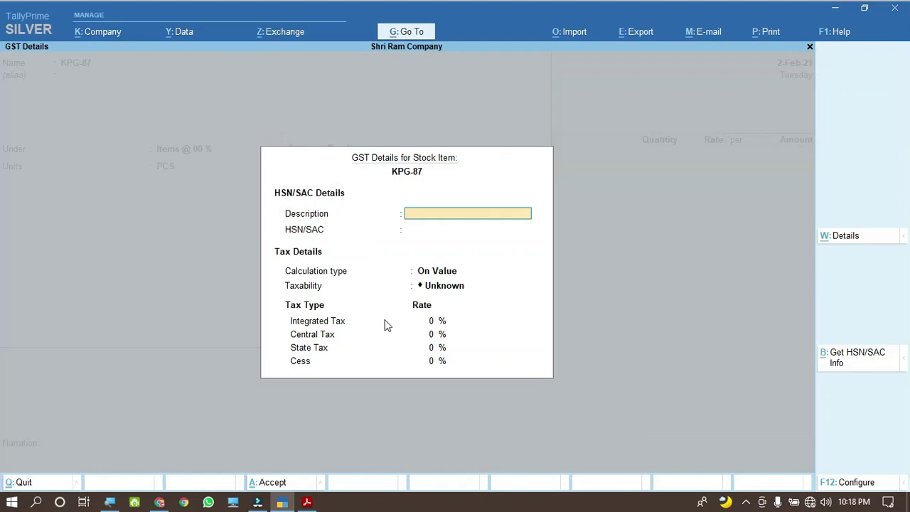
{"action": "key", "text": "Return"}
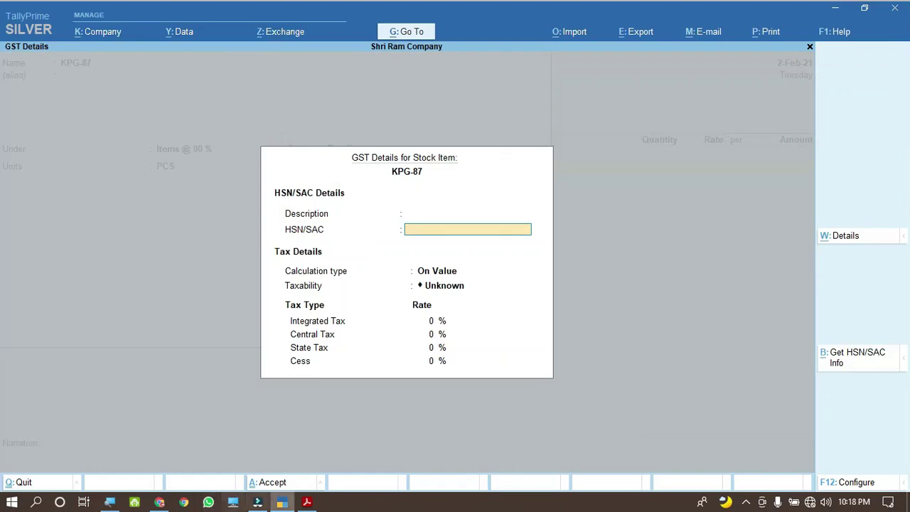
{"action": "left_click", "coordinate": [307, 502]}
{"action": "left_click_drag", "start_coordinate": [313, 249], "coordinate": [355, 250]}
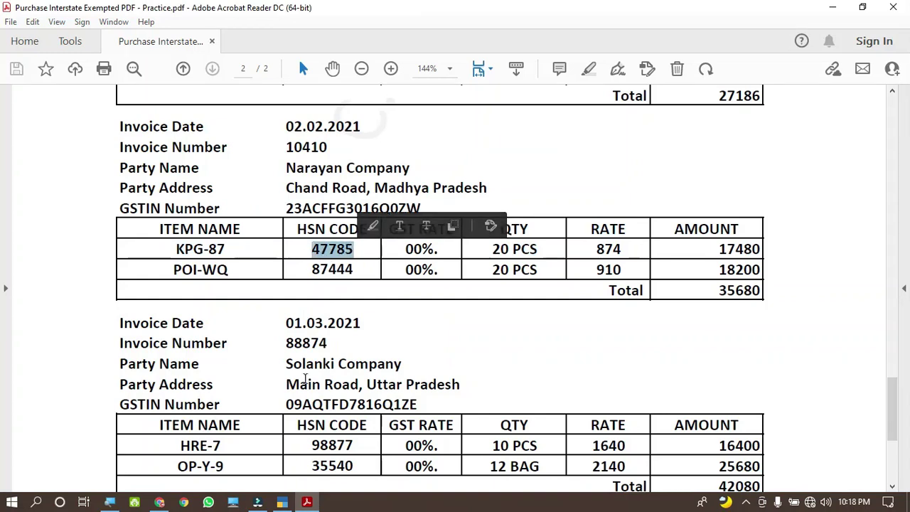
{"action": "key", "text": "alt+Tab"}
{"action": "key", "text": "ctrl+alt+v"}
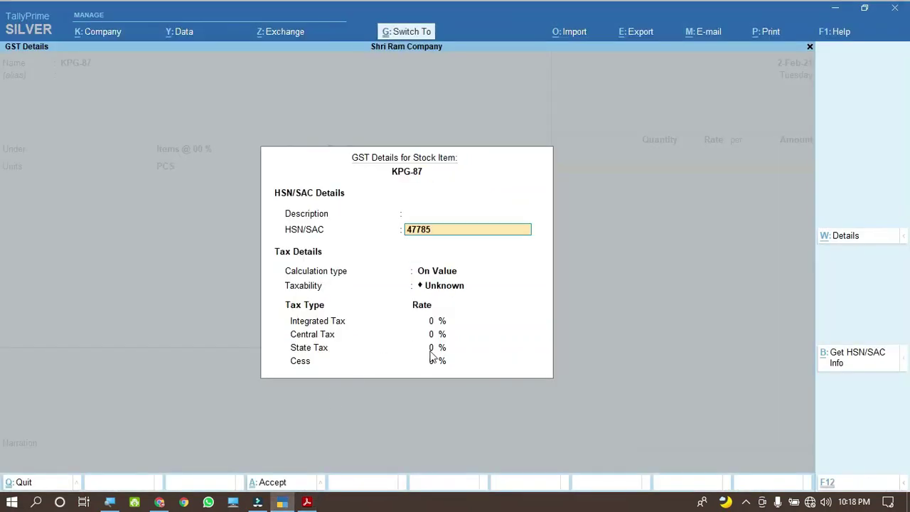
Step: Keep KPG-87's calculation type On Value, set its taxability to Exempt, and save the stock item as Goods without a duty rate
{"action": "key", "text": "Return"}
{"action": "key", "text": "Return"}
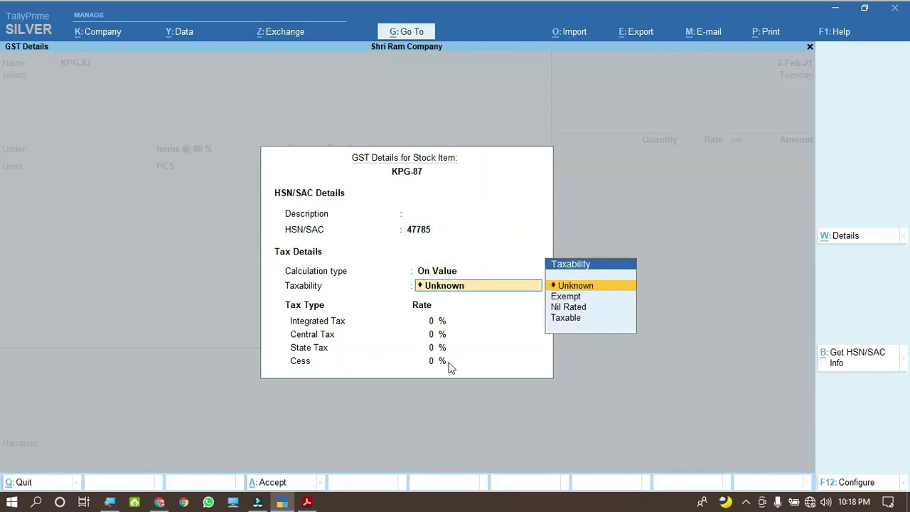
{"action": "key", "text": "Down"}
{"action": "key", "text": "Down"}
{"action": "key", "text": "Down"}
{"action": "key", "text": "Up"}
{"action": "key", "text": "Up"}
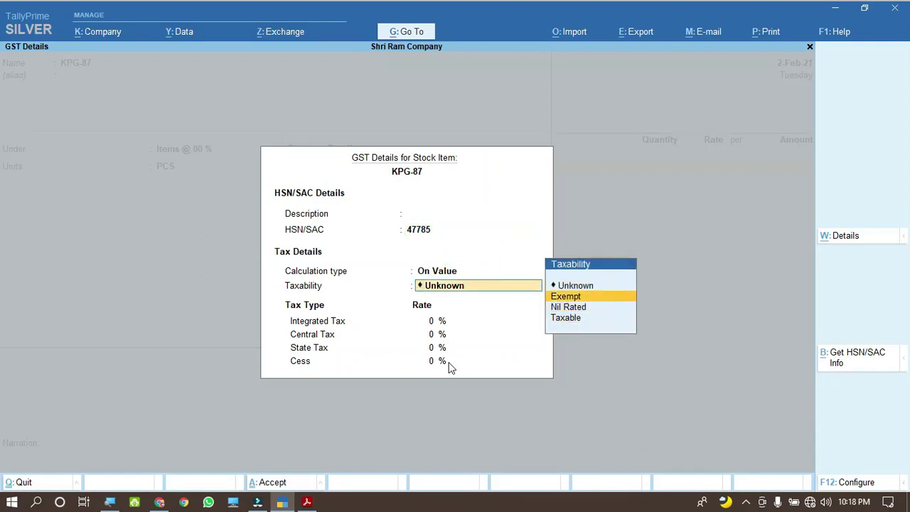
{"action": "key", "text": "Return"}
{"action": "key", "text": "Return"}
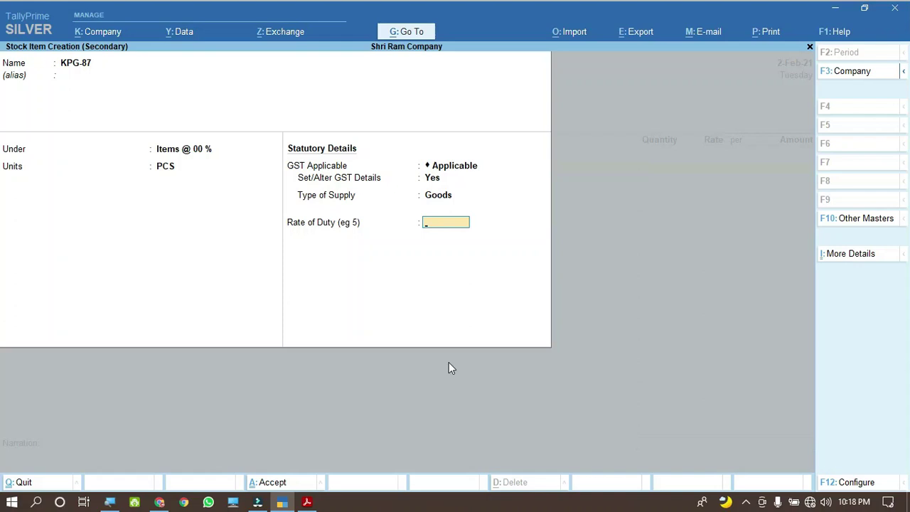
{"action": "key", "text": "Return"}
{"action": "key", "text": "Return"}
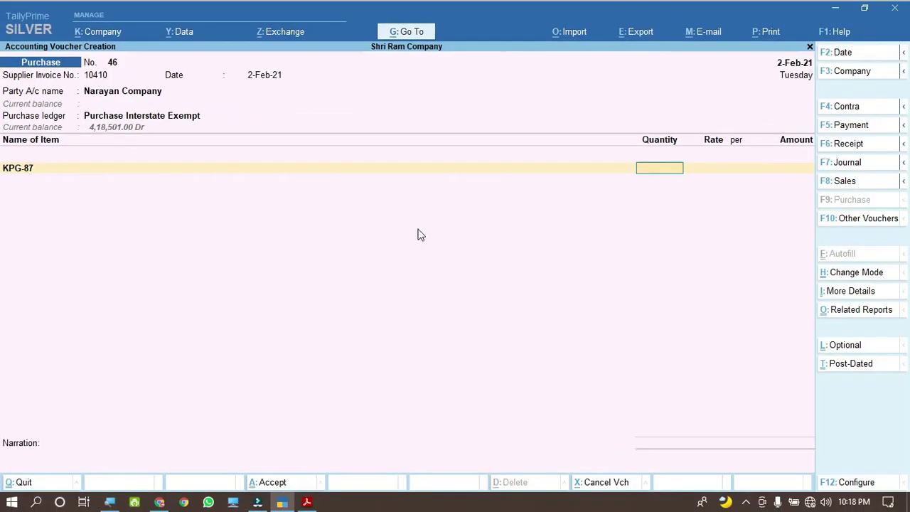
Step: Enter a quantity of 20 PCS for KPG-87 in the purchase voucher and the rate 874 copied from the PDF invoice
{"action": "left_click", "coordinate": [308, 502]}
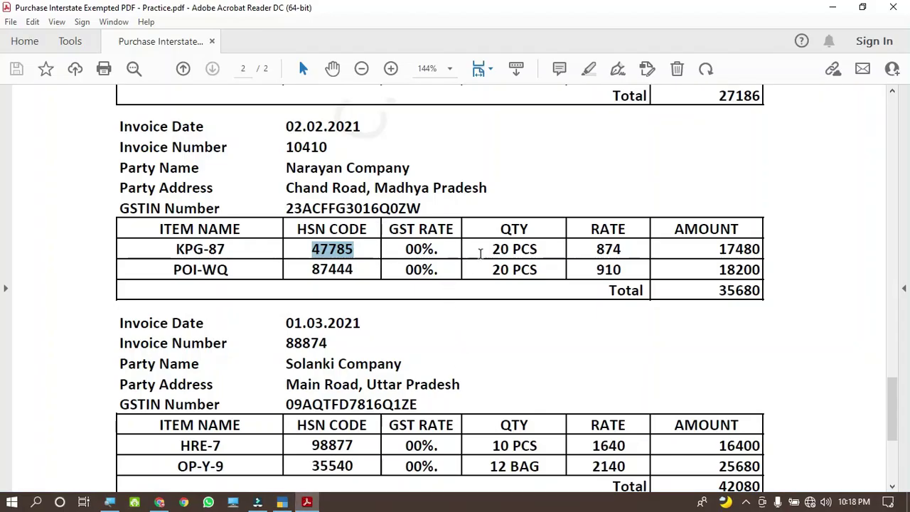
{"action": "left_click_drag", "start_coordinate": [587, 249], "coordinate": [638, 250]}
{"action": "key", "text": "ctrl+c"}
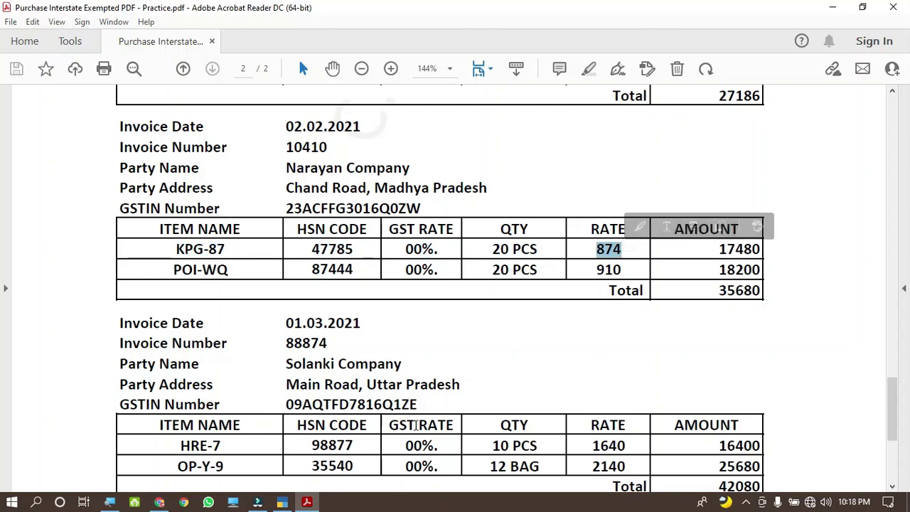
{"action": "left_click", "coordinate": [283, 502]}
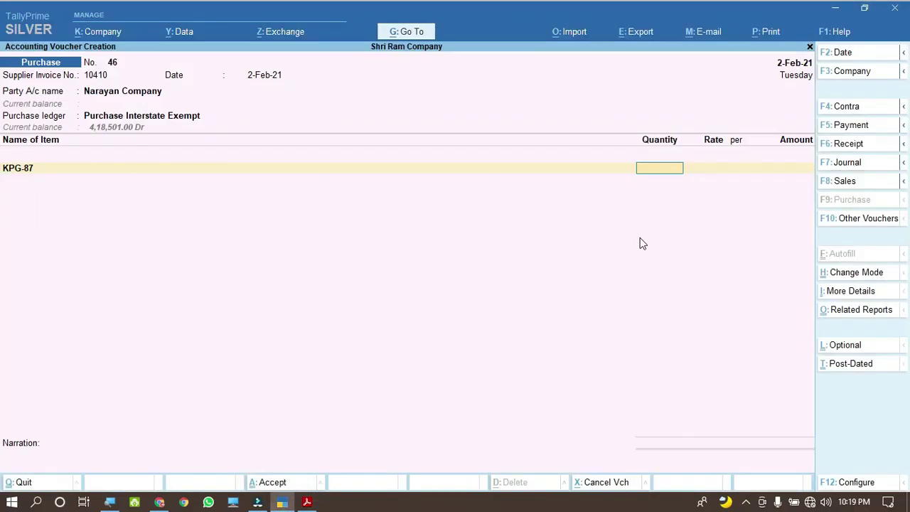
{"action": "type", "text": "20"}
{"action": "key", "text": "Return"}
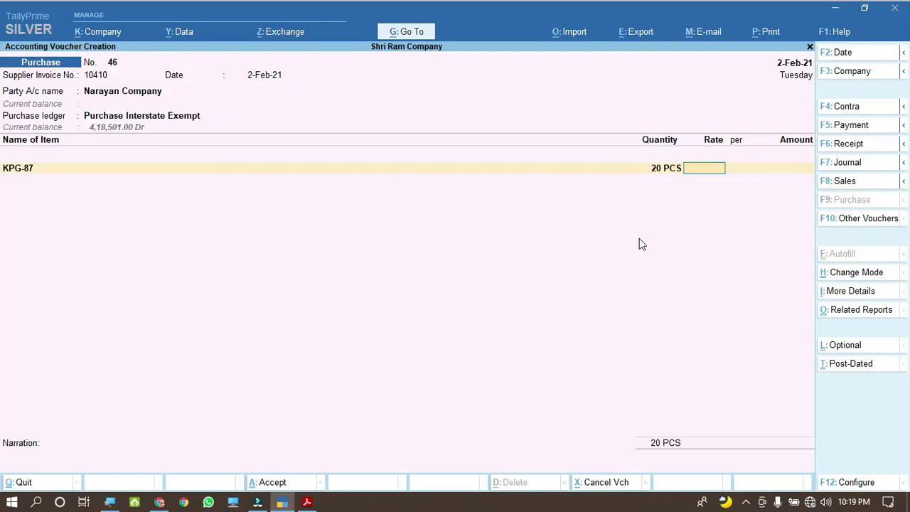
{"action": "key", "text": "ctrl+v"}
{"action": "key", "text": "Return"}
{"action": "key", "text": "Return"}
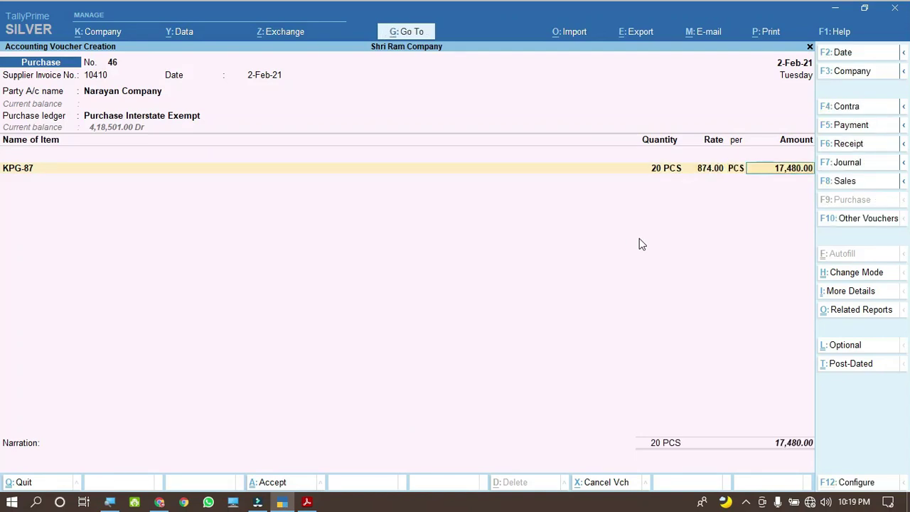
{"action": "key", "text": "Return"}
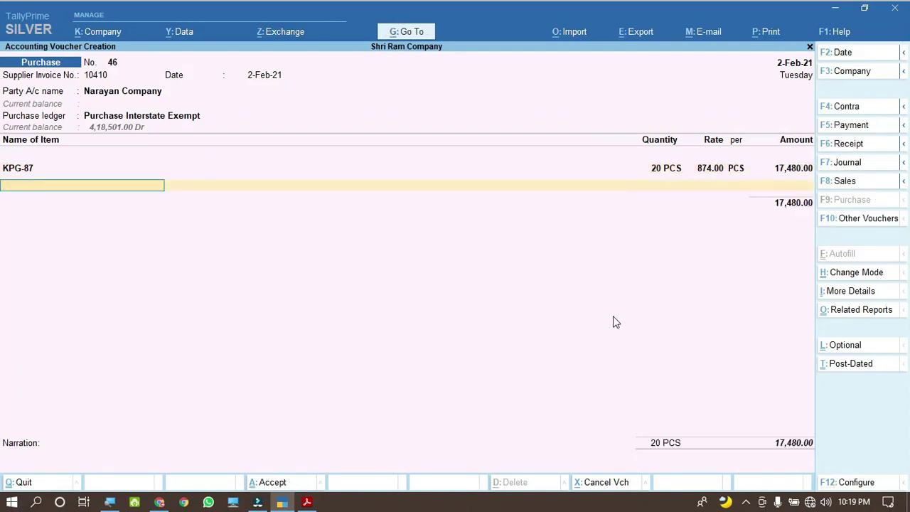
Step: Copy the second item name from the PDF invoice and create a TallyPrime stock item named POI-WQ without an alias
{"action": "left_click", "coordinate": [308, 502]}
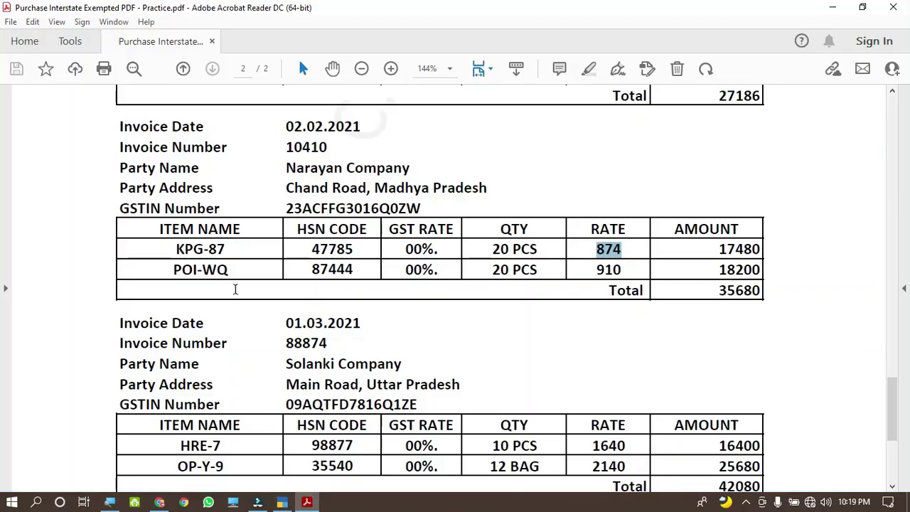
{"action": "left_click_drag", "start_coordinate": [174, 270], "coordinate": [235, 266]}
{"action": "key", "text": "ctrl+c"}
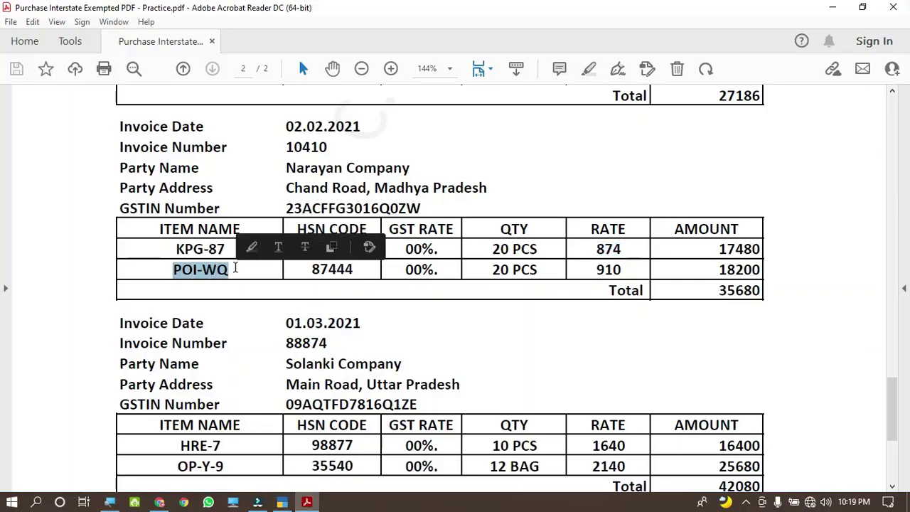
{"action": "left_click", "coordinate": [282, 502]}
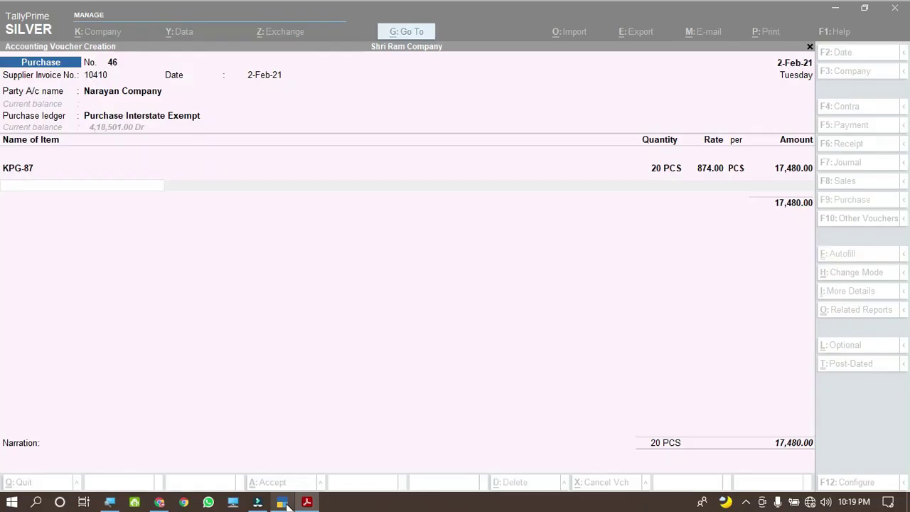
{"action": "key", "text": "ctrl+v"}
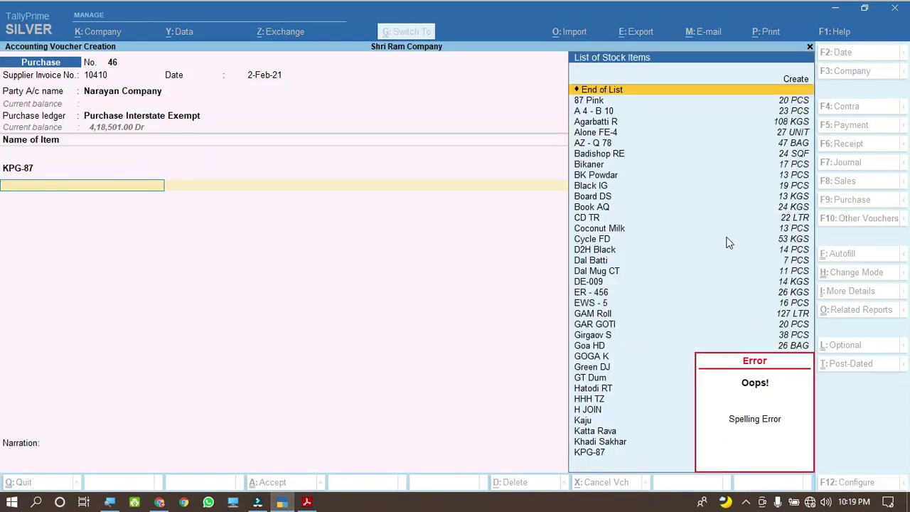
{"action": "key", "text": "alt+c"}
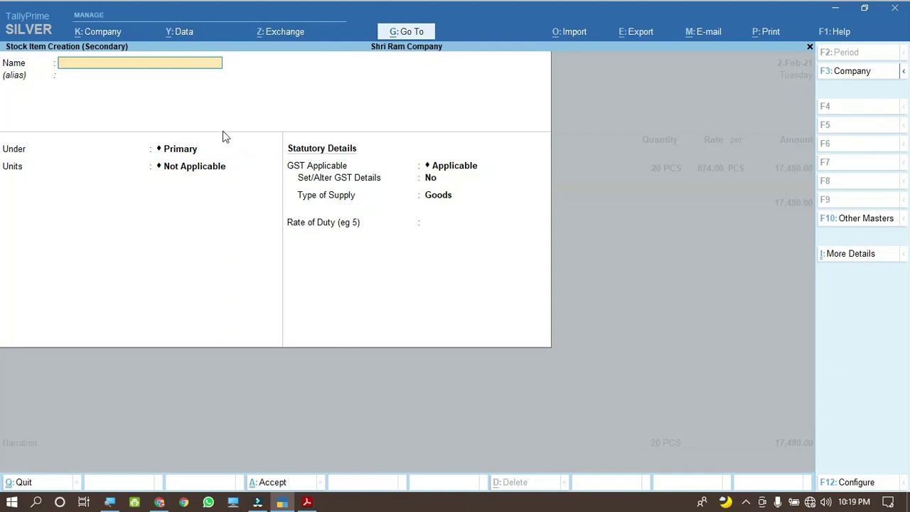
{"action": "key", "text": "ctrl+v"}
{"action": "key", "text": "Return"}
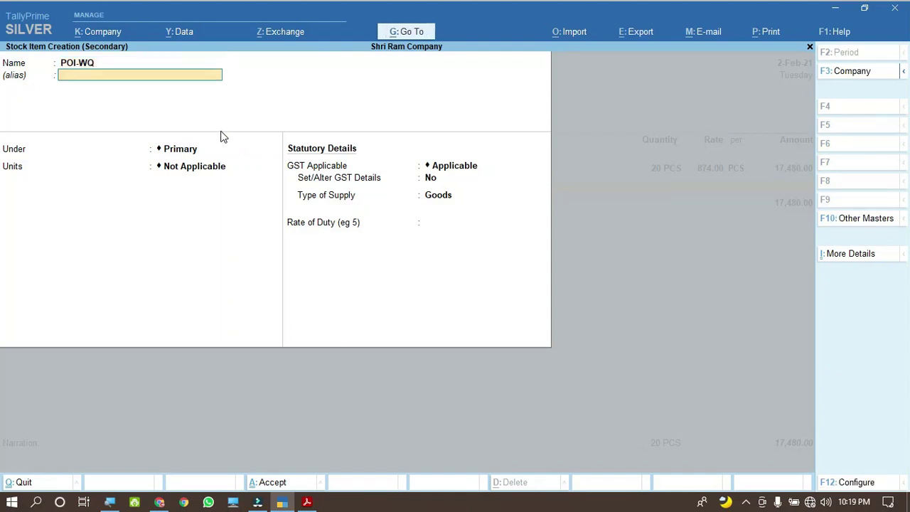
{"action": "key", "text": "Return"}
Step: Place POI-WQ under the group Items @ 00 % and set its unit to PCS, checking the unit in the PDF
{"action": "key", "text": "Down"}
{"action": "key", "text": "Return"}
{"action": "type", "text": "PCS"}
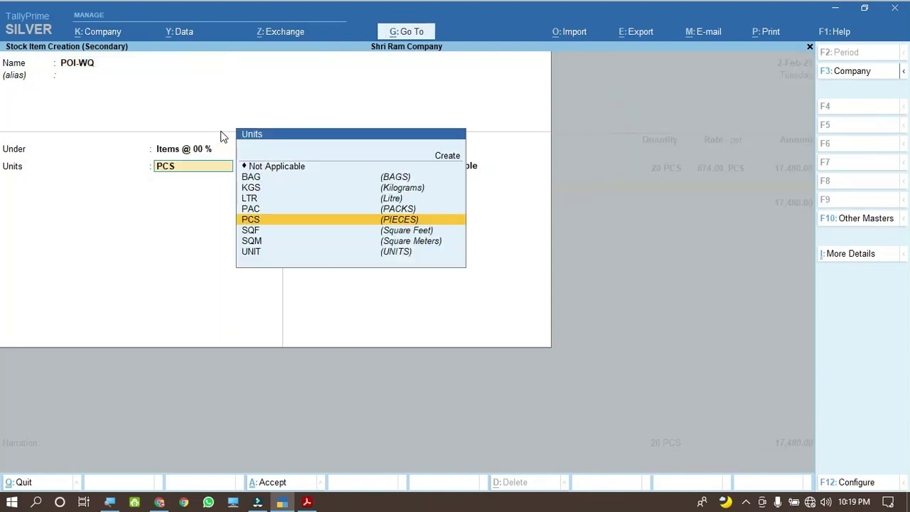
{"action": "left_click", "coordinate": [307, 502]}
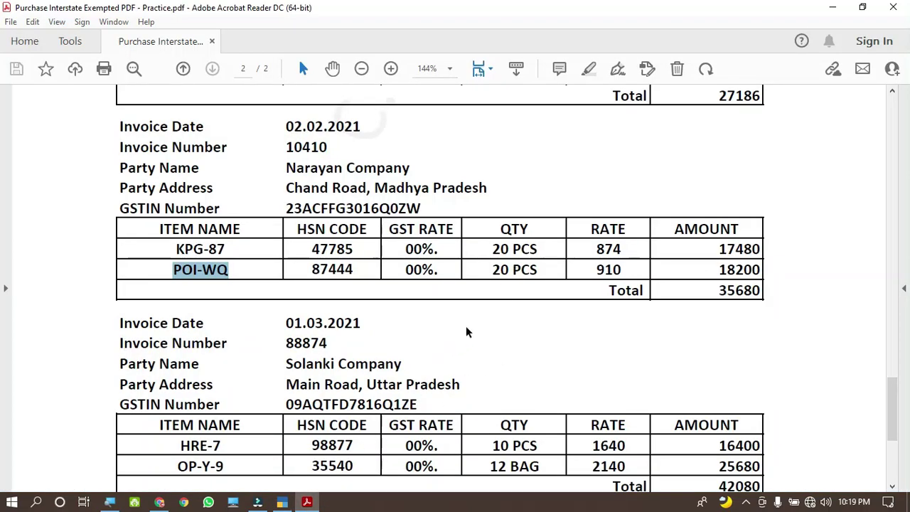
{"action": "left_click_drag", "start_coordinate": [512, 270], "coordinate": [545, 269]}
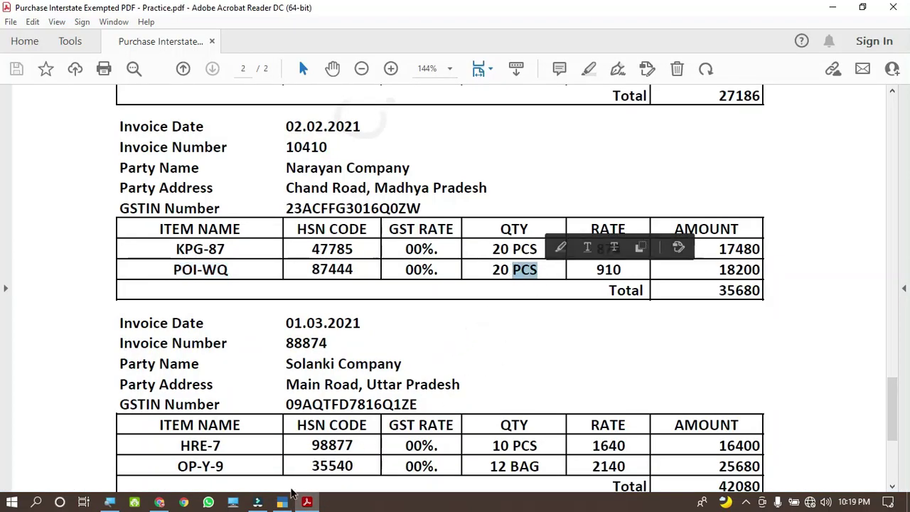
{"action": "left_click", "coordinate": [284, 501]}
{"action": "key", "text": "Return"}
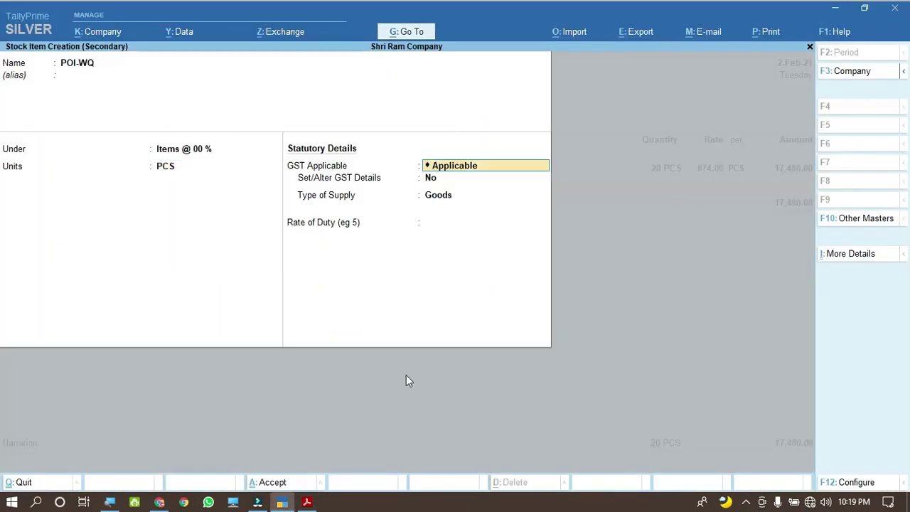
Step: Enable Set/Alter GST Details for POI-WQ and fill its HSN/SAC with 87444 copied from the PDF invoice, leaving the description blank
{"action": "key", "text": "Return"}
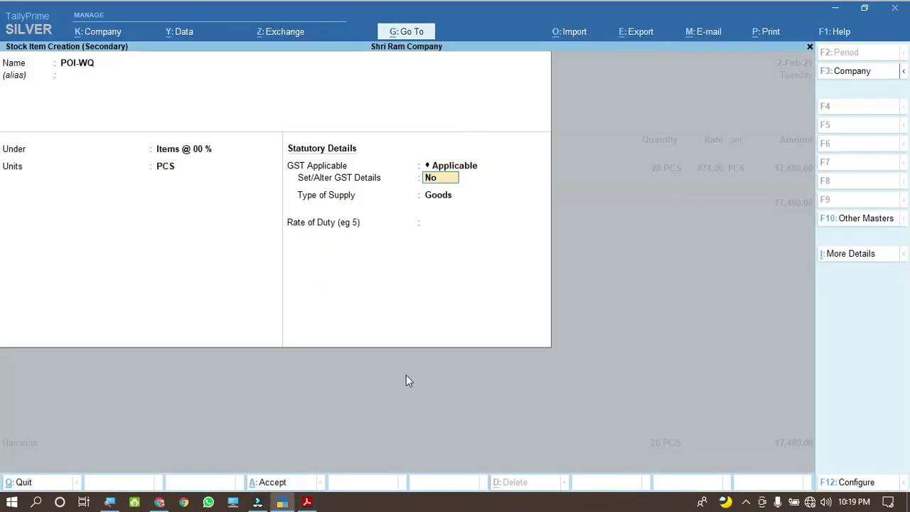
{"action": "type", "text": "y"}
{"action": "key", "text": "Return"}
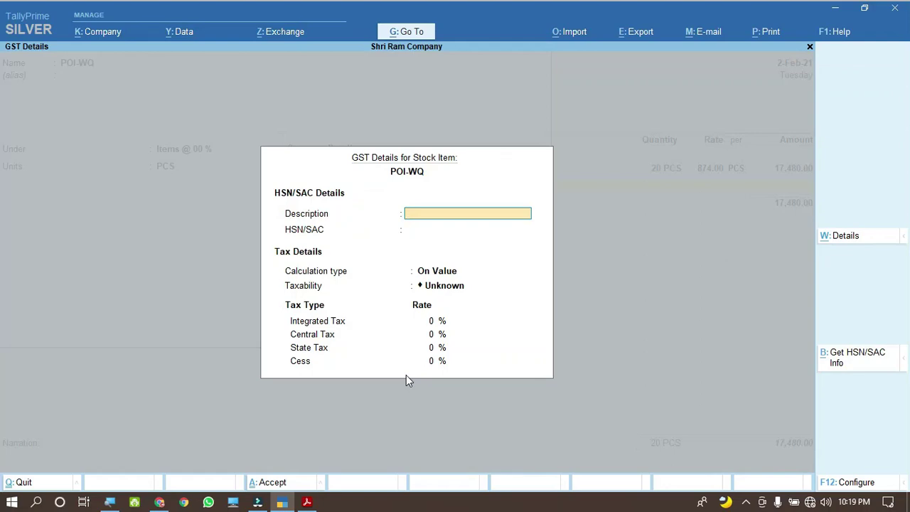
{"action": "key", "text": "Return"}
{"action": "left_click", "coordinate": [307, 503]}
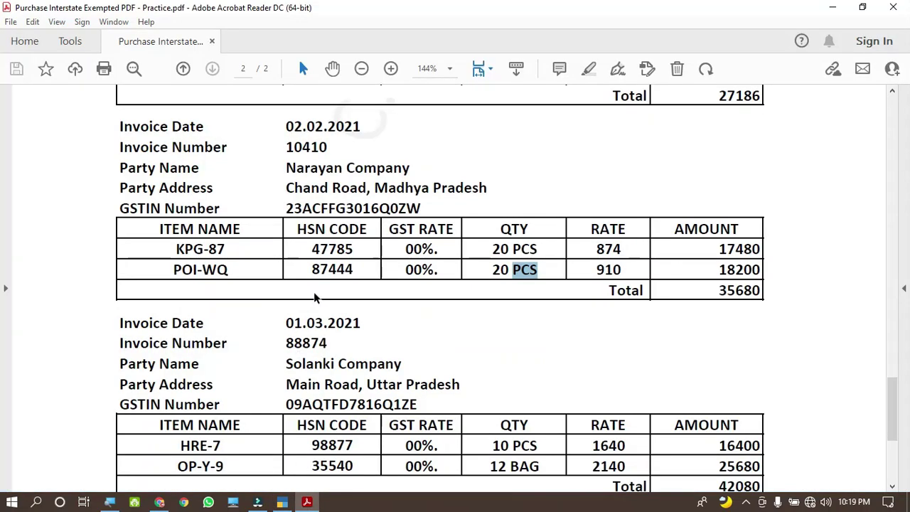
{"action": "left_click_drag", "start_coordinate": [312, 271], "coordinate": [358, 272]}
{"action": "key", "text": "ctrl+c"}
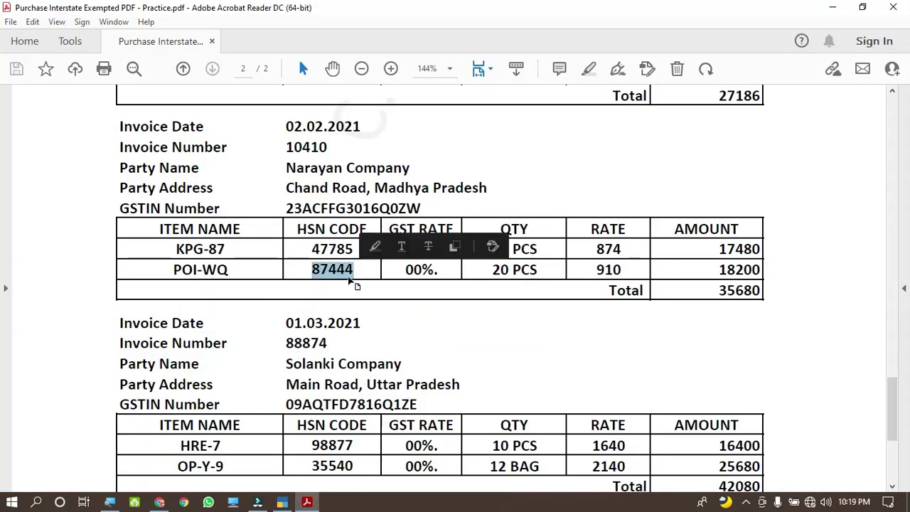
{"action": "left_click", "coordinate": [282, 503]}
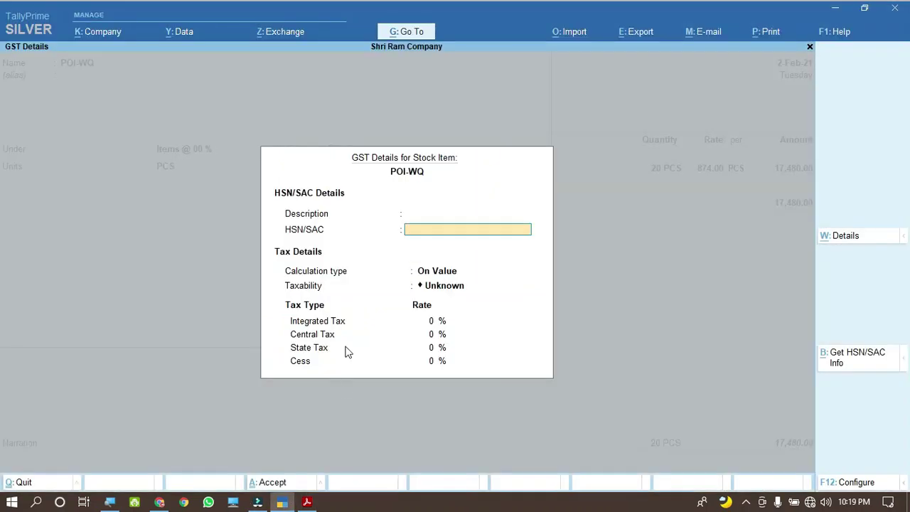
{"action": "key", "text": "ctrl+v"}
{"action": "key", "text": "Return"}
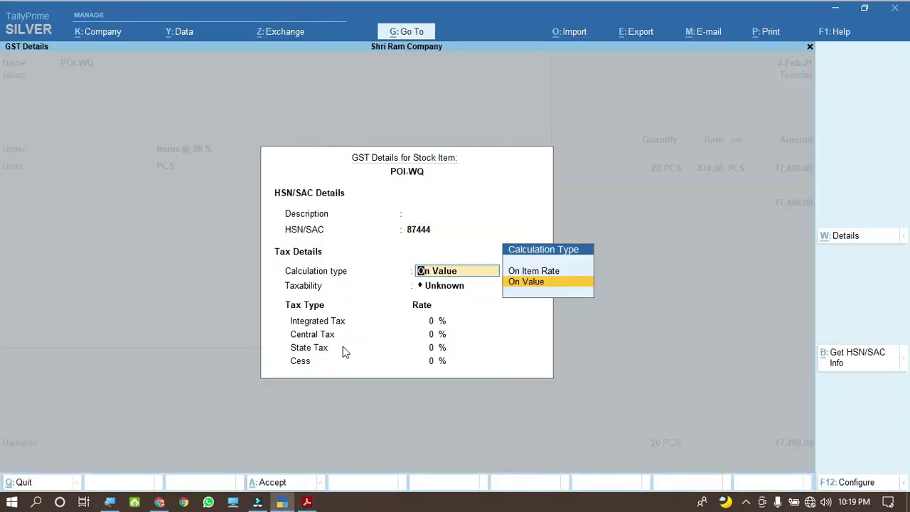
Step: Keep POI-WQ's calculation type On Value, set its taxability to Exempt, and save the stock item as Goods without a duty rate
{"action": "key", "text": "Return"}
{"action": "key", "text": "Down"}
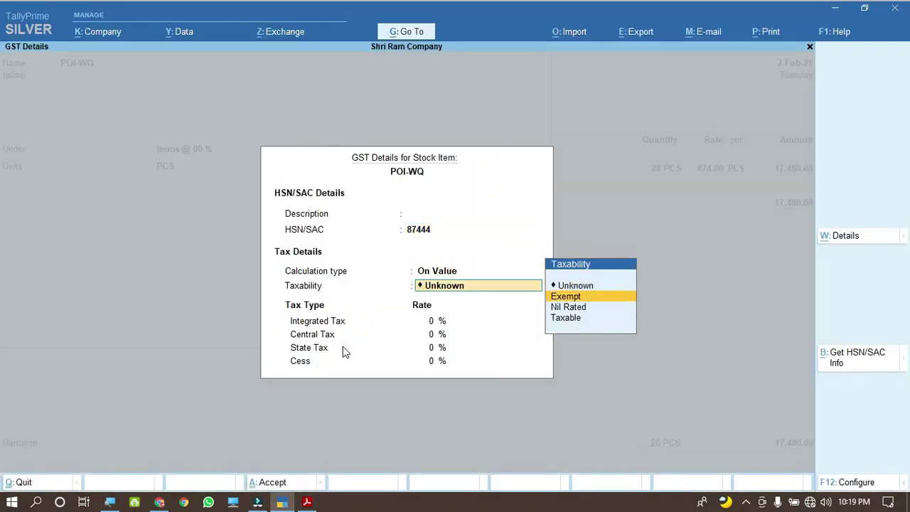
{"action": "key", "text": "Return"}
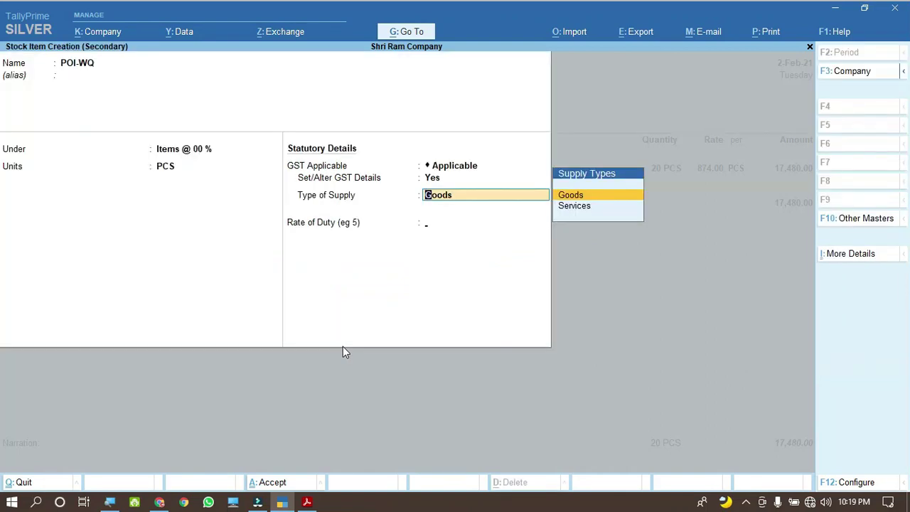
{"action": "key", "text": "Return"}
{"action": "key", "text": "Return"}
{"action": "key", "text": "y"}
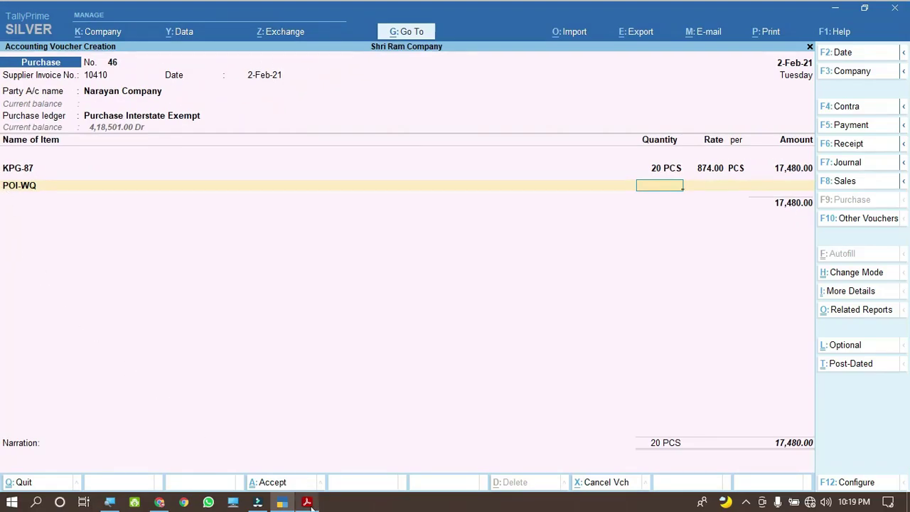
Step: Enter a quantity of 20 PCS for POI-WQ and fill its rate with 910 copied from the PDF invoice
{"action": "left_click", "coordinate": [307, 502]}
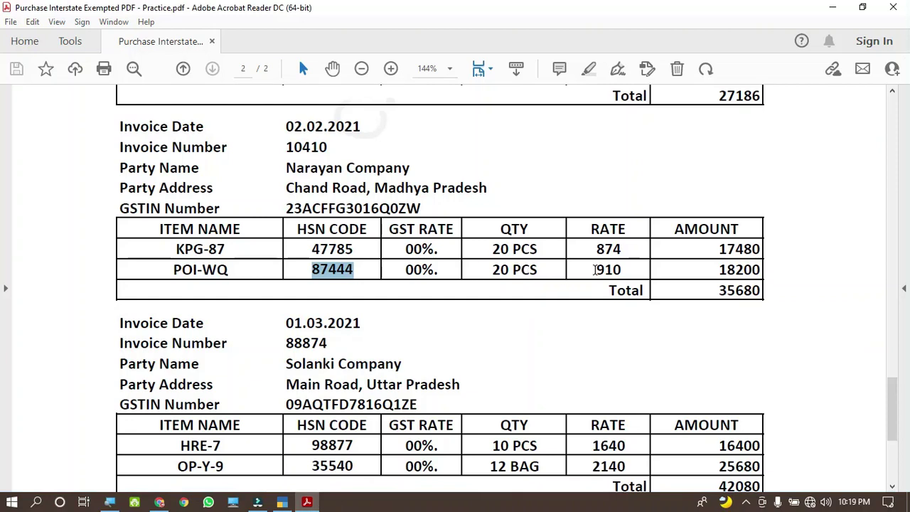
{"action": "left_click_drag", "start_coordinate": [595, 269], "coordinate": [626, 271]}
{"action": "key", "text": "ctrl+c"}
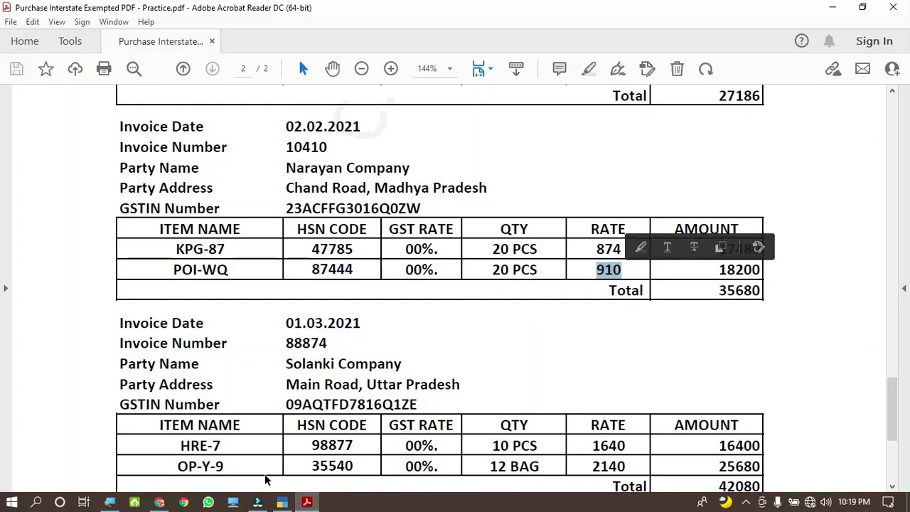
{"action": "left_click", "coordinate": [282, 502]}
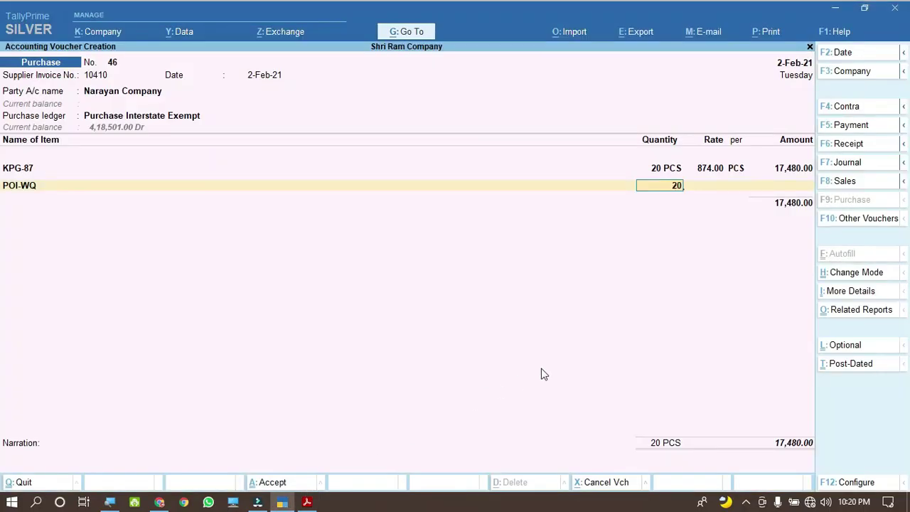
{"action": "key", "text": "Return"}
{"action": "key", "text": "ctrl+v"}
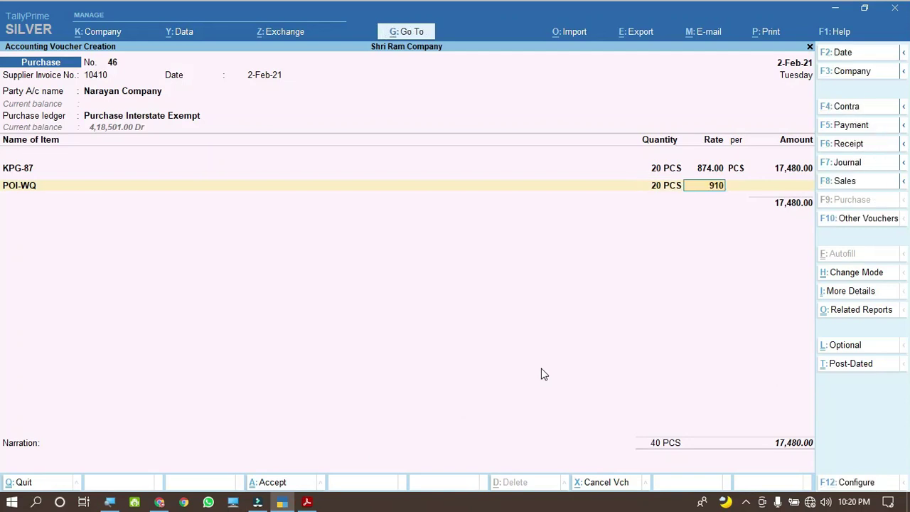
{"action": "key", "text": "Return"}
{"action": "key", "text": "Return"}
{"action": "key", "text": "Return"}
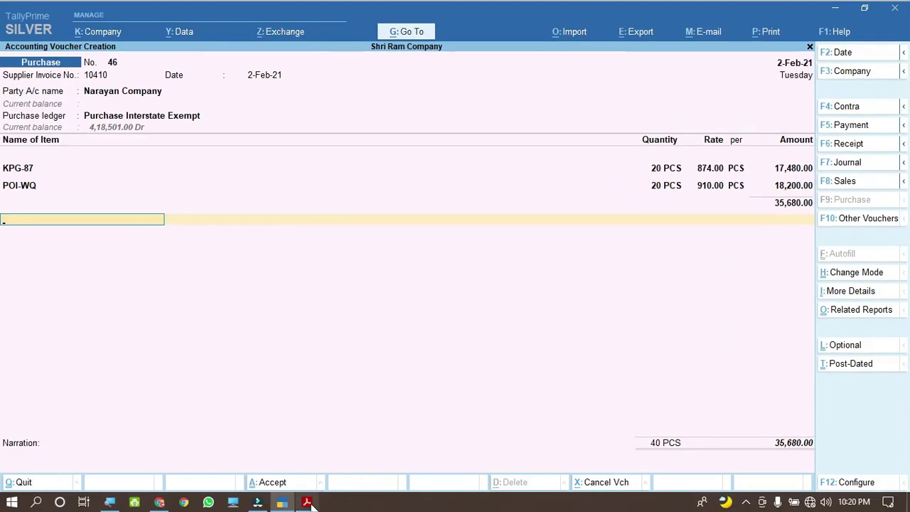
Step: Compare the voucher total with the Narayan Company invoice in the PDF and save the purchase voucher
{"action": "left_click", "coordinate": [307, 502]}
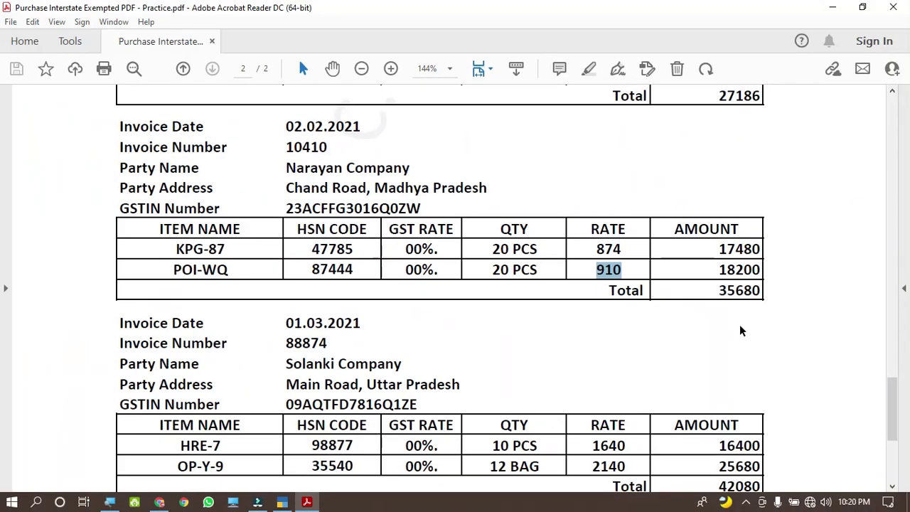
{"action": "left_click", "coordinate": [283, 502]}
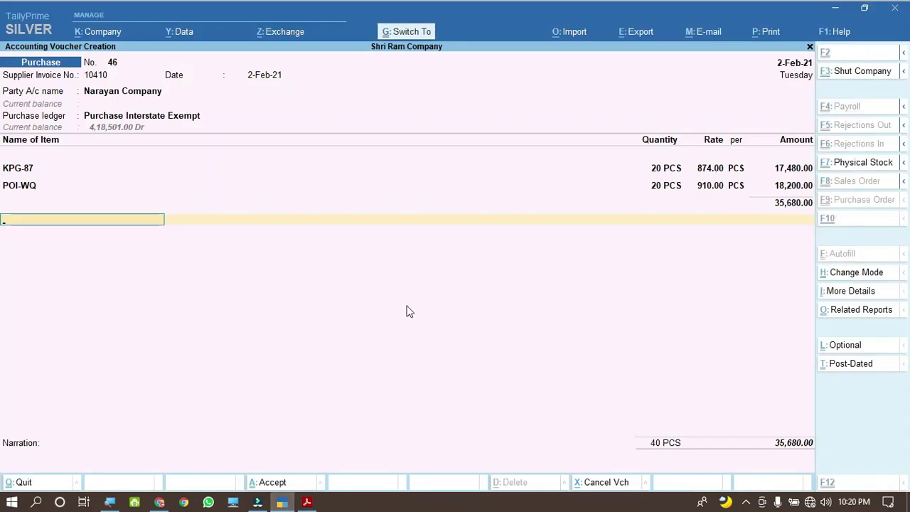
{"action": "key", "text": "ctrl+q"}
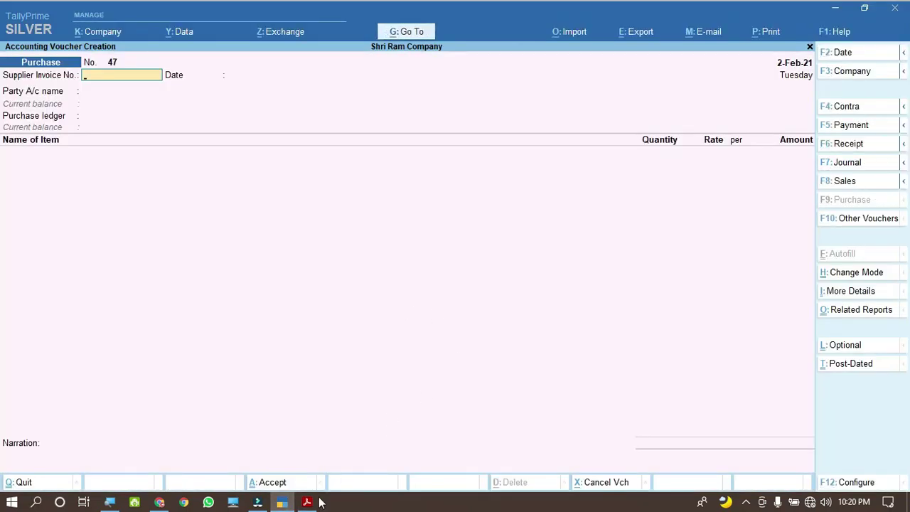
Step: Look up the Solanki Company invoice's date and number in the PDF and set the new TallyPrime voucher's date to 1.3
{"action": "left_click", "coordinate": [307, 502]}
{"action": "scroll", "coordinate": [302, 358], "scroll_direction": "down", "scroll_amount": 3}
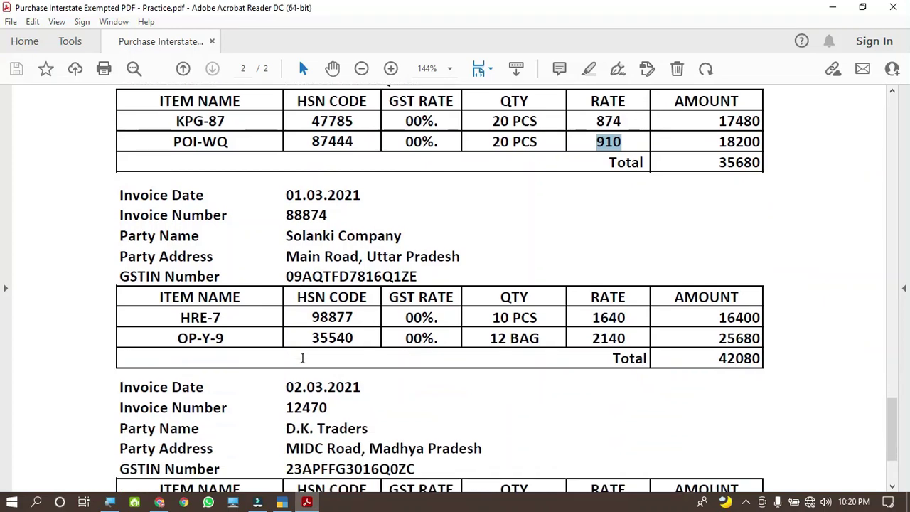
{"action": "left_click_drag", "start_coordinate": [284, 163], "coordinate": [361, 165]}
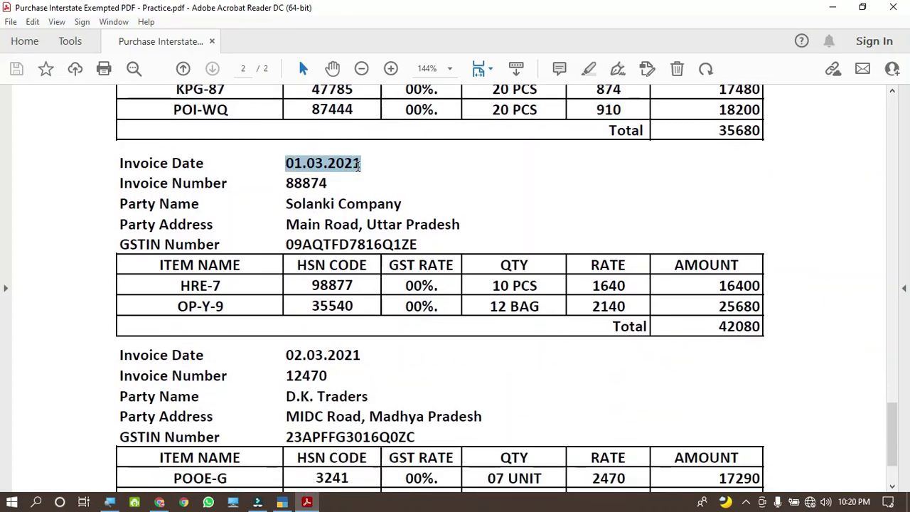
{"action": "left_click_drag", "start_coordinate": [285, 182], "coordinate": [328, 183]}
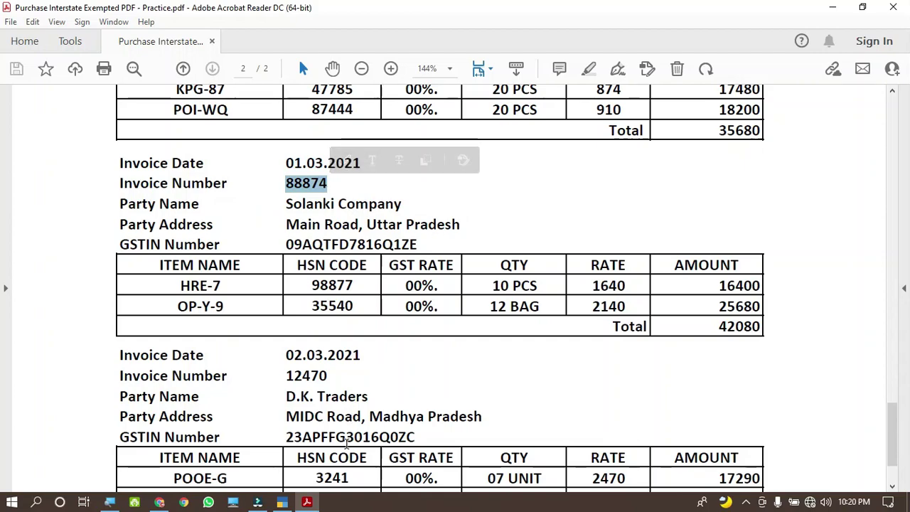
{"action": "left_click", "coordinate": [288, 502]}
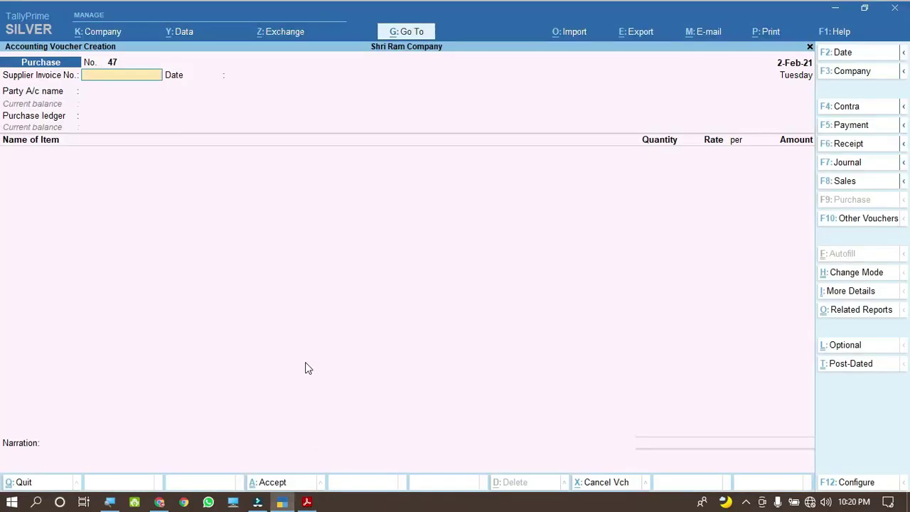
{"action": "key", "text": "F2"}
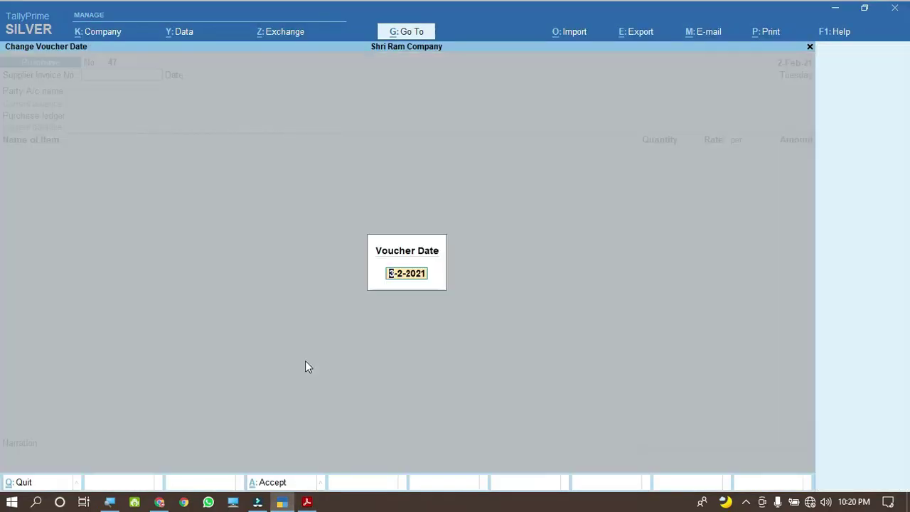
{"action": "type", "text": "1.3"}
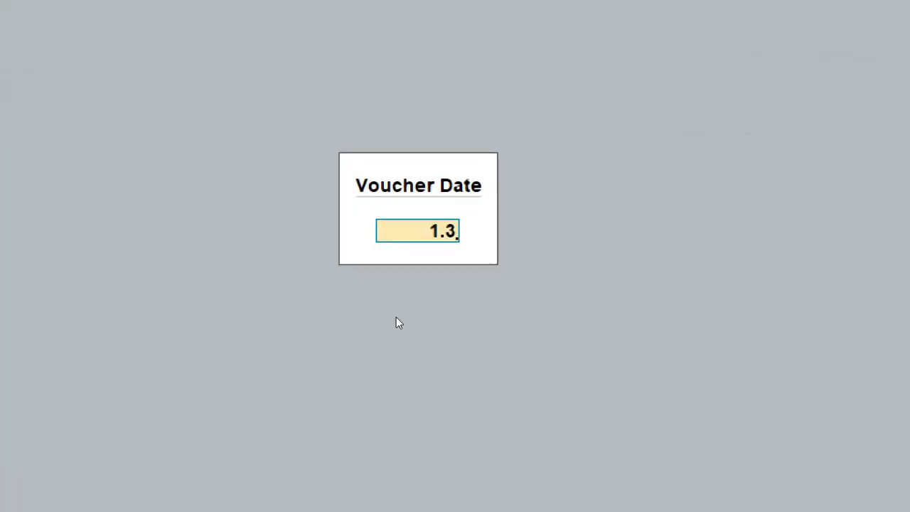
{"action": "key", "text": "Return"}
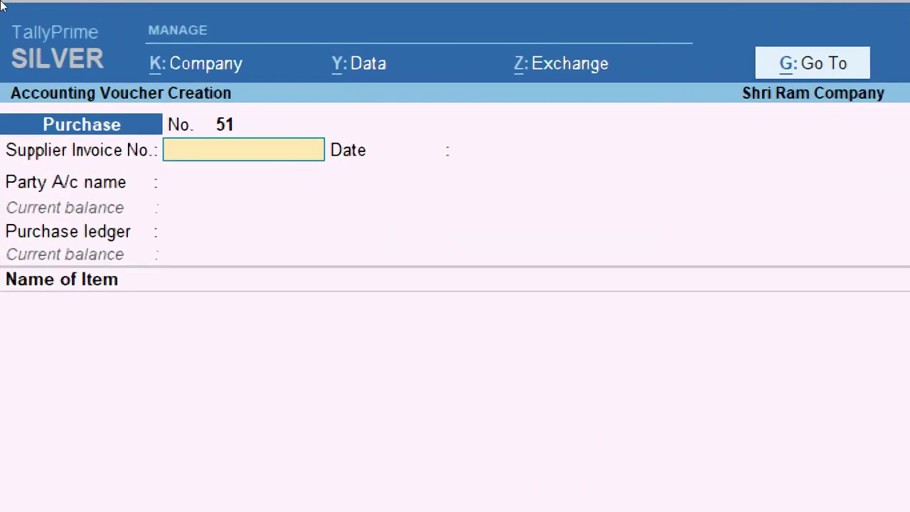
Step: Enter 88874 as the supplier invoice number and keep its date as 1-Mar-21
{"action": "type", "text": "88874"}
{"action": "key", "text": "Return"}
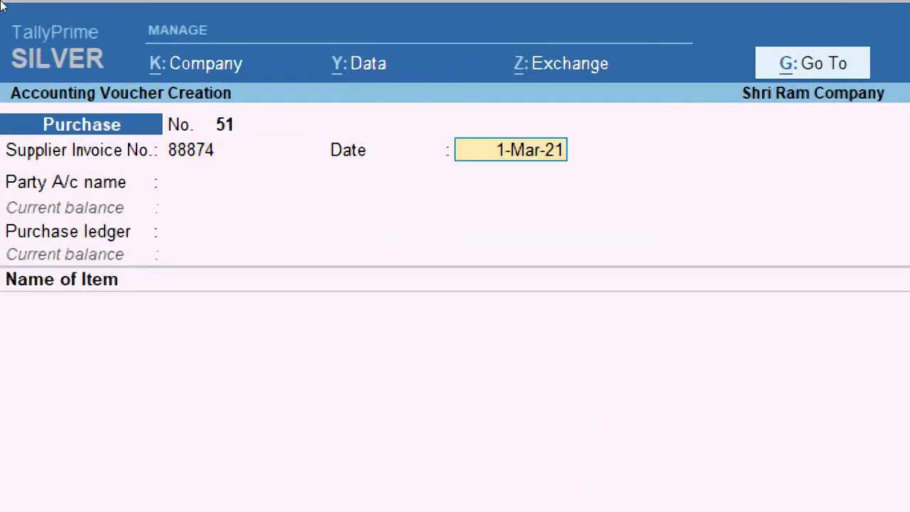
{"action": "key", "text": "Return"}
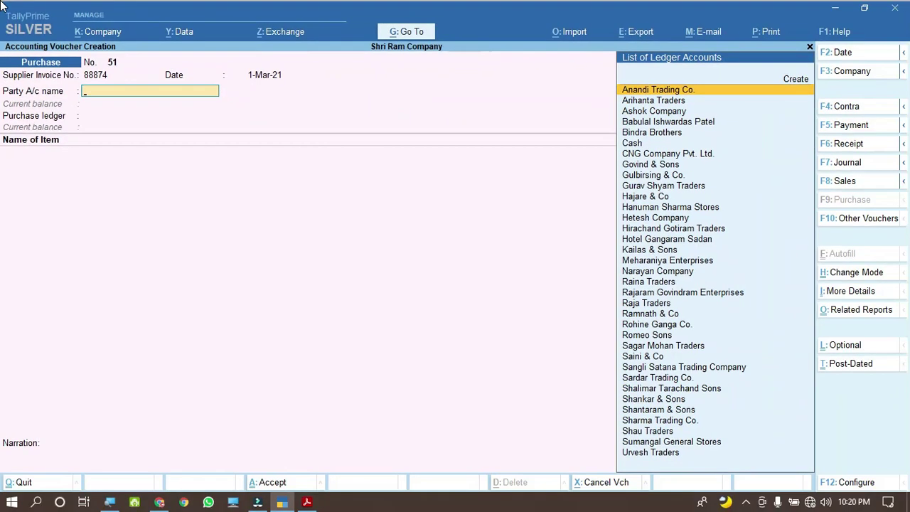
Step: Copy the party name Solanki Company from the PDF and begin creating a new party ledger in the TallyPrime voucher
{"action": "left_click", "coordinate": [306, 502]}
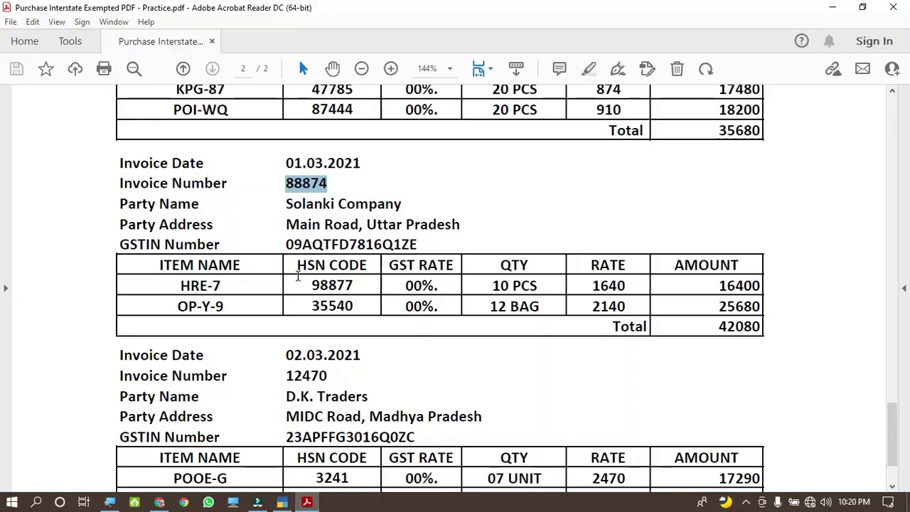
{"action": "left_click_drag", "start_coordinate": [286, 203], "coordinate": [359, 206]}
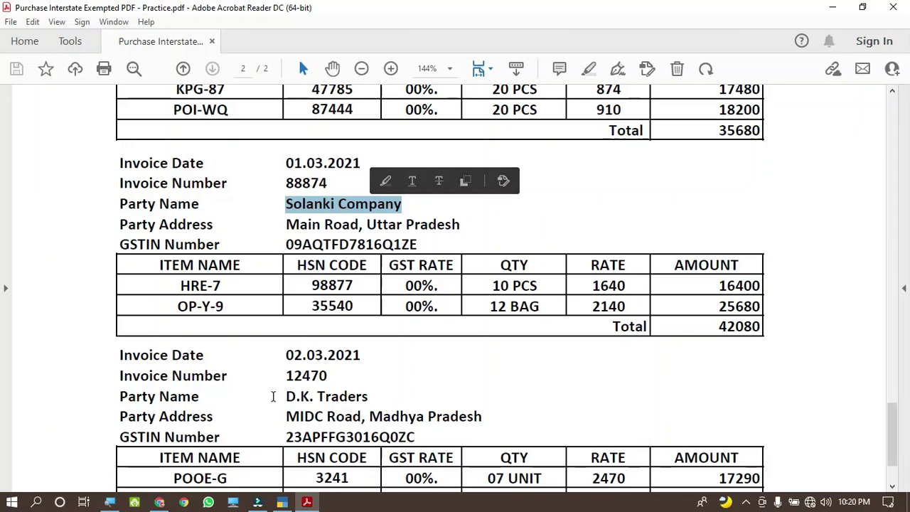
{"action": "left_click", "coordinate": [282, 502]}
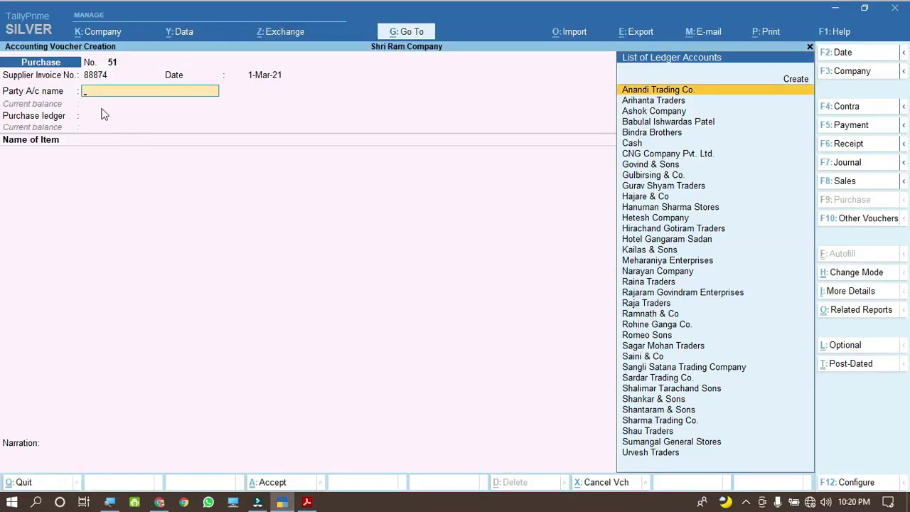
{"action": "key", "text": "ctrl+alt+v"}
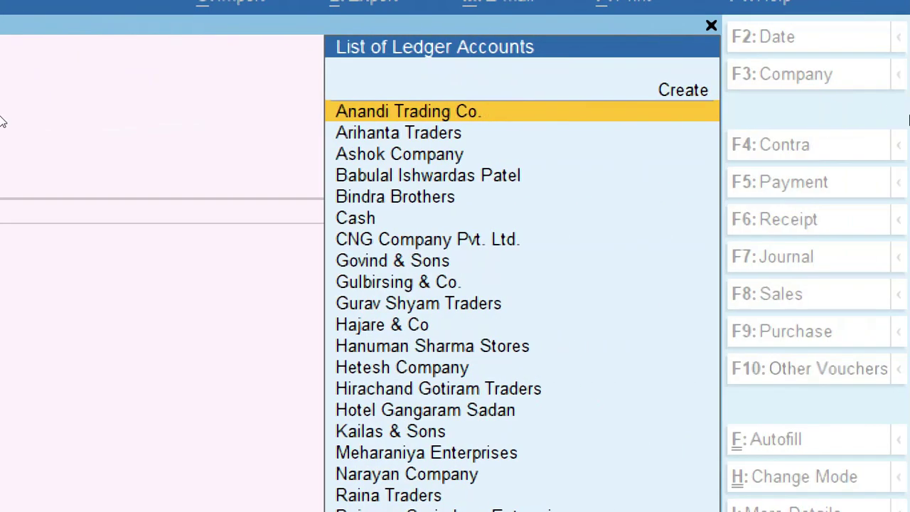
{"action": "key", "text": "Up"}
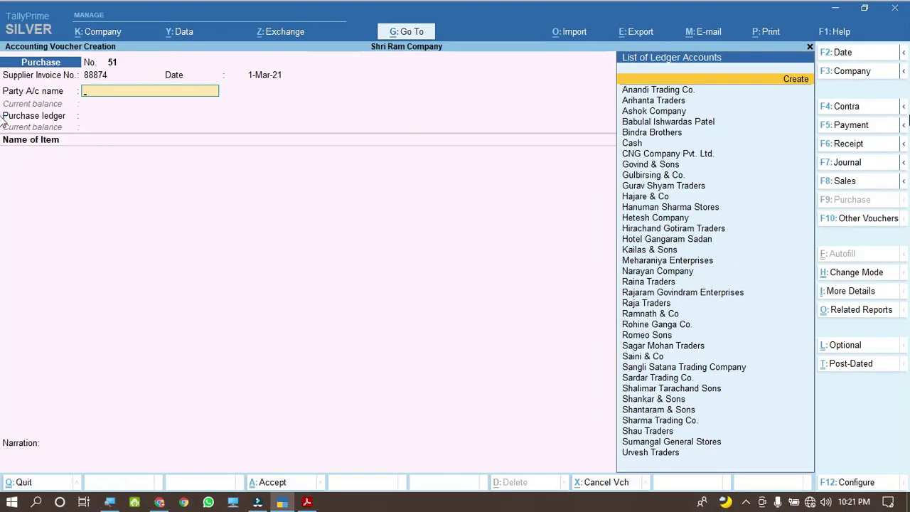
{"action": "key", "text": "Return"}
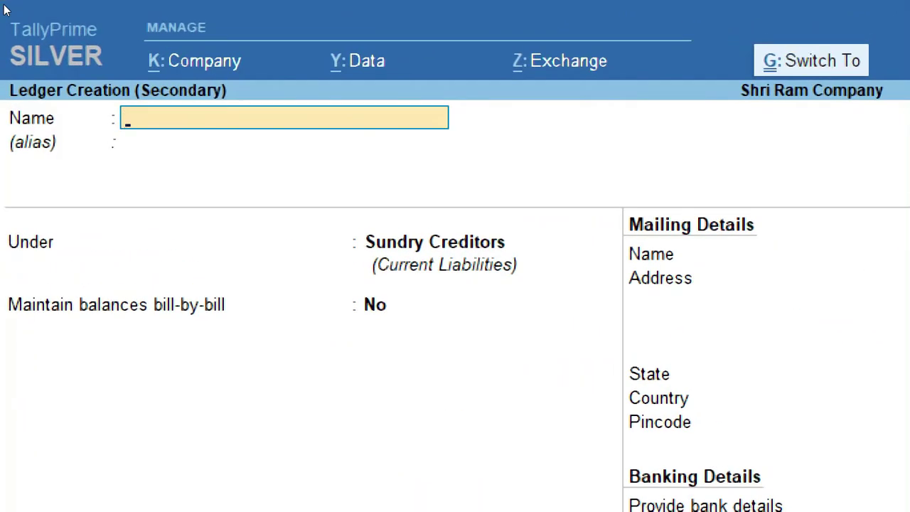
Step: Name the ledger Solanki Company without an alias, keeping Sundry Creditors, bill-by-bill balances at No, and the same mailing name
{"action": "key", "text": "ctrl+alt+v"}
{"action": "key", "text": "Return"}
{"action": "key", "text": "Return"}
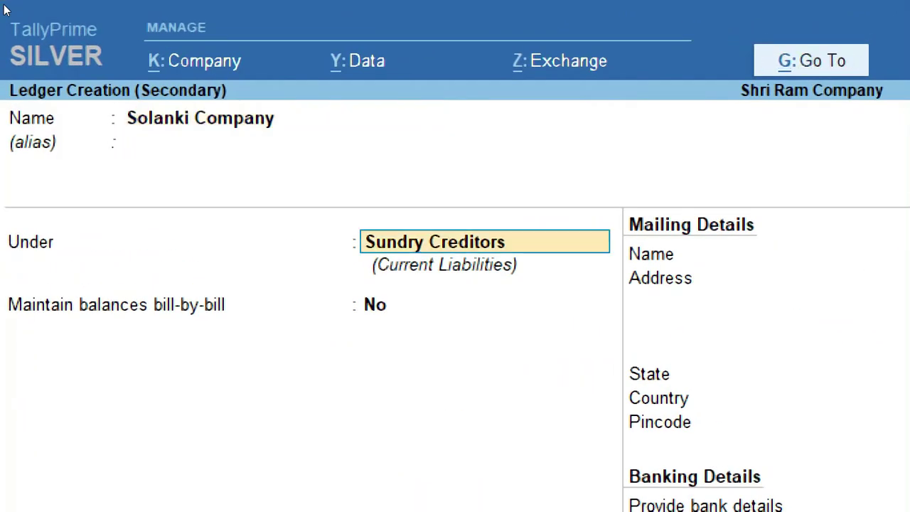
{"action": "key", "text": "Return"}
{"action": "key", "text": "Return"}
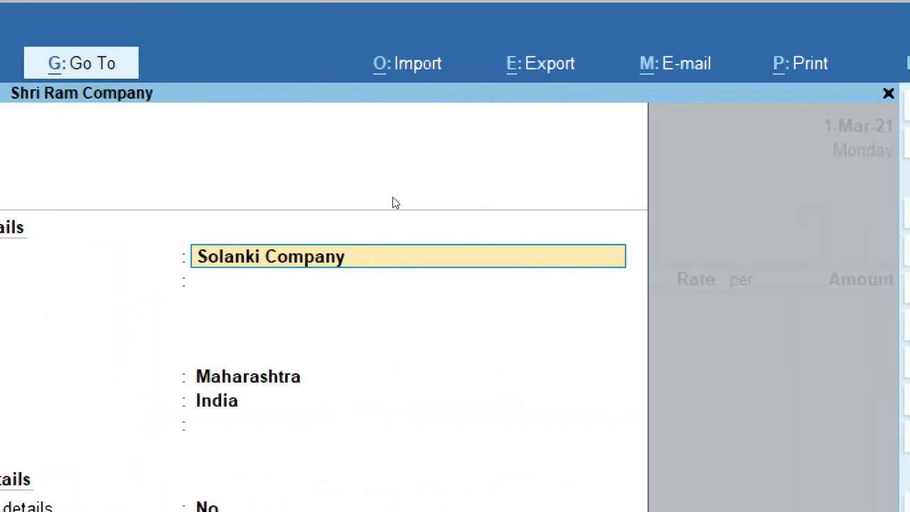
{"action": "key", "text": "Return"}
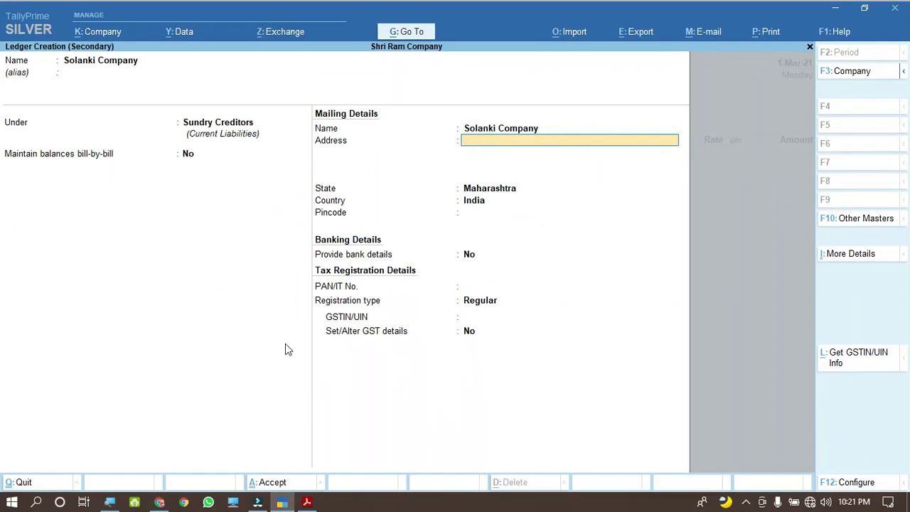
Step: Fill the ledger's mailing address with the party address copied from the PDF invoice, leaving the second address line blank
{"action": "left_click", "coordinate": [307, 503]}
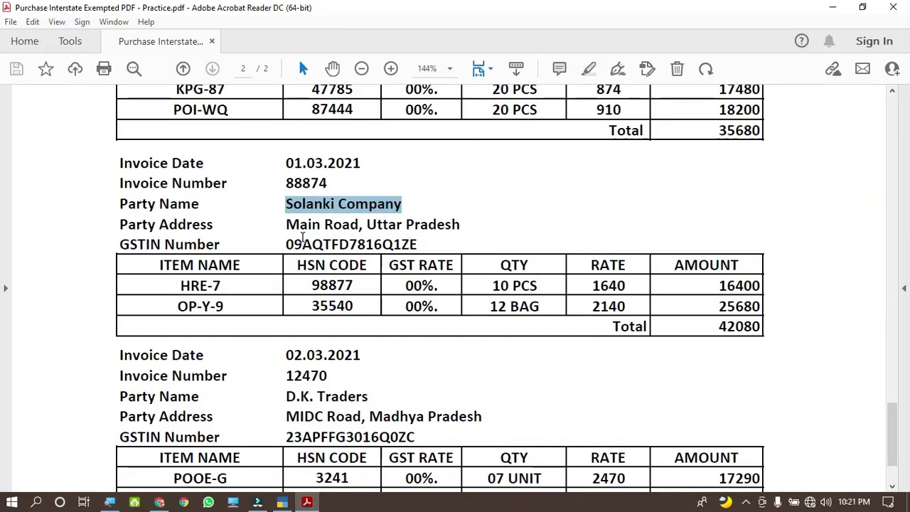
{"action": "left_click_drag", "start_coordinate": [287, 225], "coordinate": [411, 223]}
{"action": "key", "text": "ctrl+c"}
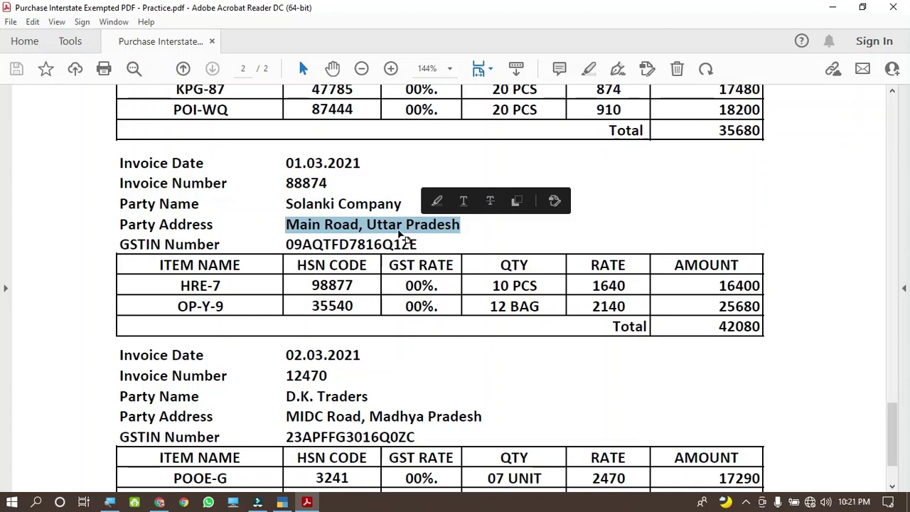
{"action": "left_click", "coordinate": [282, 503]}
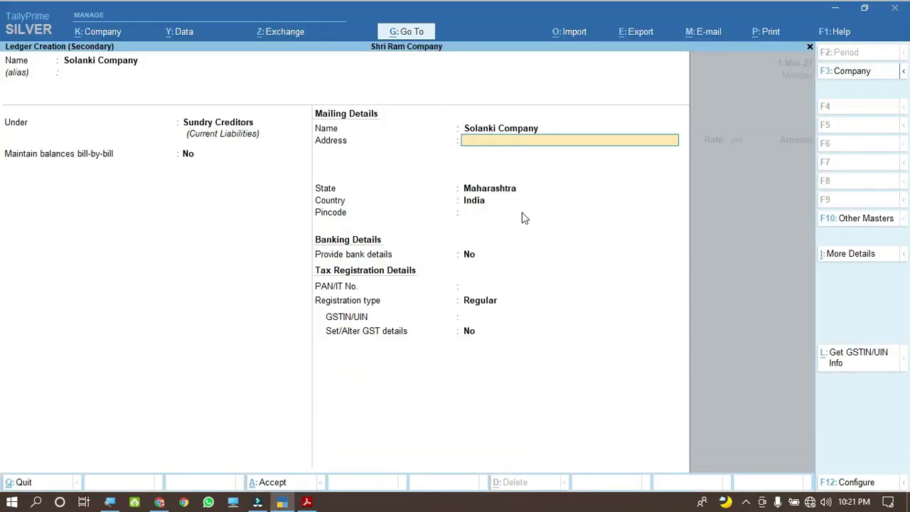
{"action": "key", "text": "ctrl+v"}
{"action": "key", "text": "Return"}
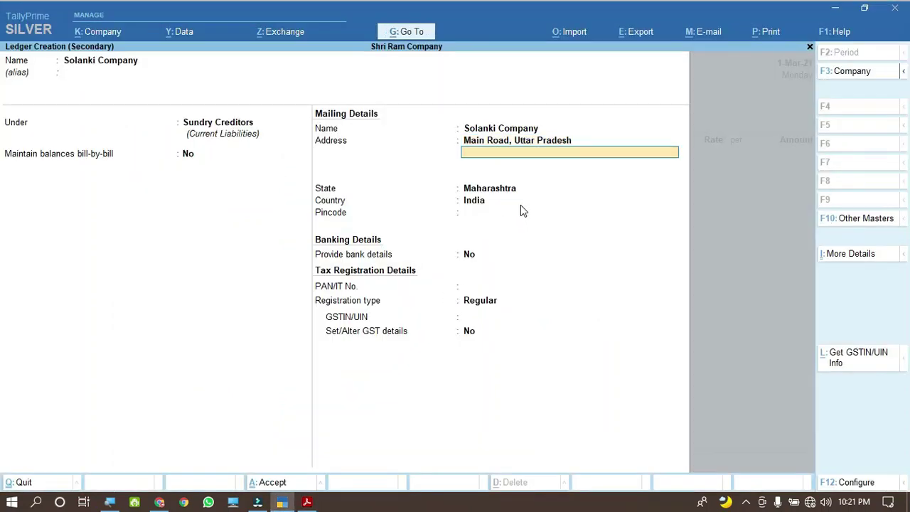
{"action": "key", "text": "Return"}
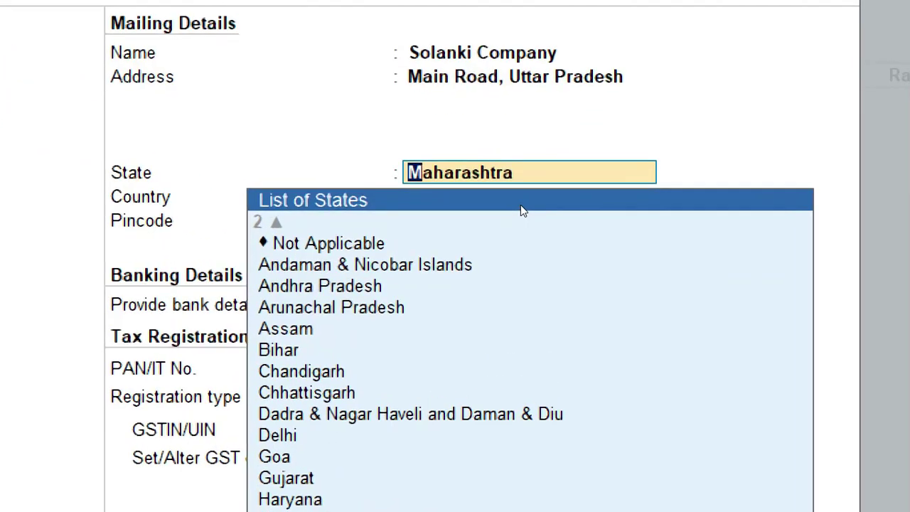
Step: Set the ledger's state to Uttar Pradesh, leave pincode and PAN blank, and keep bank details at No and registration type Regular
{"action": "type", "text": "Utt"}
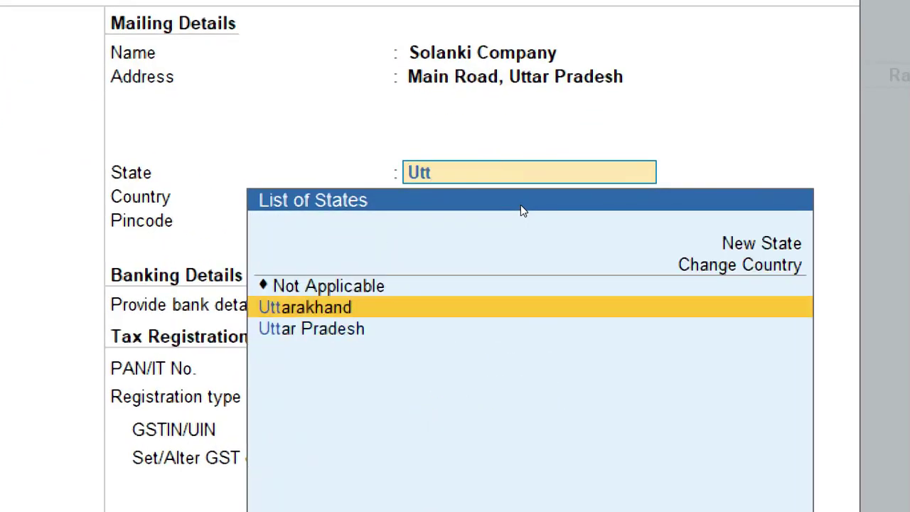
{"action": "key", "text": "Down"}
{"action": "key", "text": "Return"}
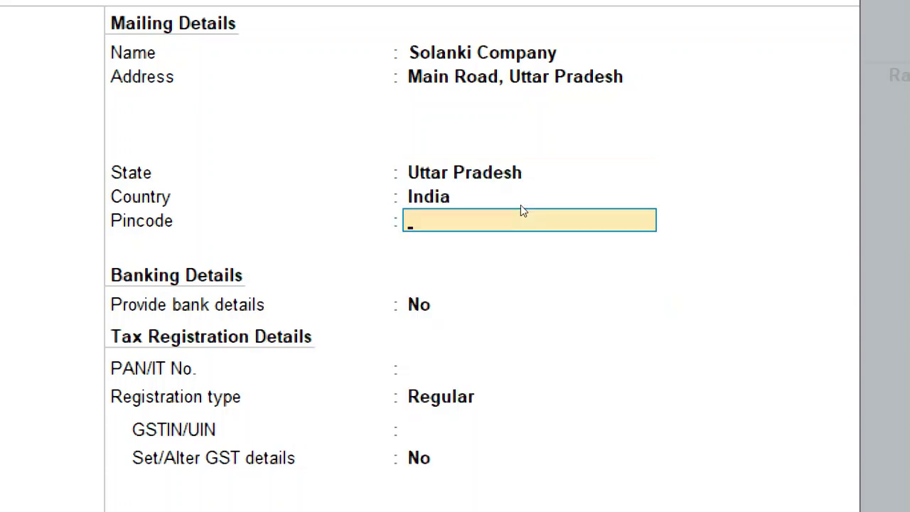
{"action": "key", "text": "Return"}
{"action": "key", "text": "Return"}
{"action": "key", "text": "Return"}
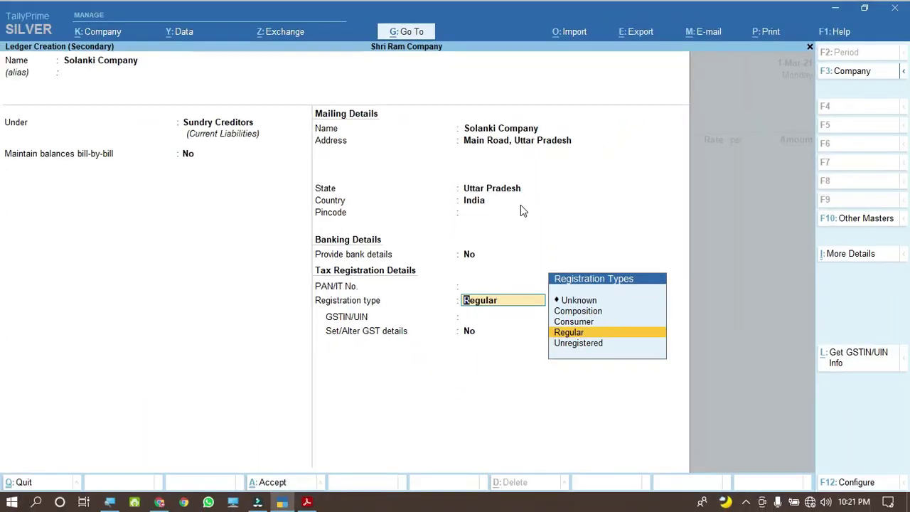
{"action": "key", "text": "Return"}
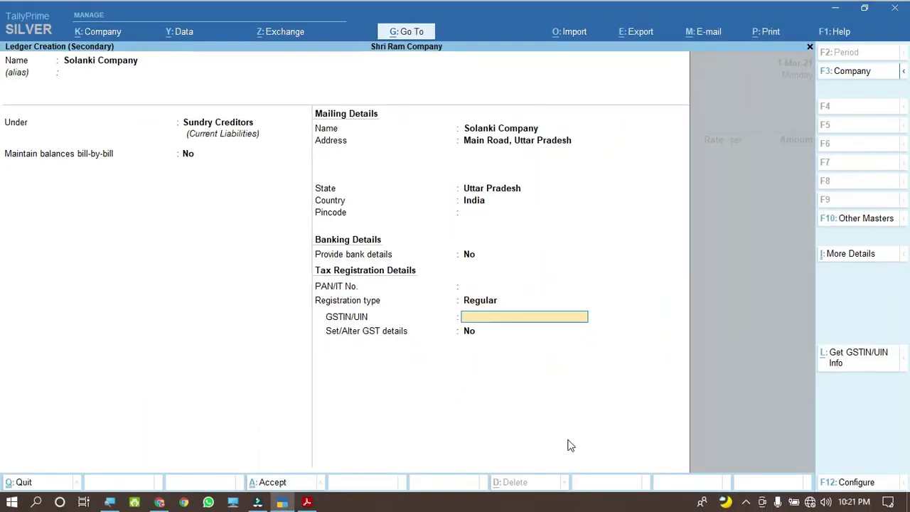
Step: Fill the ledger's GSTIN/UIN with the party's GSTIN copied from the PDF, keep Set/Alter GST details at No, and save the ledger
{"action": "left_click", "coordinate": [307, 502]}
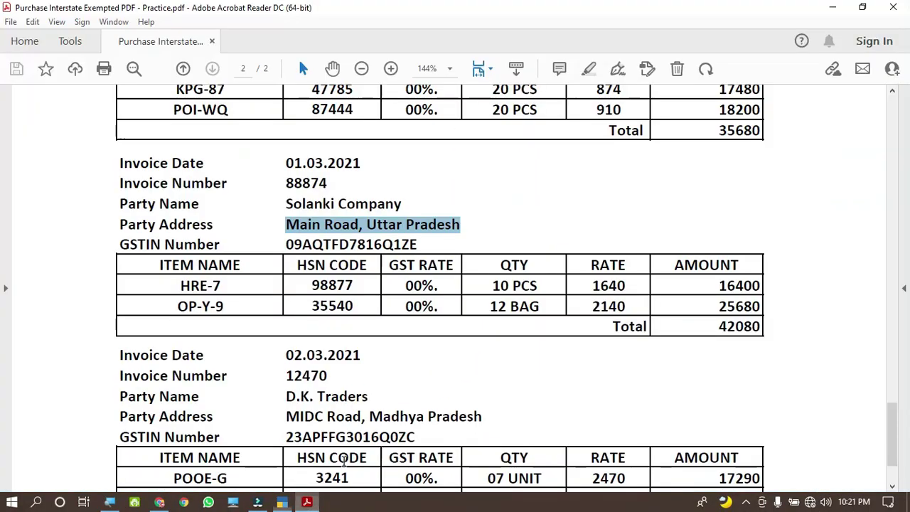
{"action": "left_click_drag", "start_coordinate": [285, 244], "coordinate": [419, 247]}
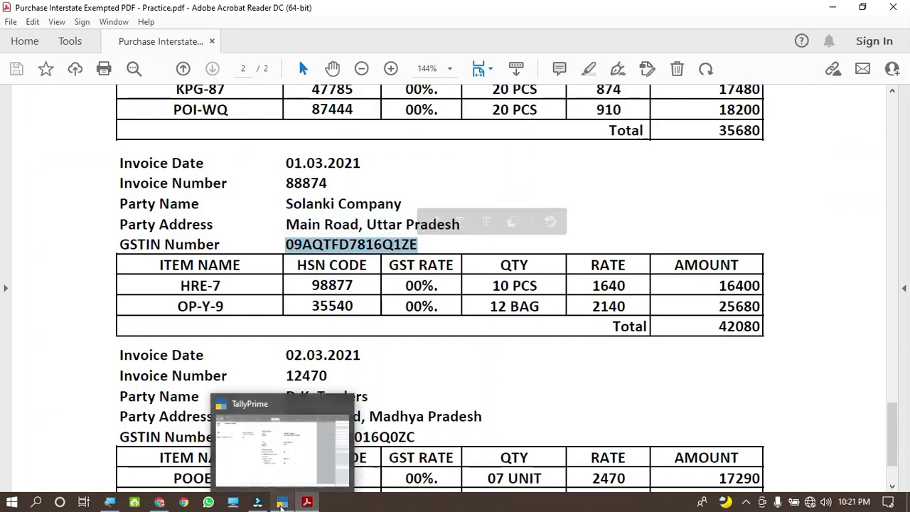
{"action": "left_click", "coordinate": [281, 503]}
{"action": "key", "text": "ctrl+alt+v"}
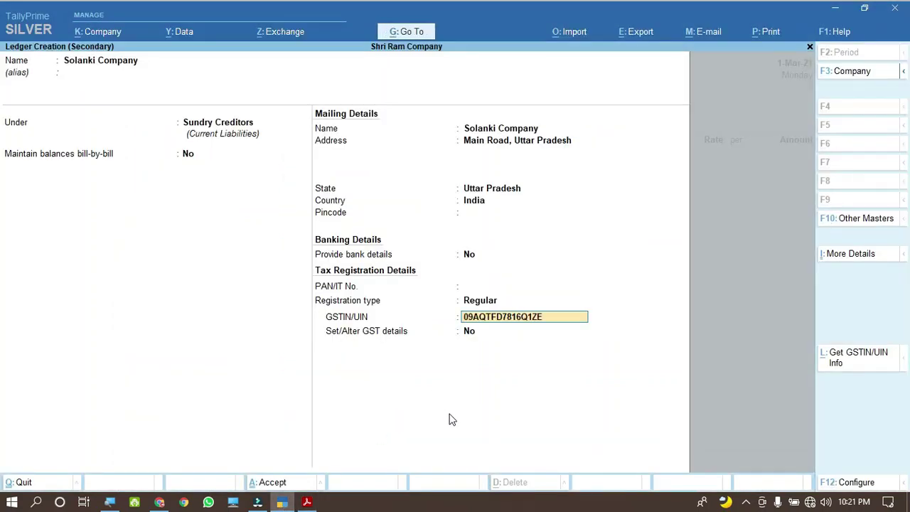
{"action": "key", "text": "Return"}
{"action": "key", "text": "Return"}
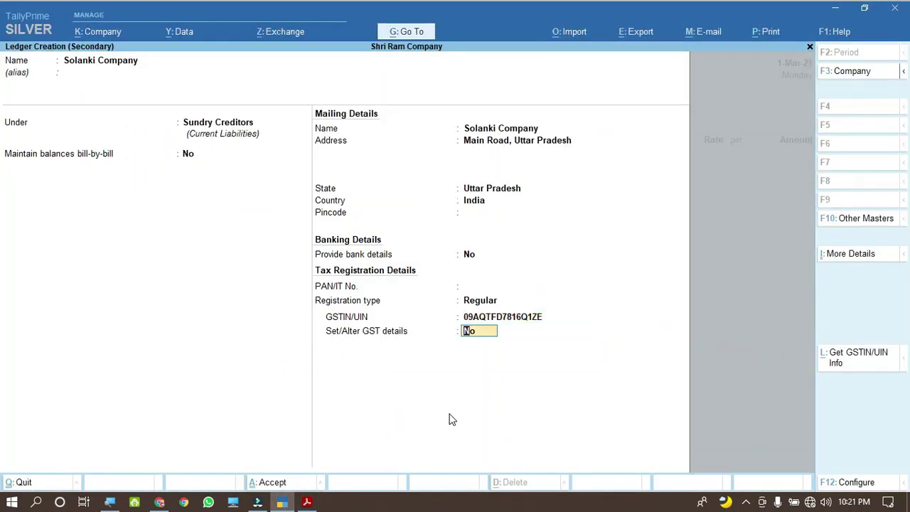
{"action": "key", "text": "Return"}
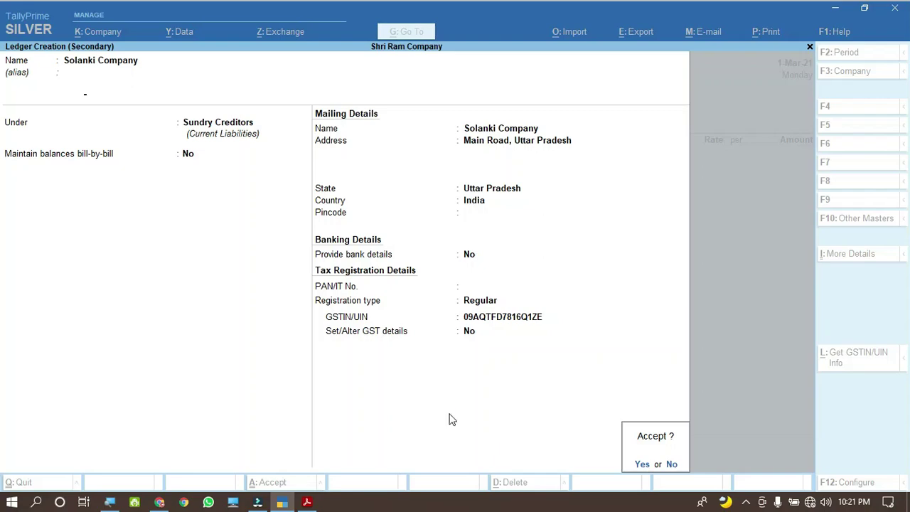
{"action": "key", "text": "Return"}
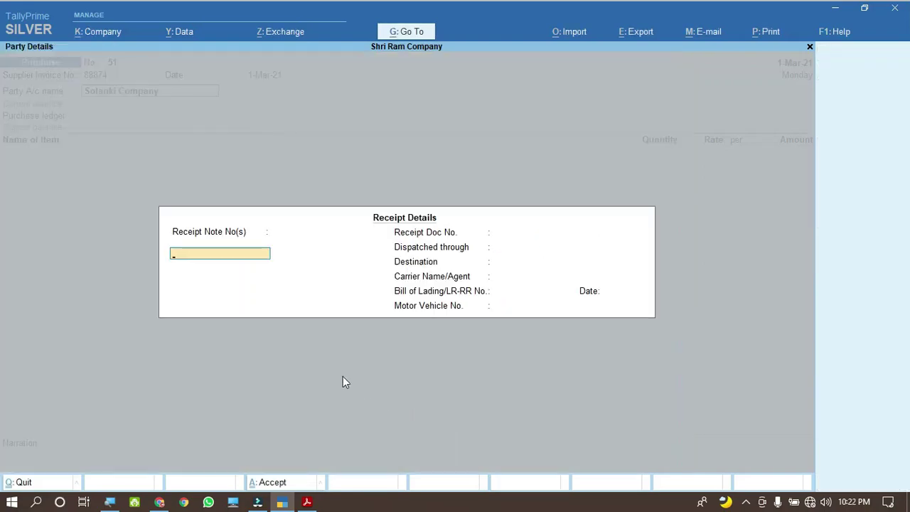
Step: Leave the receipt details blank, accept Solanki Company's party details, and choose Purchase Interstate Exempt as the purchase ledger
{"action": "key", "text": "Escape"}
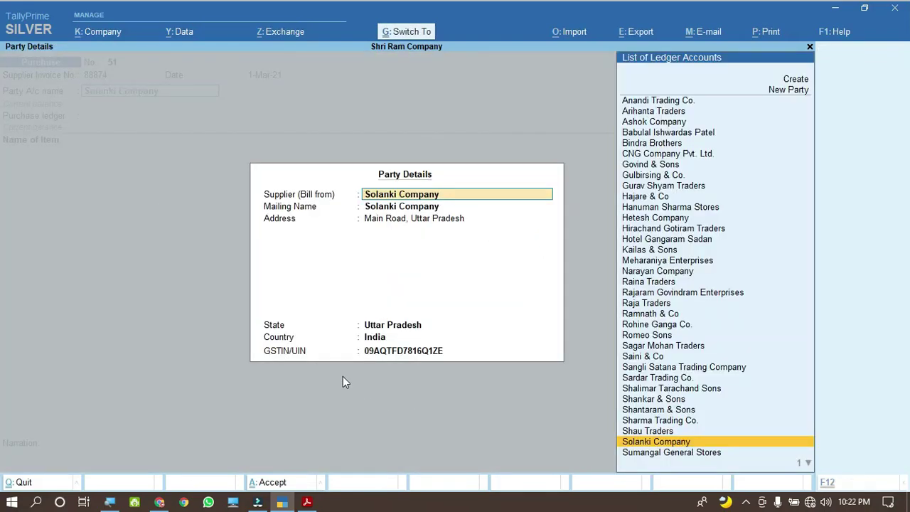
{"action": "key", "text": "ctrl+a"}
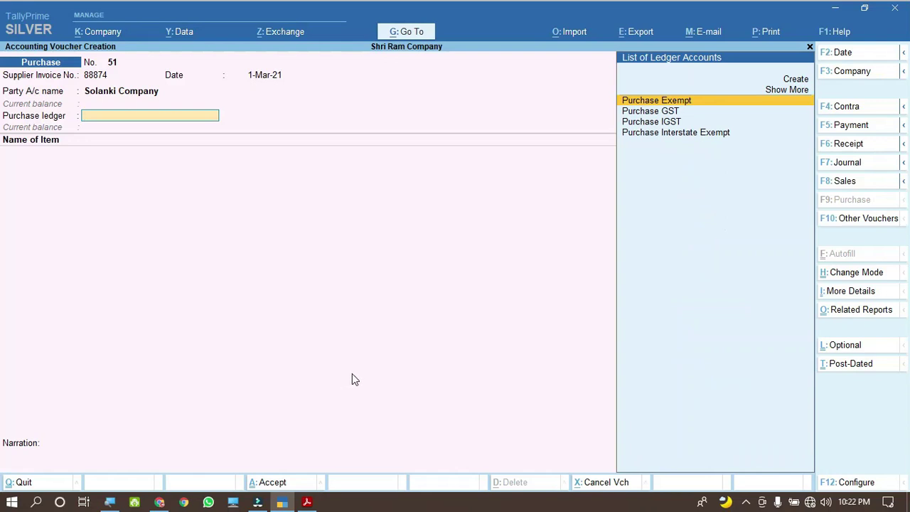
{"action": "key", "text": "Down"}
{"action": "key", "text": "Down"}
{"action": "key", "text": "Down"}
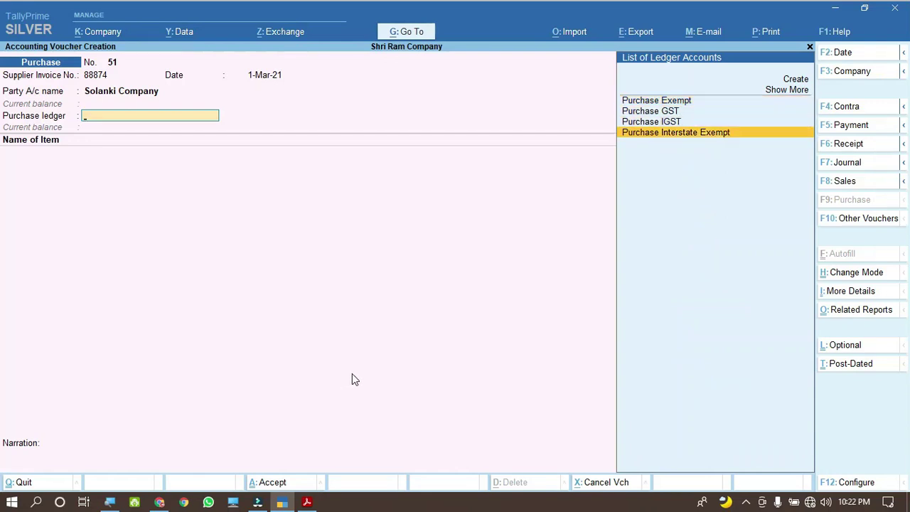
{"action": "key", "text": "Return"}
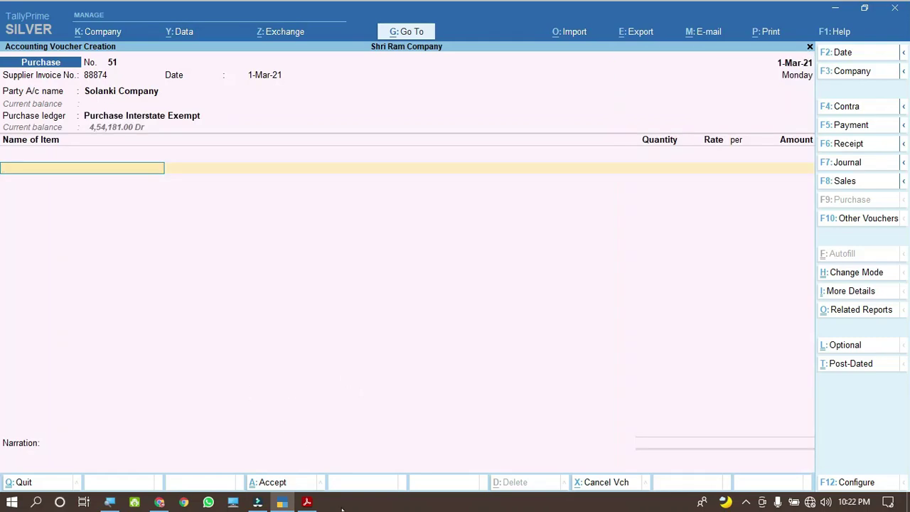
Step: Copy the item name HRE-7 from the PDF invoice and create a stock item with that name in TallyPrime, without an alias
{"action": "left_click", "coordinate": [308, 502]}
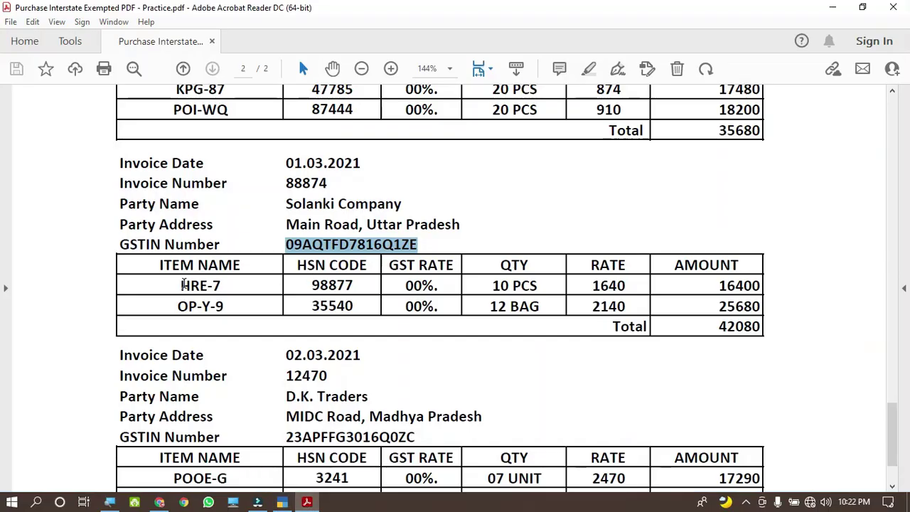
{"action": "left_click_drag", "start_coordinate": [182, 286], "coordinate": [226, 286]}
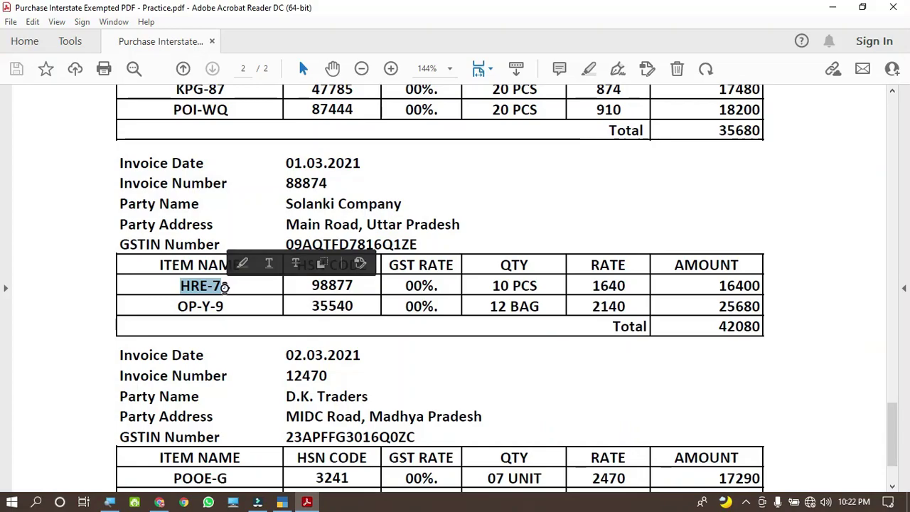
{"action": "left_click", "coordinate": [283, 502]}
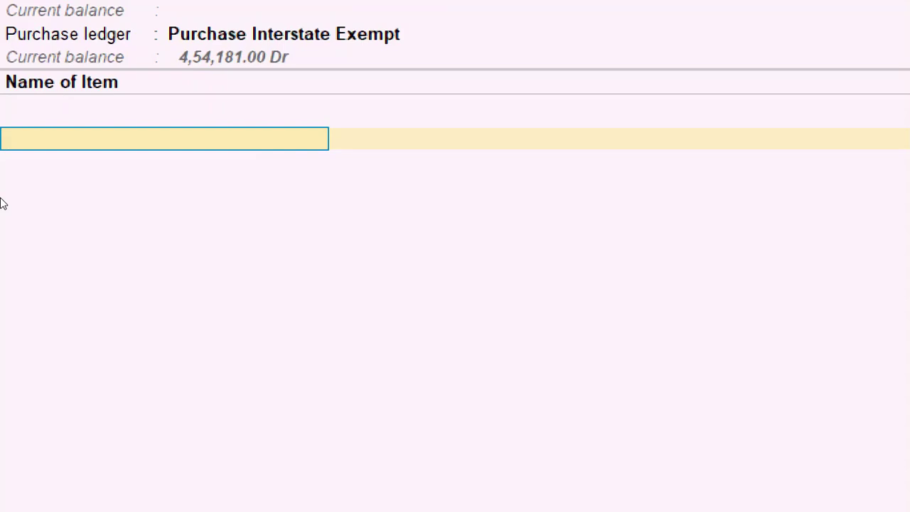
{"action": "key", "text": "ctrl"}
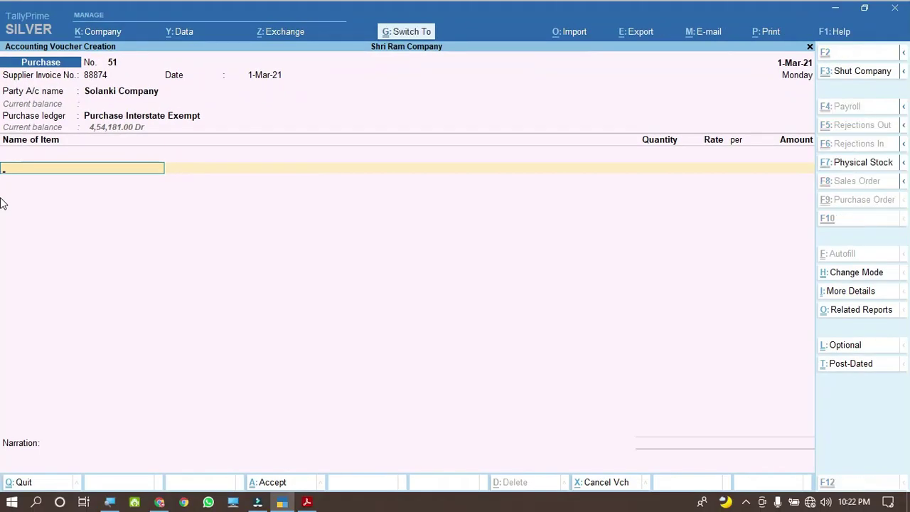
{"action": "key", "text": "ctrl+a"}
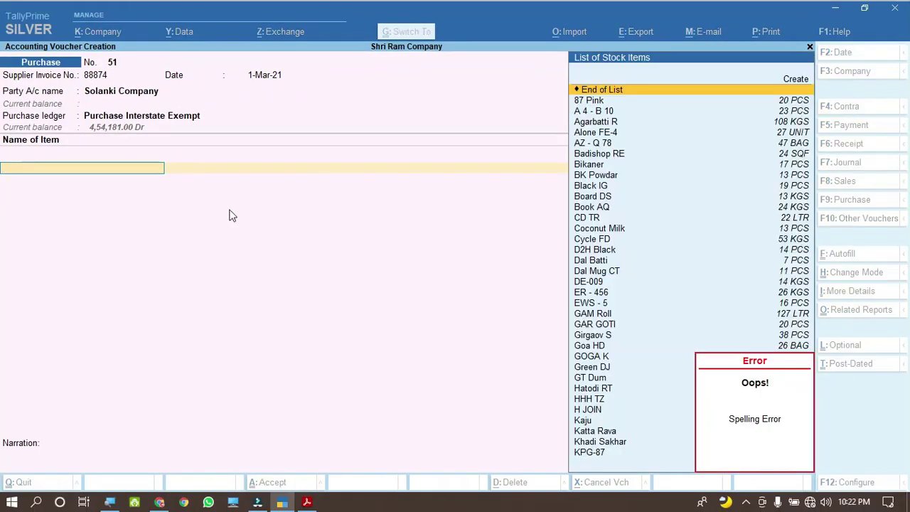
{"action": "key", "text": "alt+c"}
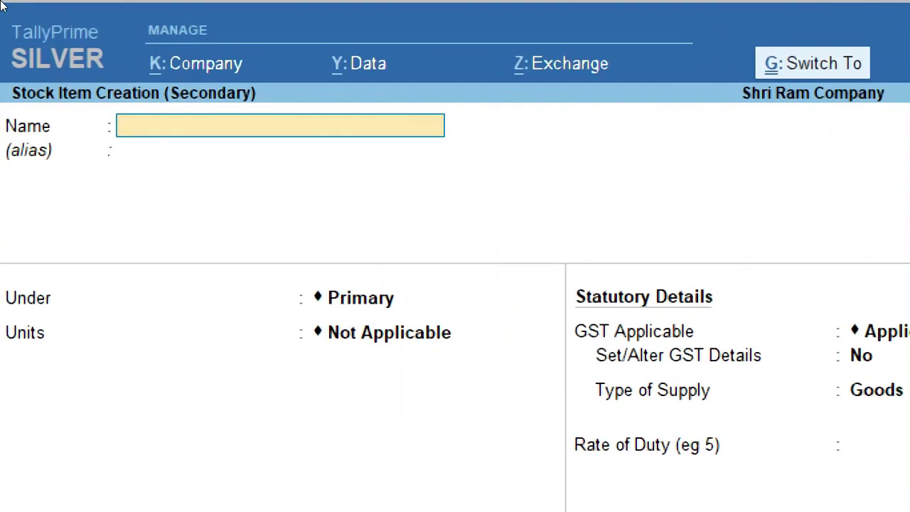
{"action": "type", "text": "HRE-7"}
{"action": "key", "text": "Return"}
{"action": "key", "text": "Return"}
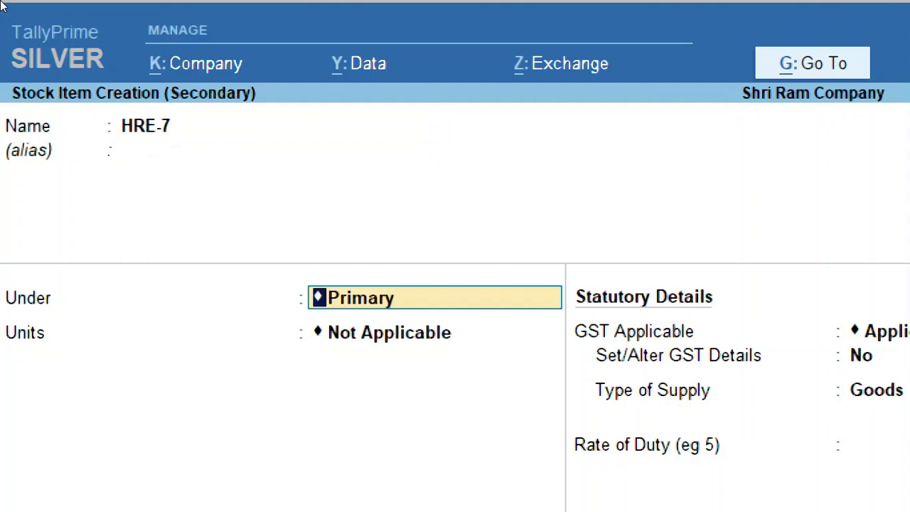
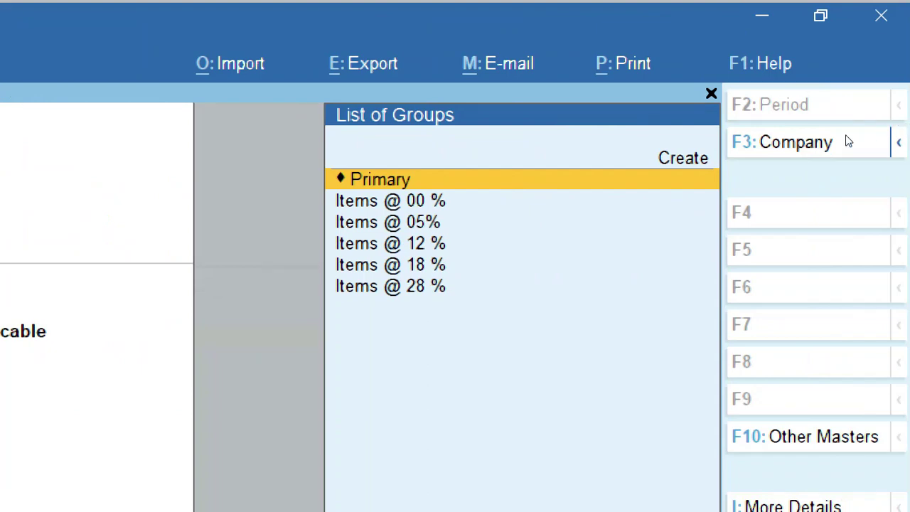
Step: Place HRE-7 under Items @ 00 % with PCS as its unit, checked against the PDF, and keep GST as Applicable
{"action": "key", "text": "Down"}
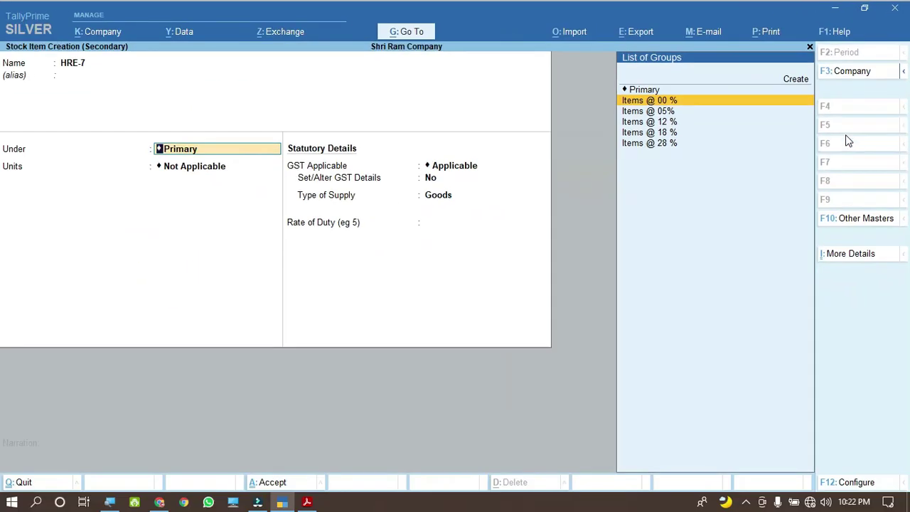
{"action": "key", "text": "Return"}
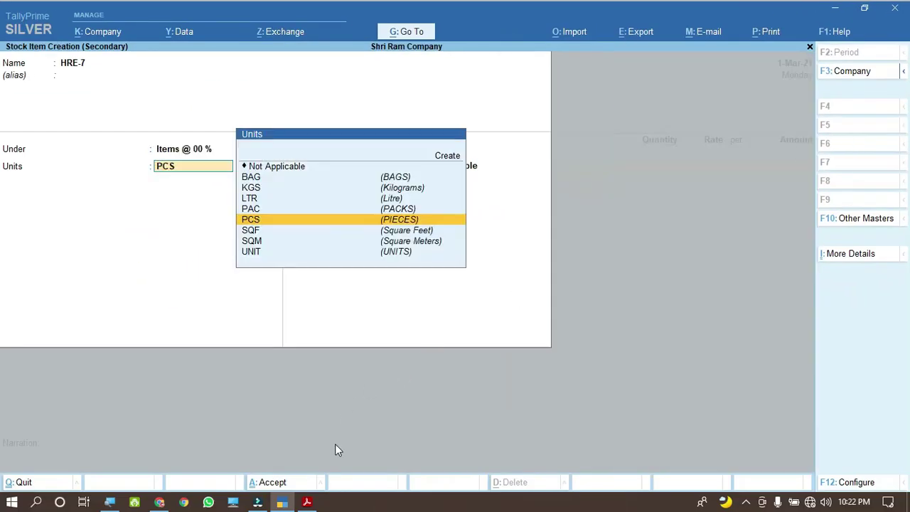
{"action": "left_click", "coordinate": [306, 502]}
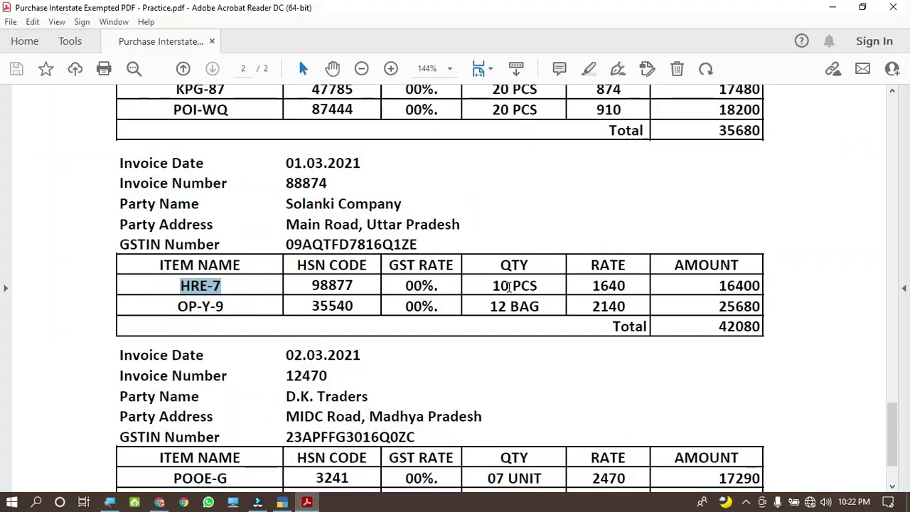
{"action": "left_click_drag", "start_coordinate": [514, 287], "coordinate": [539, 286]}
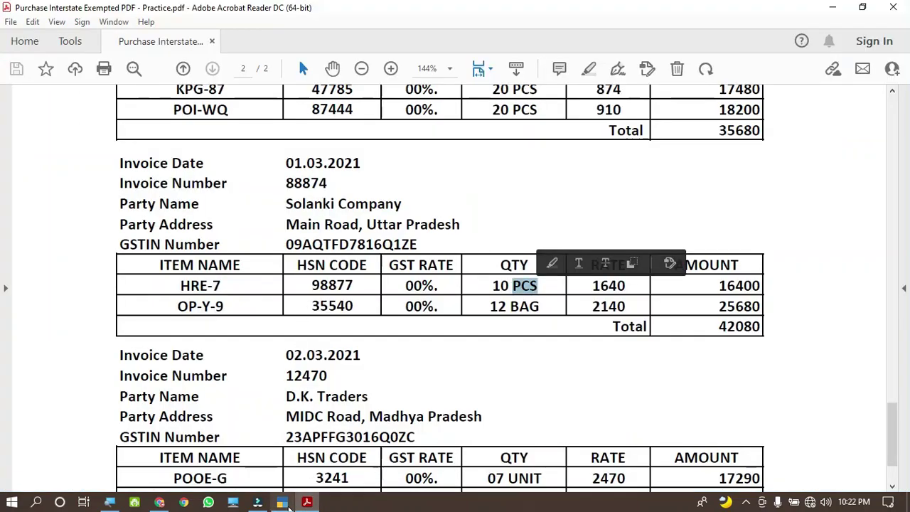
{"action": "left_click", "coordinate": [282, 502]}
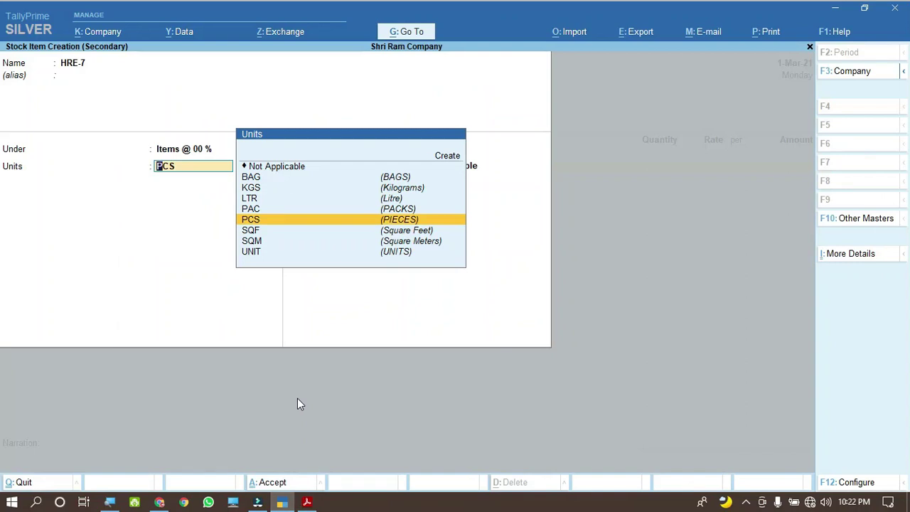
{"action": "key", "text": "Return"}
{"action": "key", "text": "Return"}
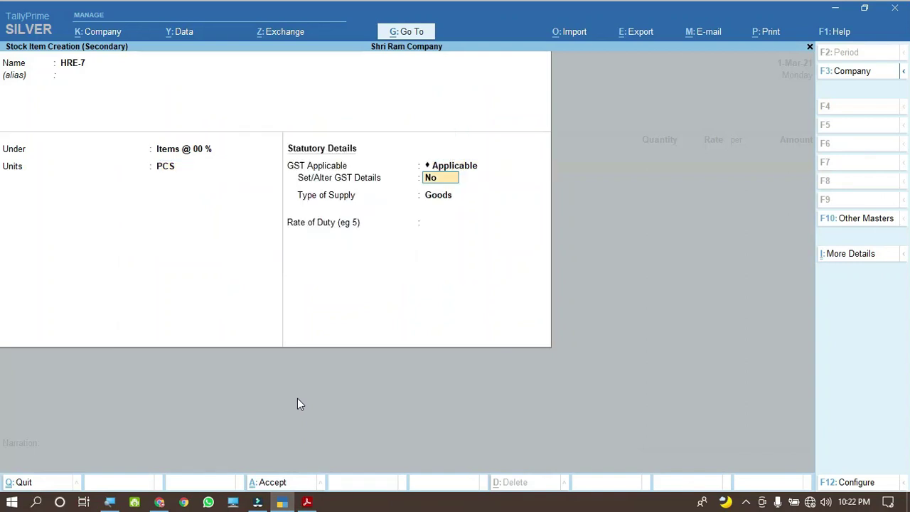
Step: Enable GST details for HRE-7, leave the description blank, enter HSN/SAC 98877 copied from the PDF, and keep calculation type On Value
{"action": "key", "text": "y"}
{"action": "key", "text": "Return"}
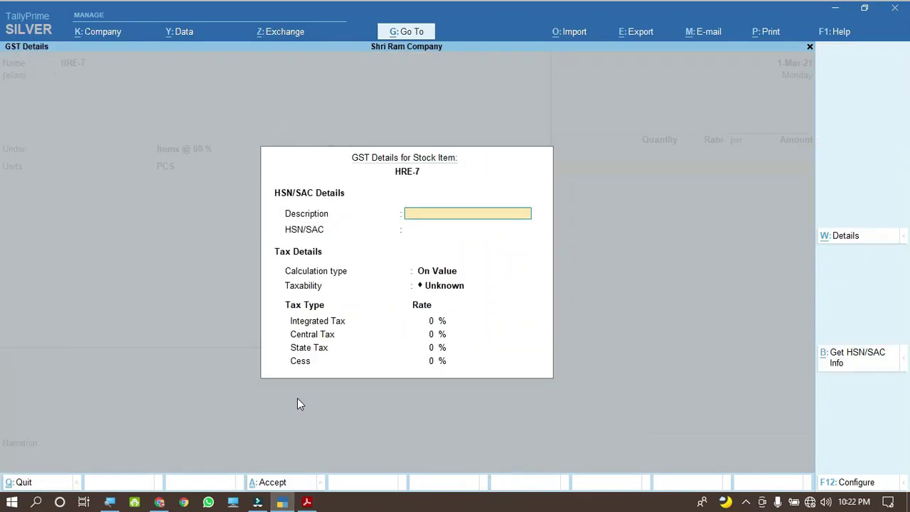
{"action": "key", "text": "Return"}
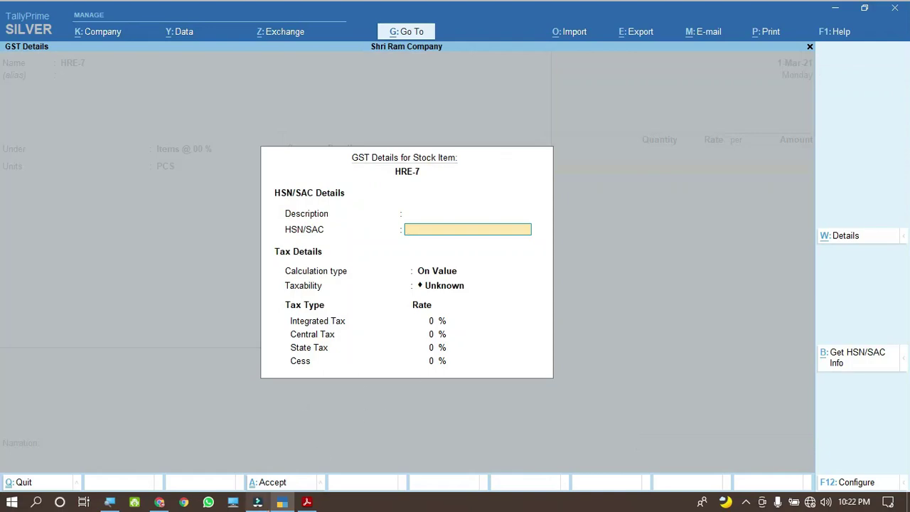
{"action": "left_click", "coordinate": [307, 503]}
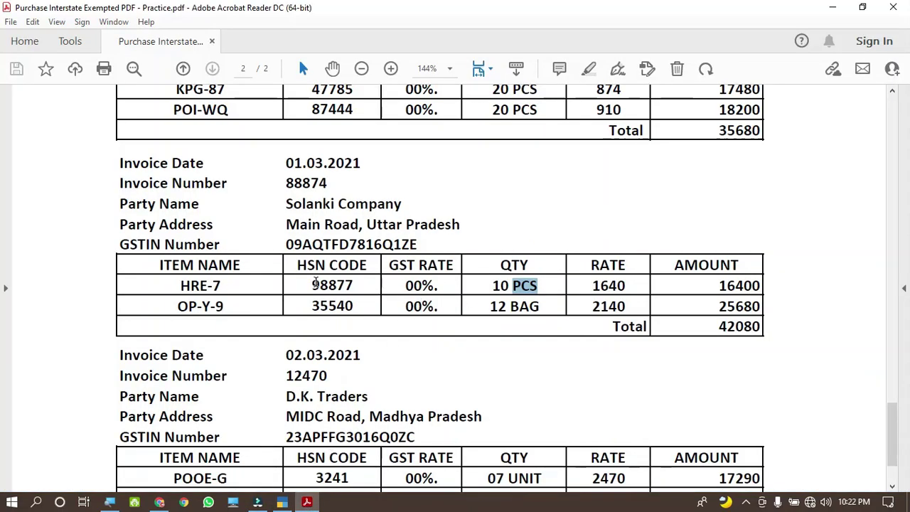
{"action": "left_click_drag", "start_coordinate": [313, 280], "coordinate": [361, 292]}
{"action": "key", "text": "ctrl+c"}
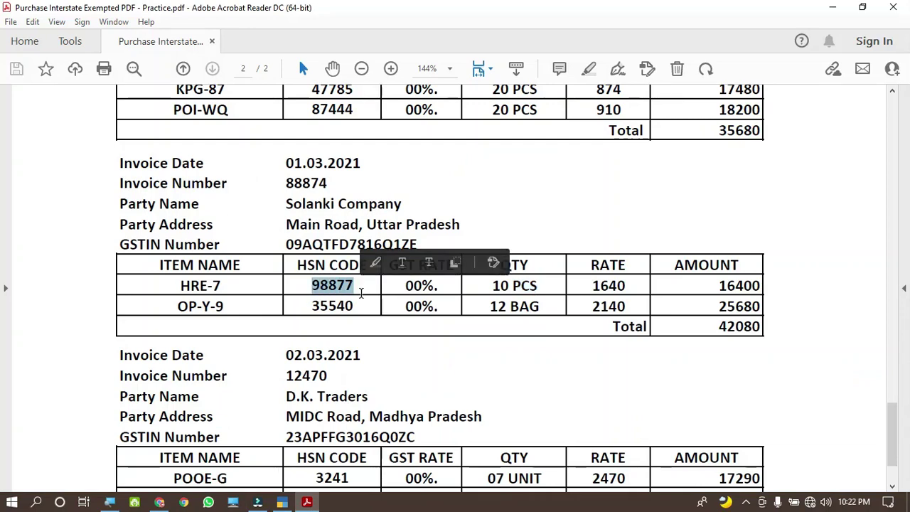
{"action": "left_click", "coordinate": [283, 503]}
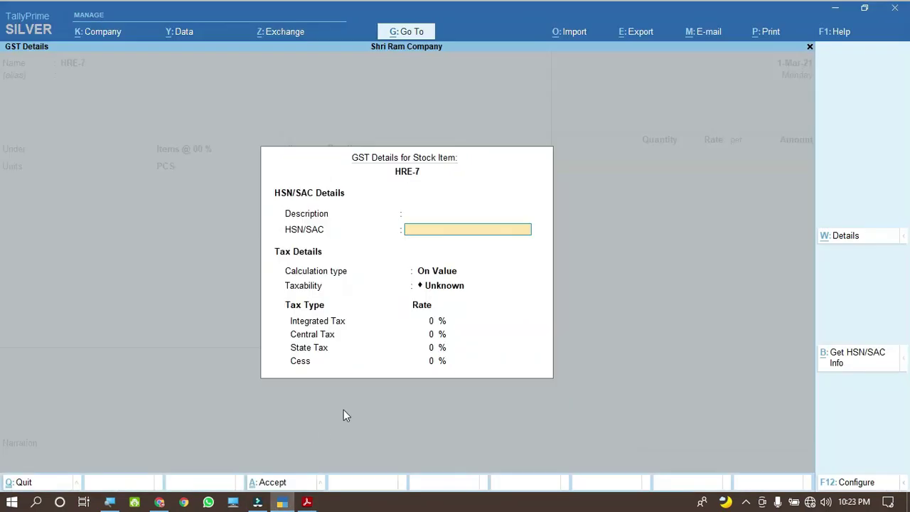
{"action": "key", "text": "ctrl+v"}
{"action": "key", "text": "Return"}
{"action": "key", "text": "Return"}
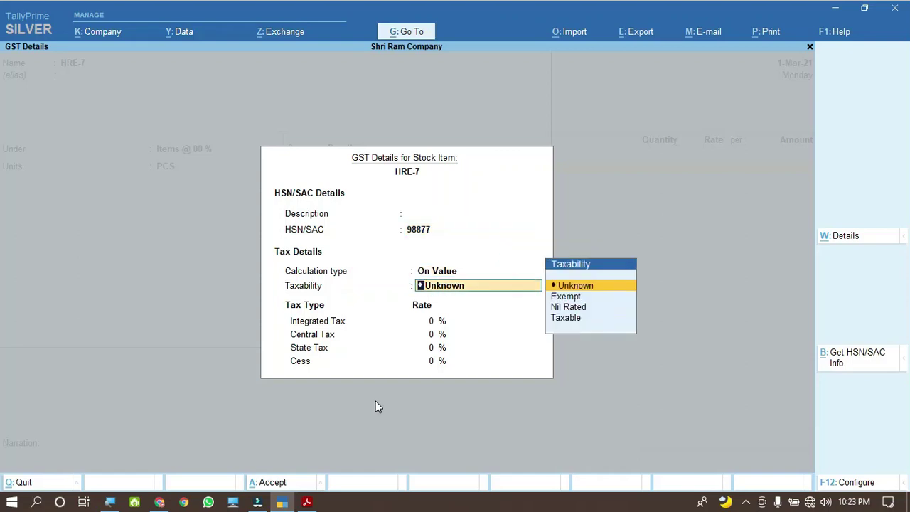
Step: Set the item's taxability to Exempt, keep the supply type Goods and the duty rate at 0, and save the stock item
{"action": "key", "text": "Down"}
{"action": "key", "text": "Return"}
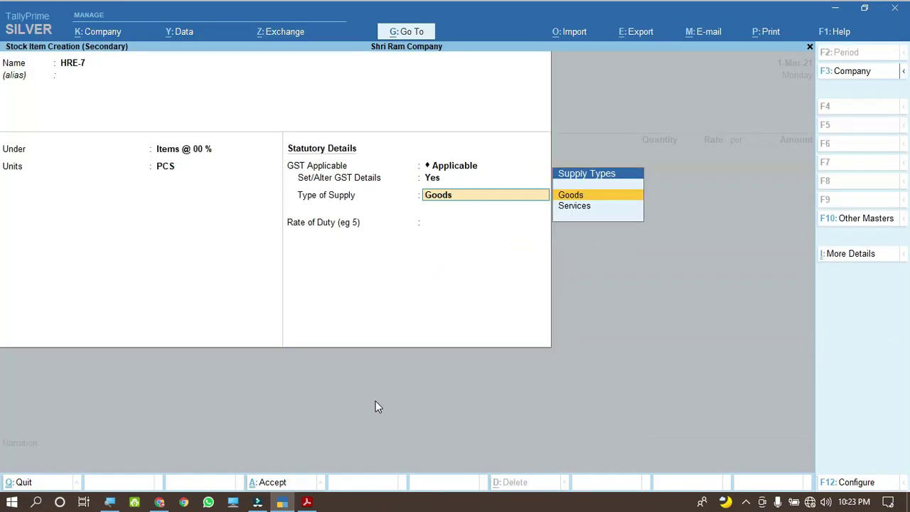
{"action": "key", "text": "Return"}
{"action": "key", "text": "Return"}
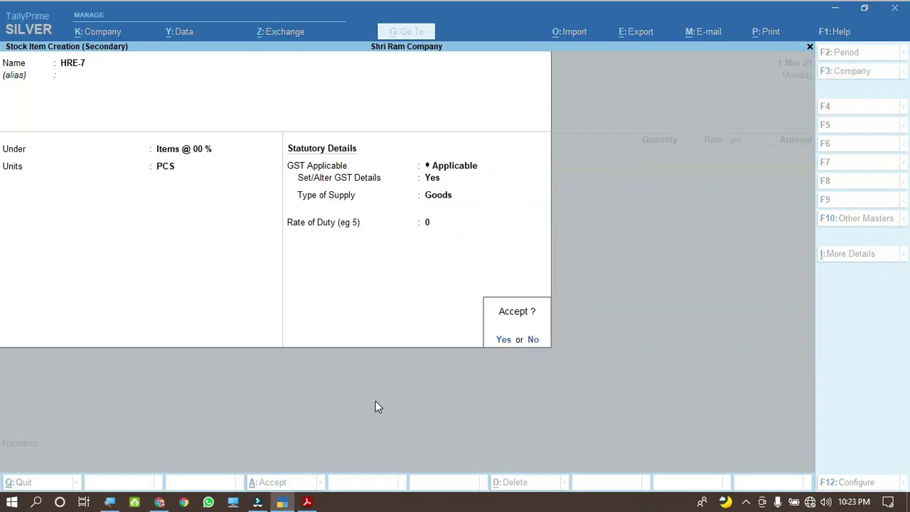
{"action": "key", "text": "Return"}
Step: Complete the HRE-7 line with 10 PCS at a rate of 1640 copied from the PDF invoice
{"action": "left_click", "coordinate": [306, 503]}
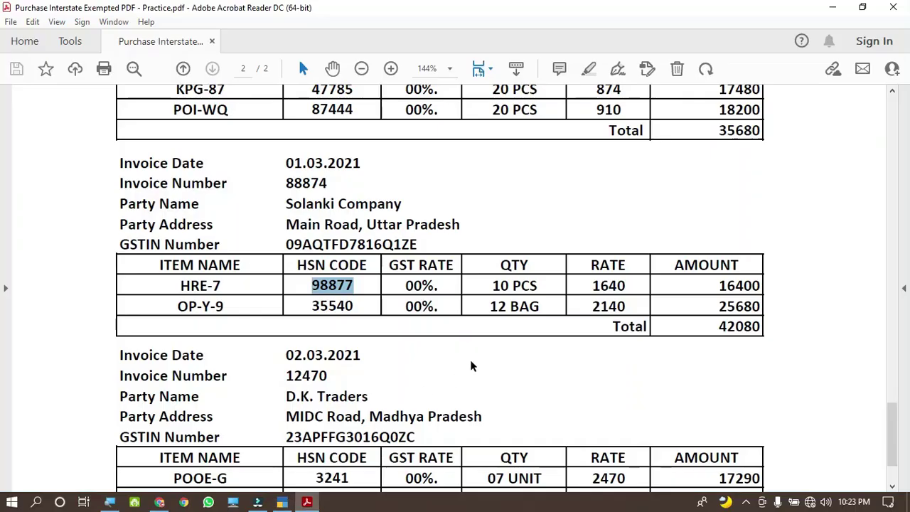
{"action": "left_click_drag", "start_coordinate": [590, 285], "coordinate": [631, 286]}
{"action": "key", "text": "ctrl+c"}
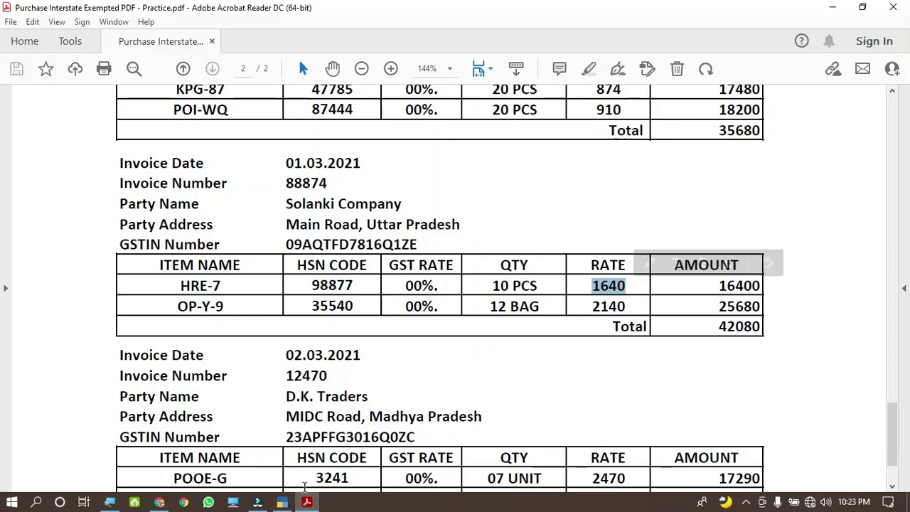
{"action": "left_click", "coordinate": [283, 502]}
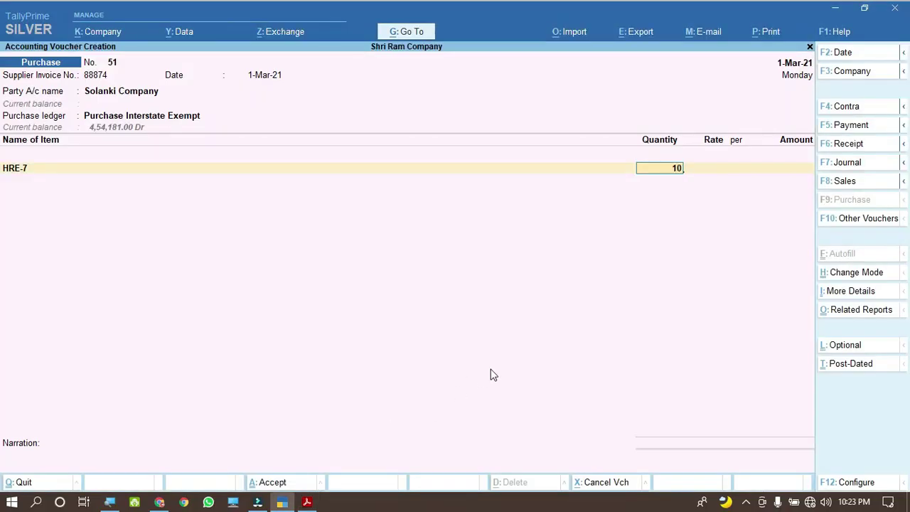
{"action": "key", "text": "Return"}
{"action": "key", "text": "ctrl+v"}
{"action": "key", "text": "Return"}
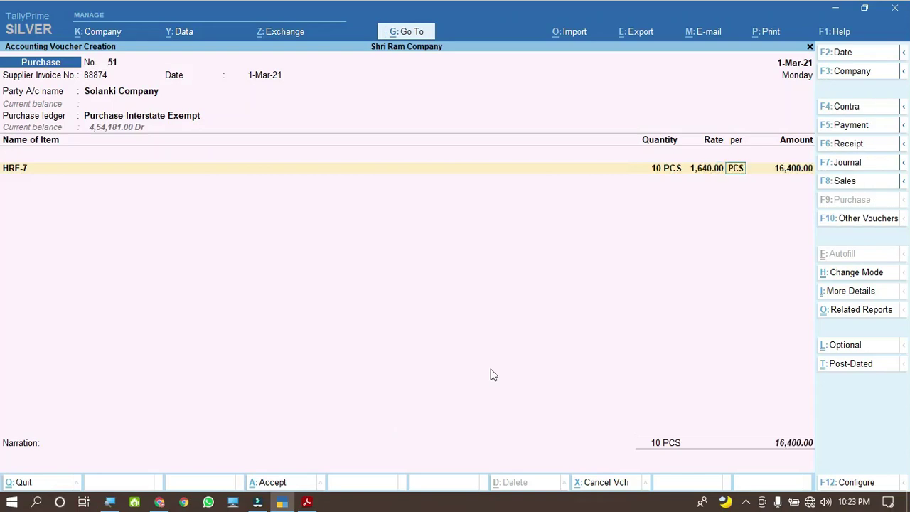
{"action": "key", "text": "Return"}
{"action": "key", "text": "Return"}
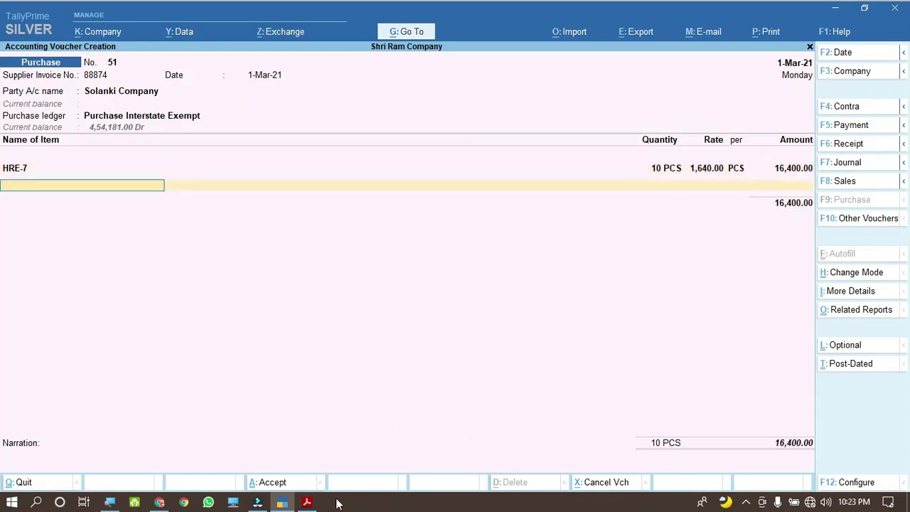
Step: Copy the item name OP-Y-9 from the PDF and create a stock item with that name in TallyPrime, without an alias
{"action": "left_click", "coordinate": [306, 502]}
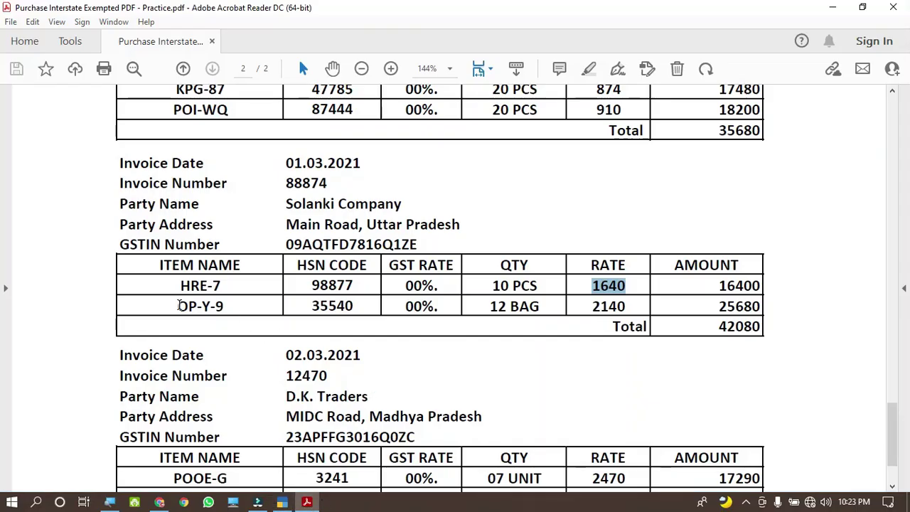
{"action": "left_click_drag", "start_coordinate": [179, 306], "coordinate": [230, 306]}
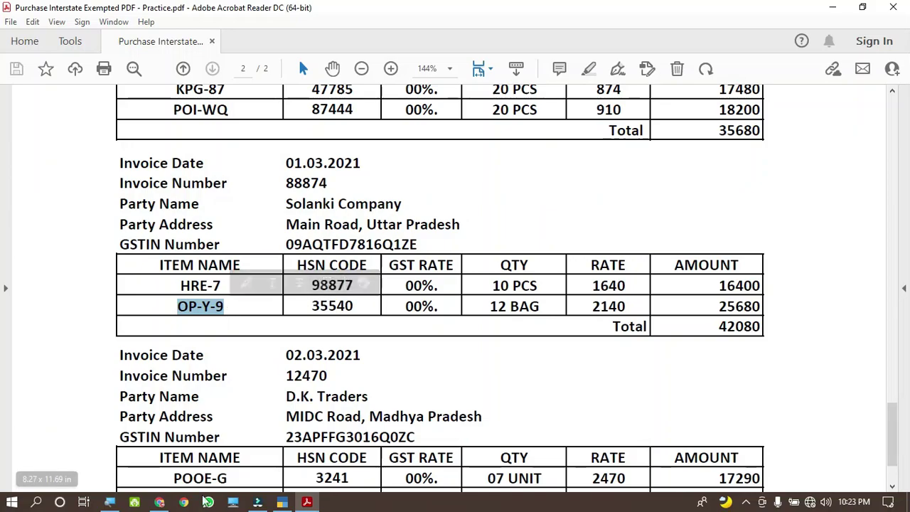
{"action": "key", "text": "alt+Tab"}
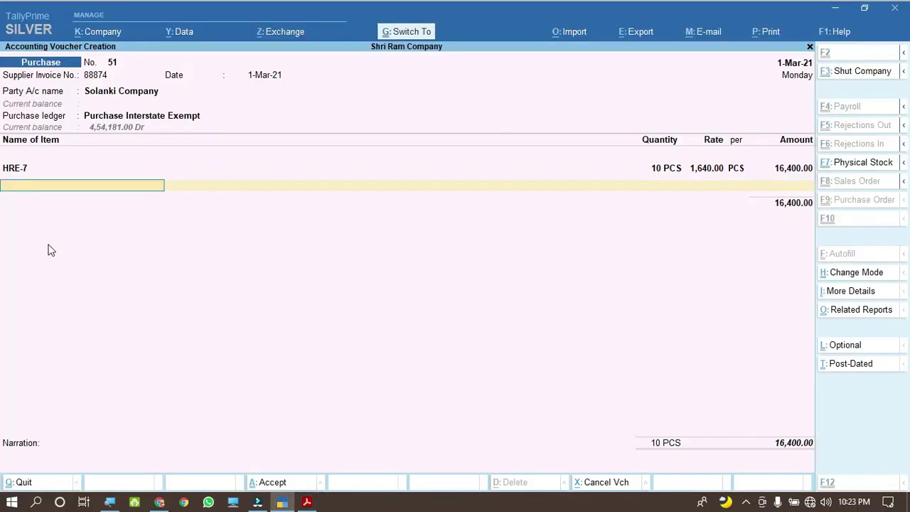
{"action": "key", "text": "ctrl+alt+v"}
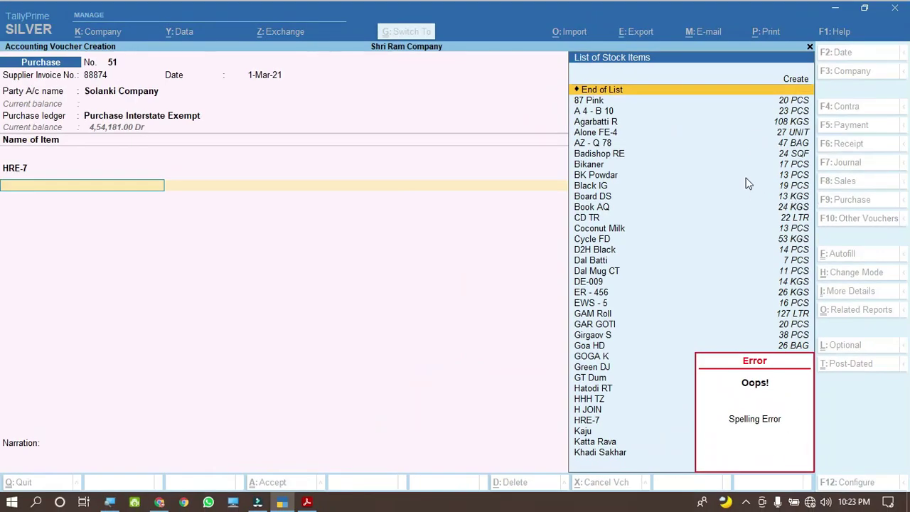
{"action": "key", "text": "alt+c"}
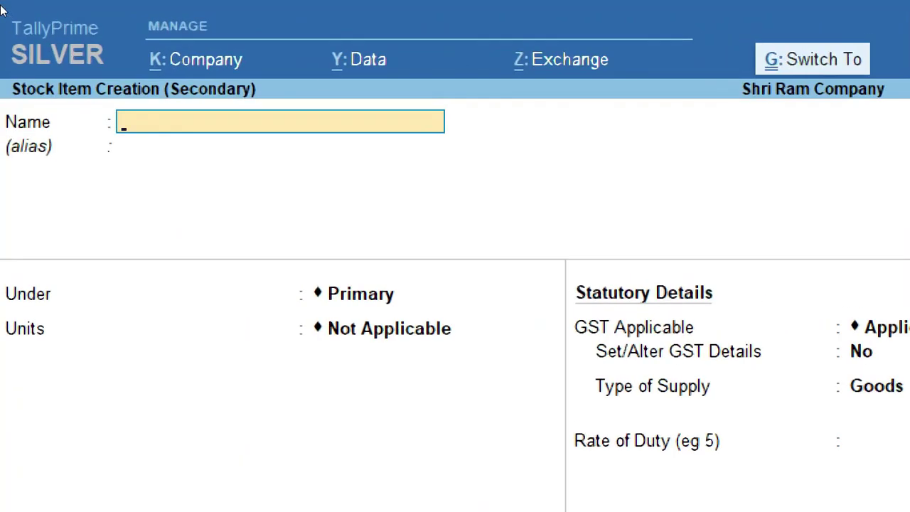
{"action": "type", "text": "OP-Y-9"}
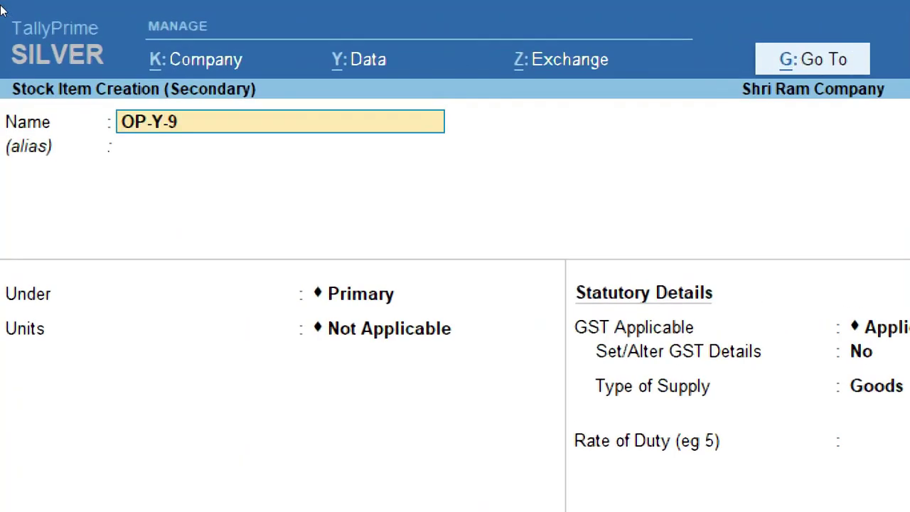
{"action": "key", "text": "Return"}
{"action": "key", "text": "Return"}
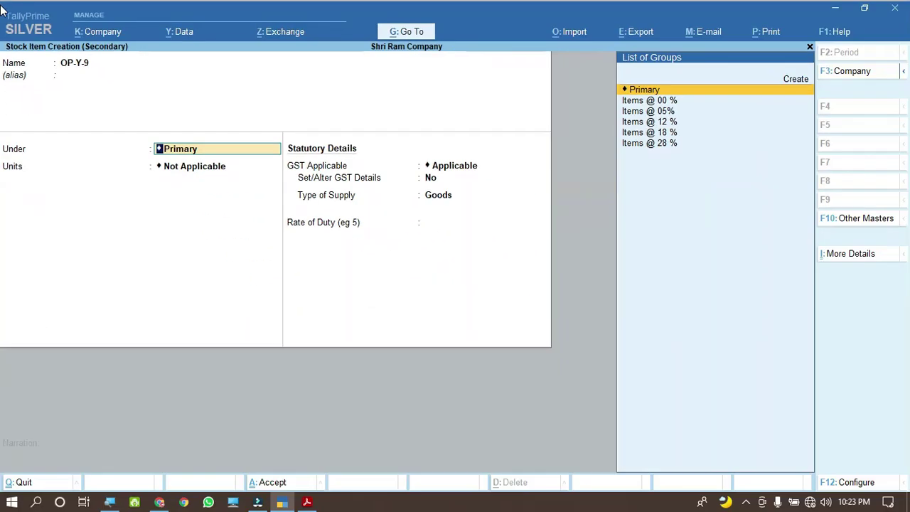
Step: Place OP-Y-9 under Items @ 00 % and set its unit to BAG, checked against the PDF
{"action": "key", "text": "Down"}
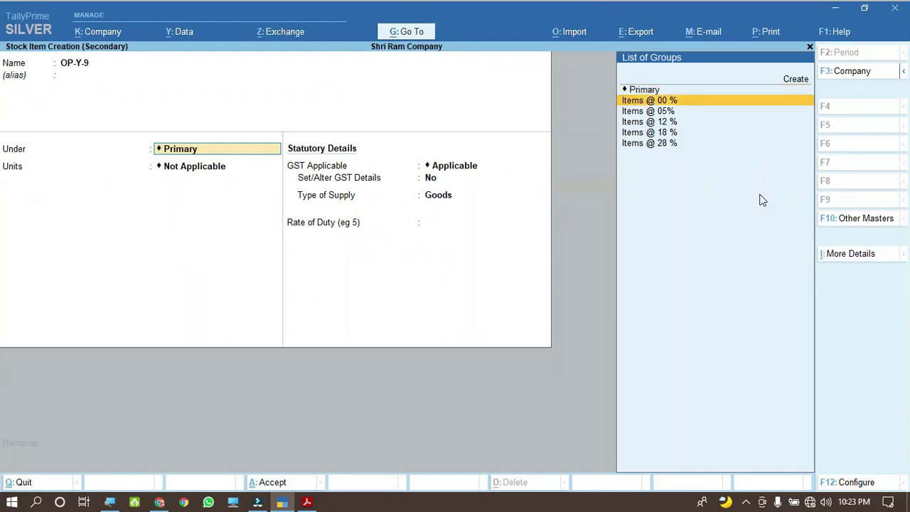
{"action": "key", "text": "Return"}
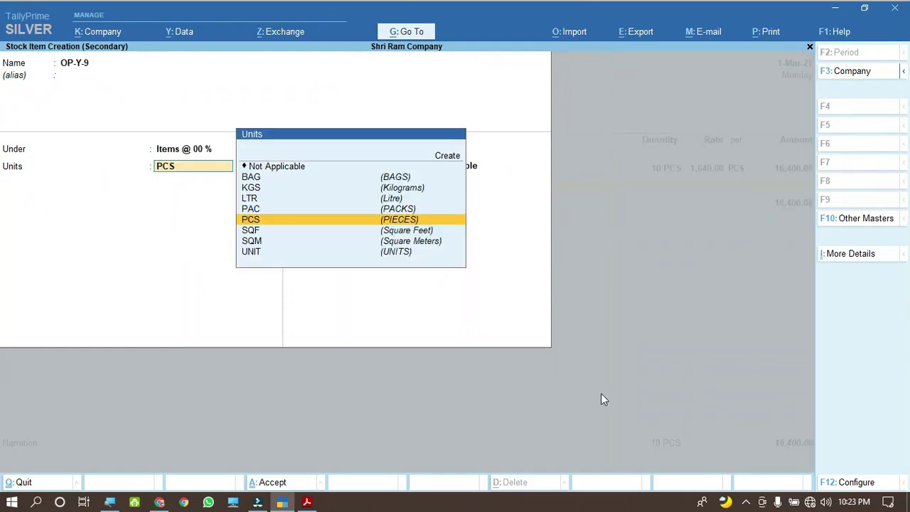
{"action": "left_click", "coordinate": [307, 503]}
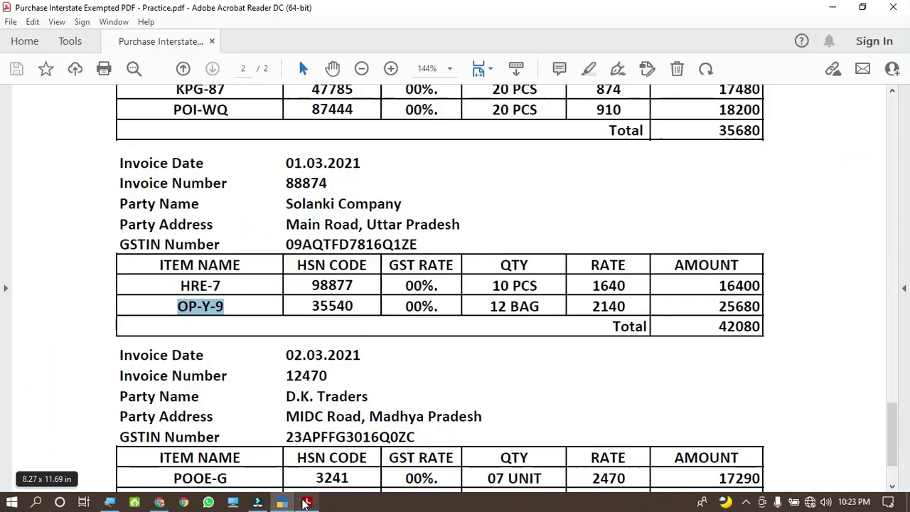
{"action": "double_click", "coordinate": [526, 307]}
{"action": "key", "text": "alt+Tab"}
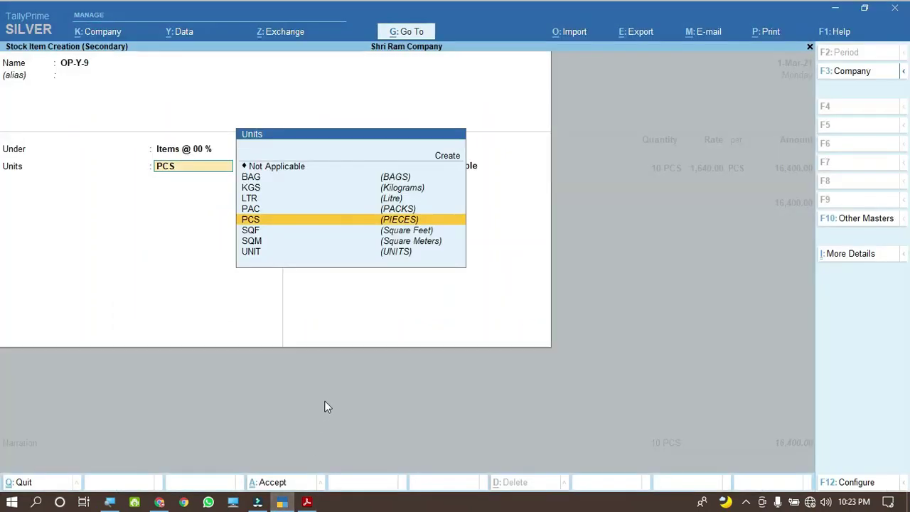
{"action": "key", "text": "Up"}
{"action": "key", "text": "Up"}
{"action": "key", "text": "Up"}
{"action": "key", "text": "Up"}
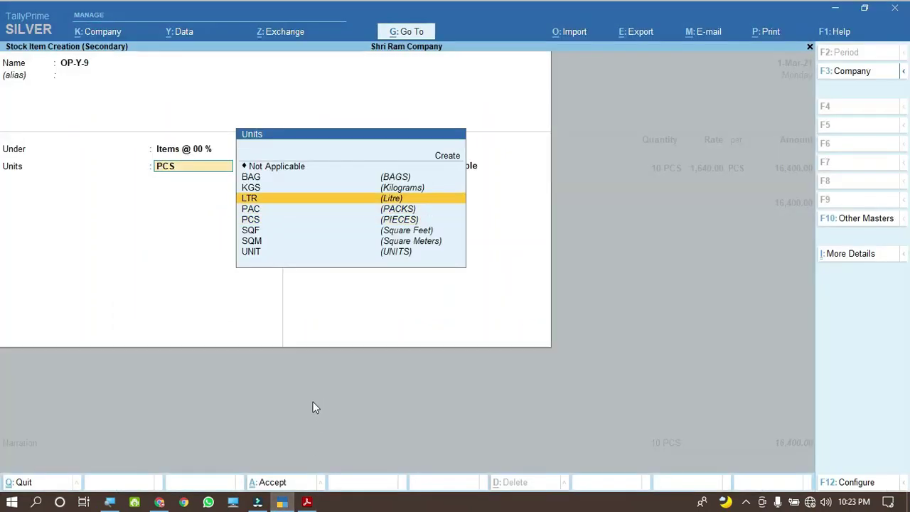
{"action": "key", "text": "Return"}
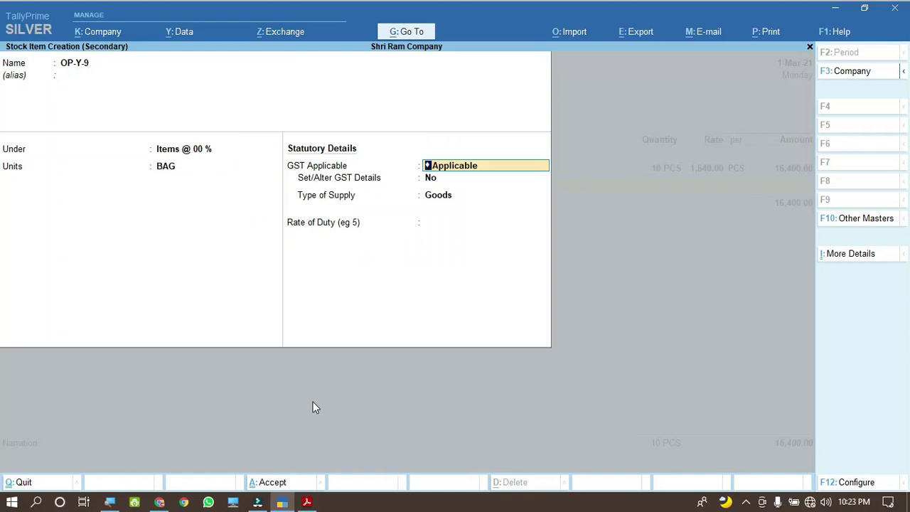
Step: Keep GST Applicable for OP-Y-9, enable GST details, leave the description blank, and enter HSN/SAC 35540 from the PDF with calculation type On Value
{"action": "key", "text": "Return"}
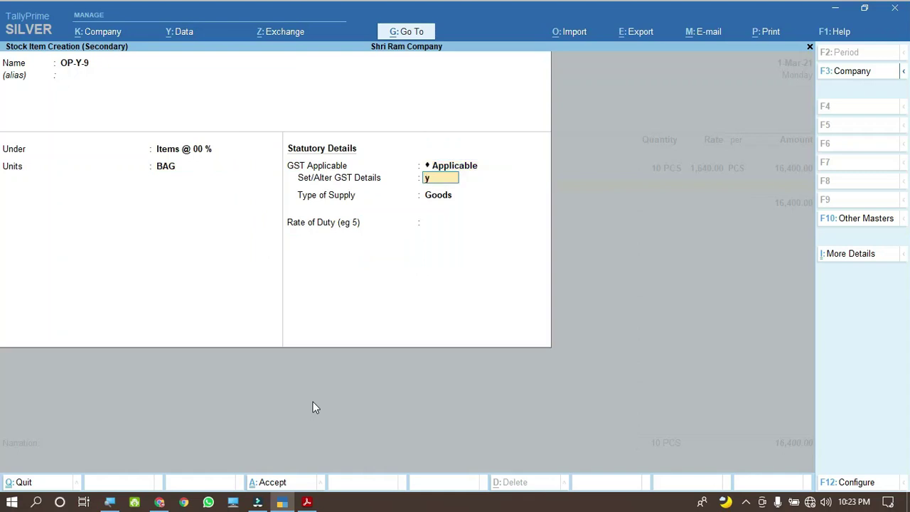
{"action": "key", "text": "Return"}
{"action": "key", "text": "Return"}
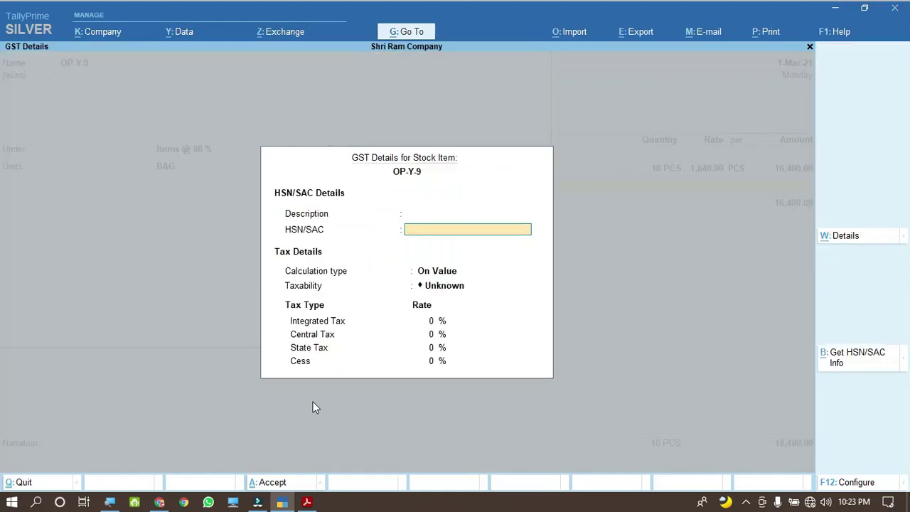
{"action": "left_click", "coordinate": [307, 502]}
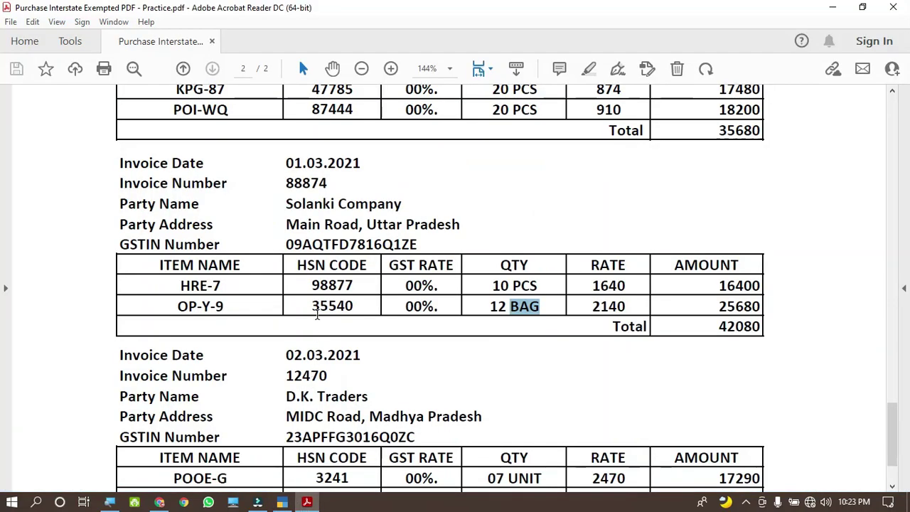
{"action": "left_click_drag", "start_coordinate": [313, 306], "coordinate": [353, 307]}
{"action": "key", "text": "ctrl+c"}
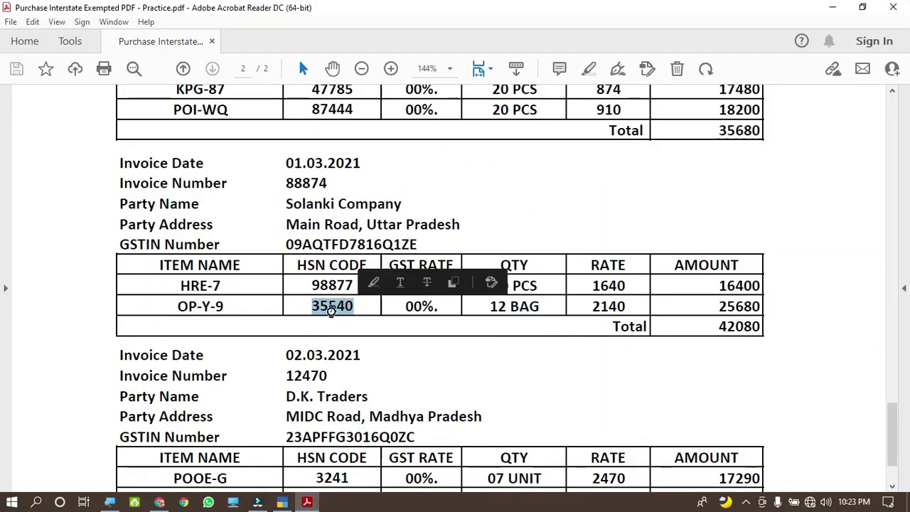
{"action": "left_click", "coordinate": [288, 503]}
{"action": "key", "text": "ctrl+v"}
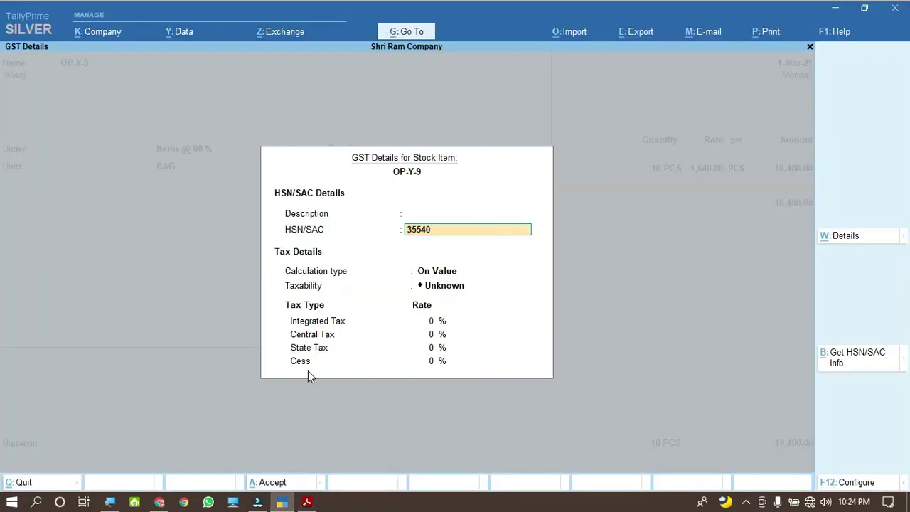
{"action": "key", "text": "Return"}
{"action": "key", "text": "Return"}
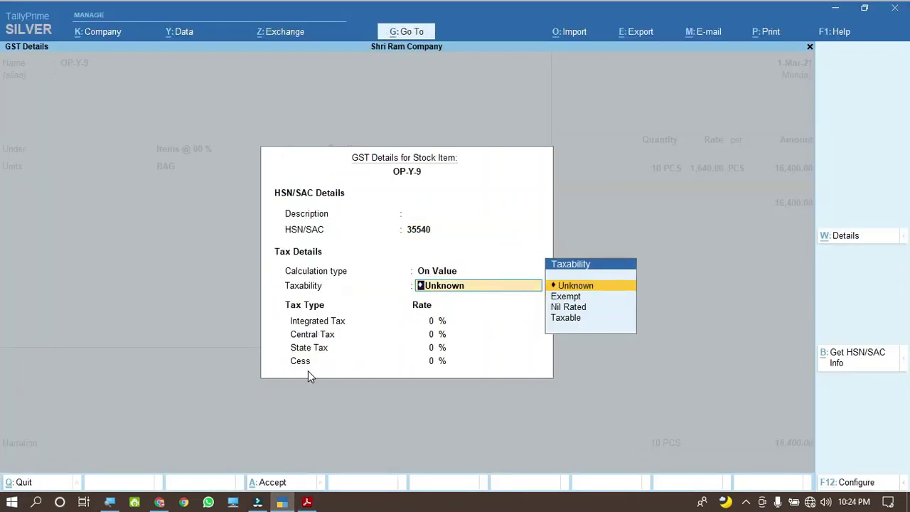
Step: Finish the GST details for OP-Y-9, keep the supply type Goods, and save the stock item
{"action": "key", "text": "Return"}
{"action": "key", "text": "Return"}
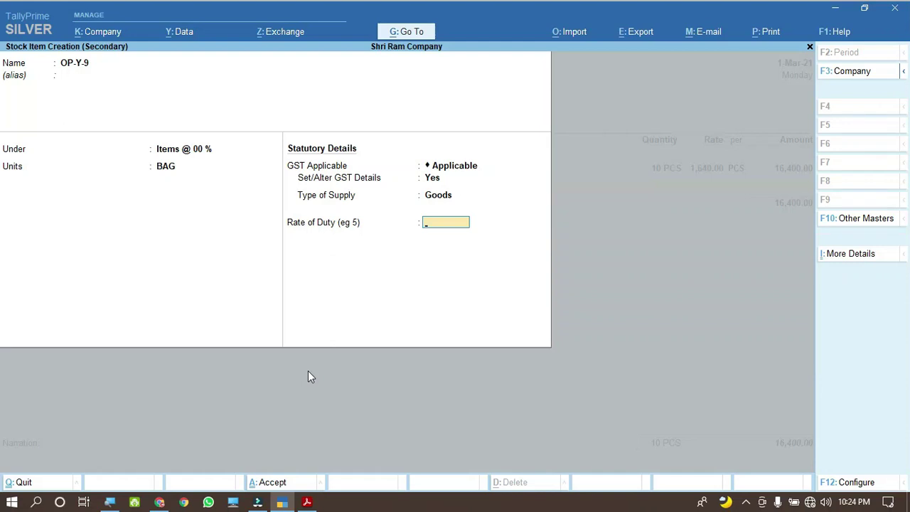
{"action": "key", "text": "BackSpace"}
{"action": "key", "text": "Return"}
{"action": "key", "text": "Return"}
{"action": "key", "text": "Return"}
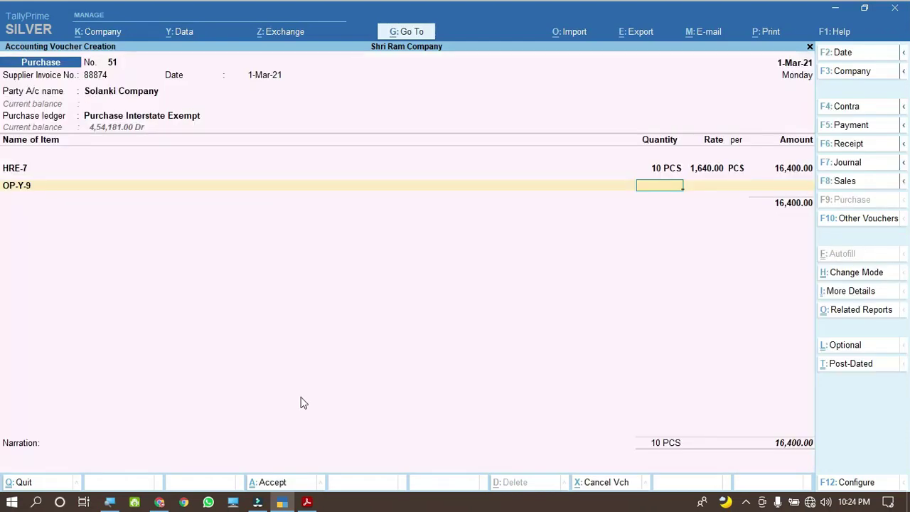
Step: Enter 12 BAG of OP-Y-9 at the PDF invoice's rate of 2140 and end the item list
{"action": "left_click", "coordinate": [308, 502]}
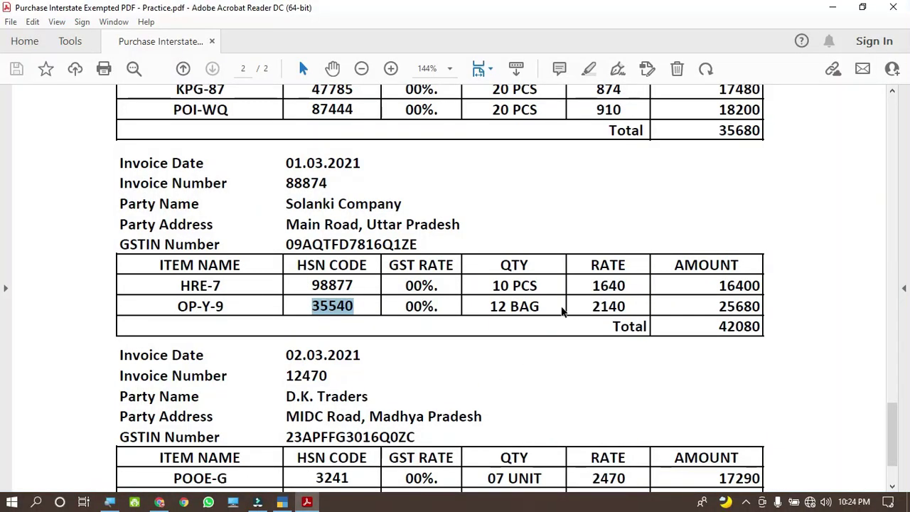
{"action": "left_click_drag", "start_coordinate": [587, 306], "coordinate": [635, 306]}
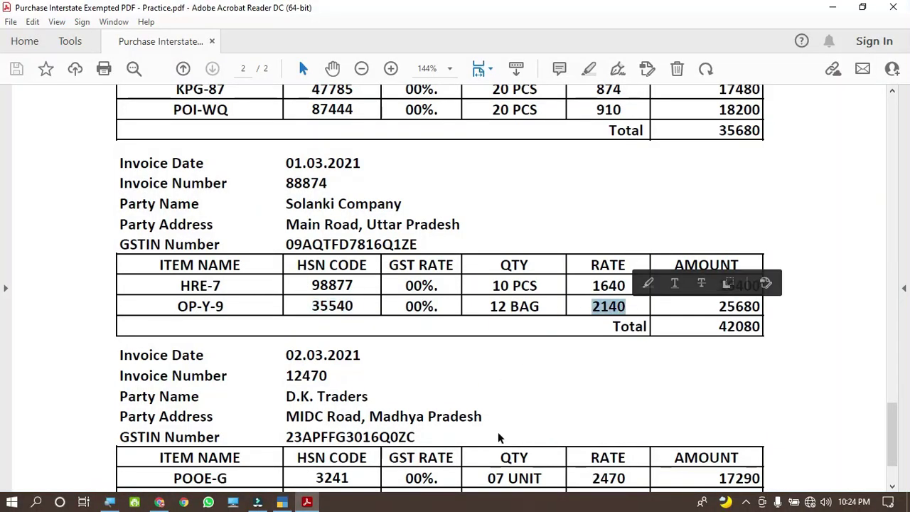
{"action": "left_click", "coordinate": [283, 502]}
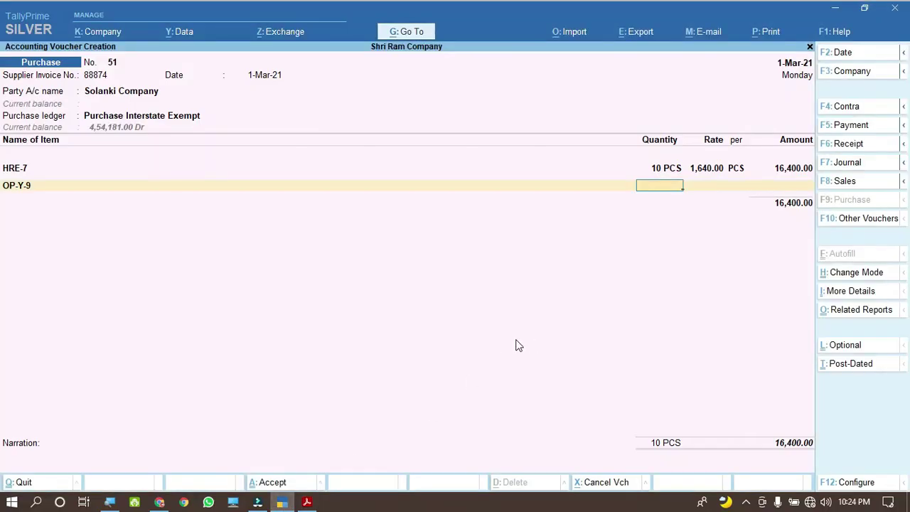
{"action": "key", "text": "Return"}
{"action": "type", "text": "2140"}
{"action": "key", "text": "Return"}
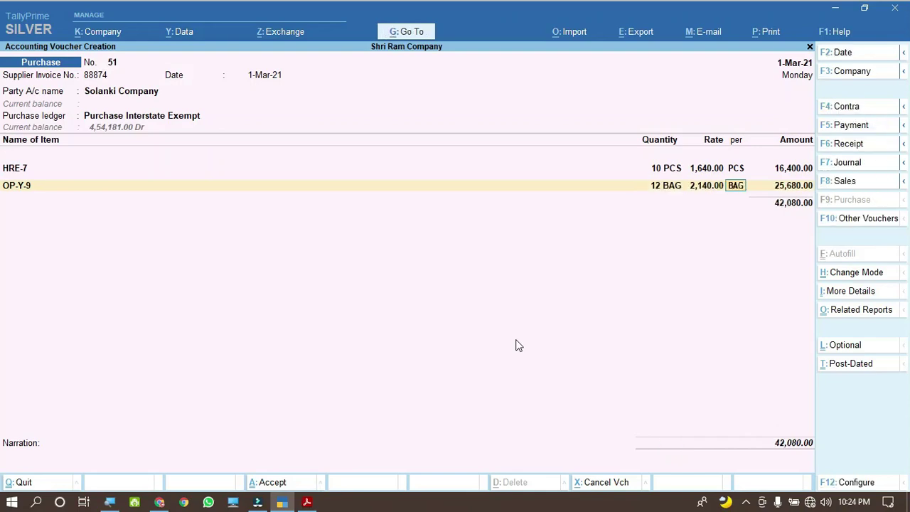
{"action": "key", "text": "Return"}
{"action": "key", "text": "Return"}
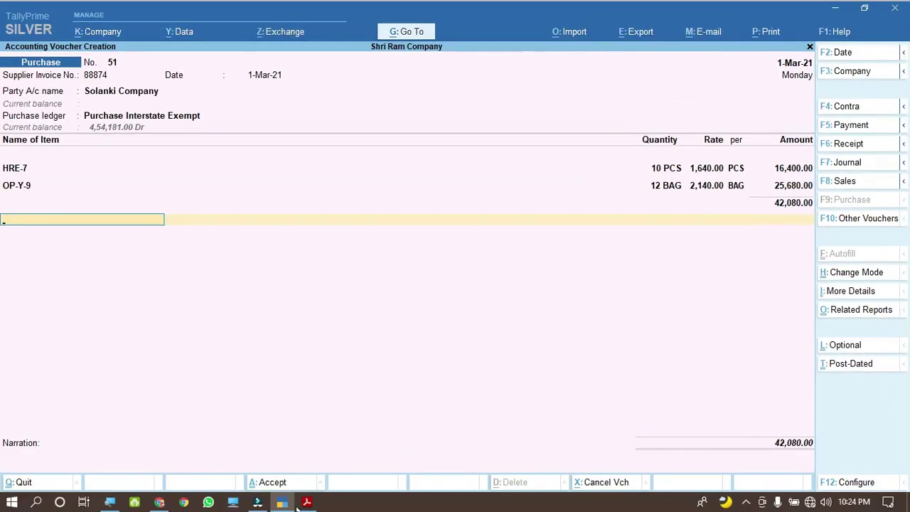
Step: Check the Solanki Company invoice in the PDF and save its purchase voucher in TallyPrime
{"action": "left_click", "coordinate": [308, 502]}
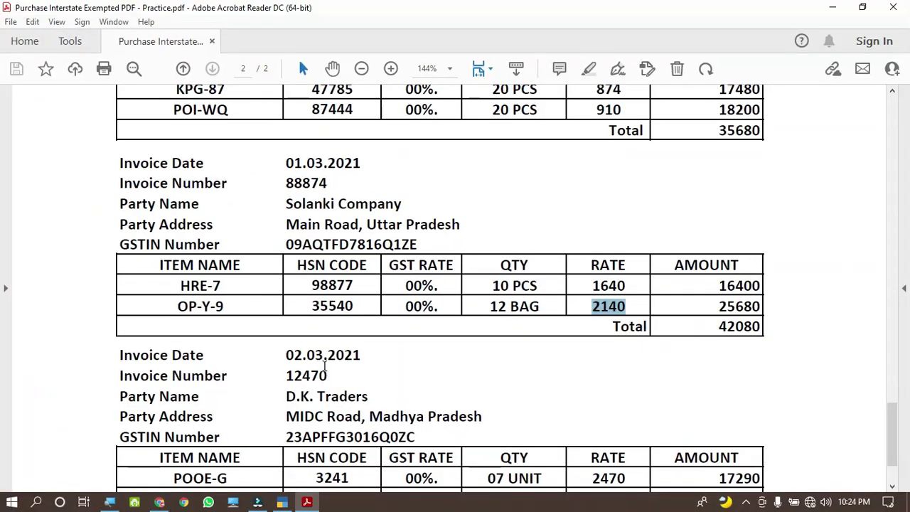
{"action": "scroll", "coordinate": [325, 367], "scroll_direction": "down", "scroll_amount": 3}
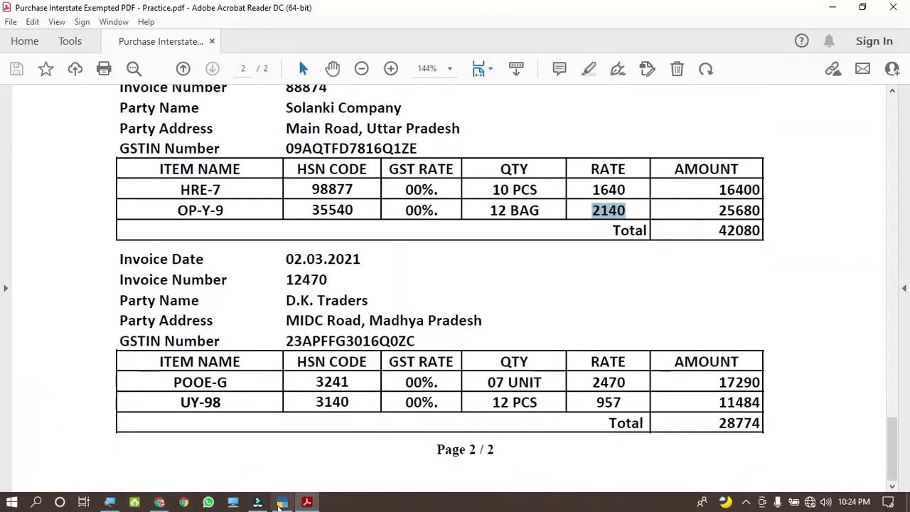
{"action": "left_click", "coordinate": [281, 503]}
{"action": "key", "text": "ctrl+a"}
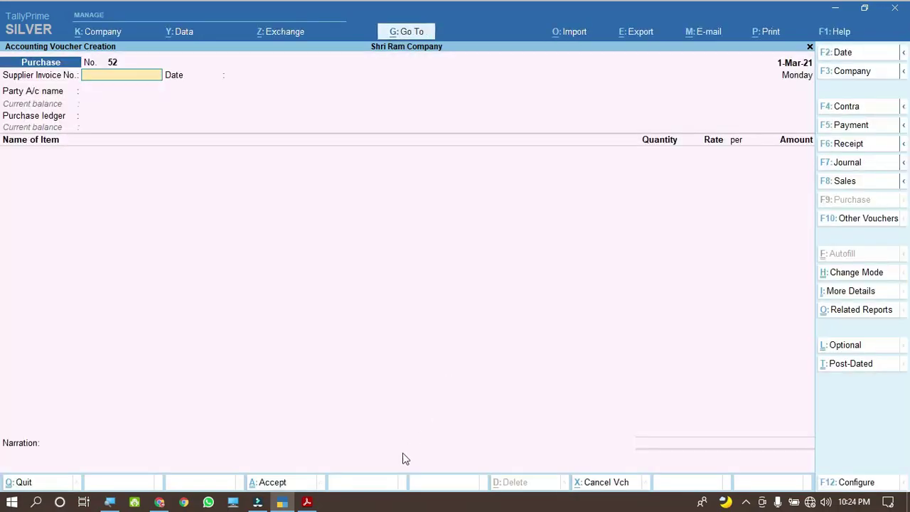
Step: Check the D.K. Traders invoice date and number in the PDF and set the TallyPrime voucher date to 2-3-2021
{"action": "left_click", "coordinate": [306, 502]}
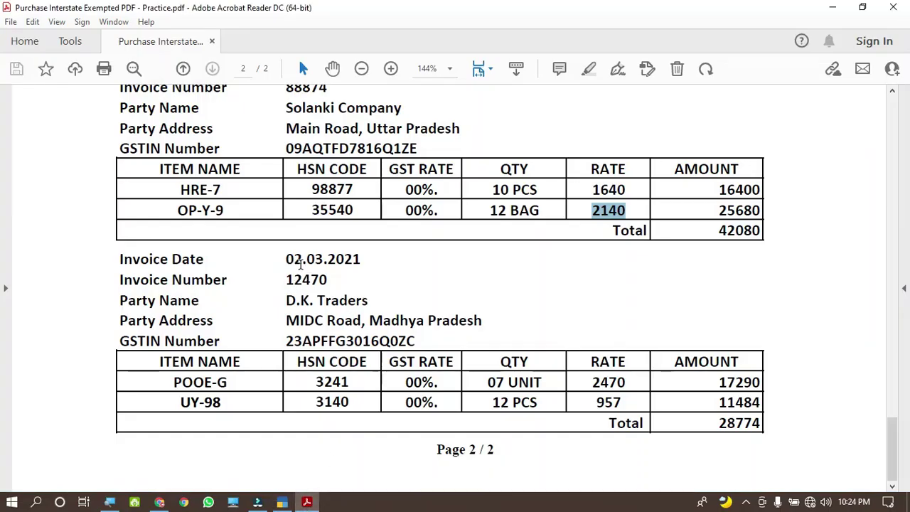
{"action": "left_click_drag", "start_coordinate": [285, 259], "coordinate": [355, 260]}
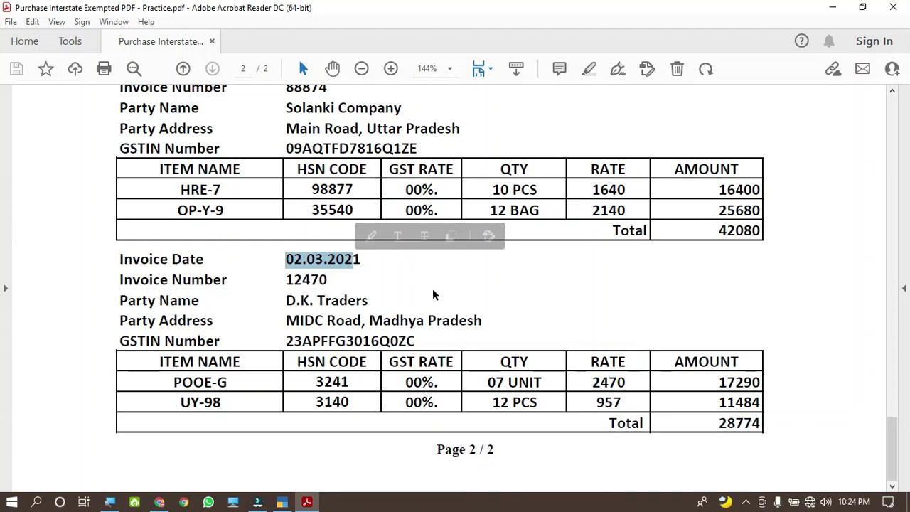
{"action": "left_click_drag", "start_coordinate": [285, 278], "coordinate": [328, 280]}
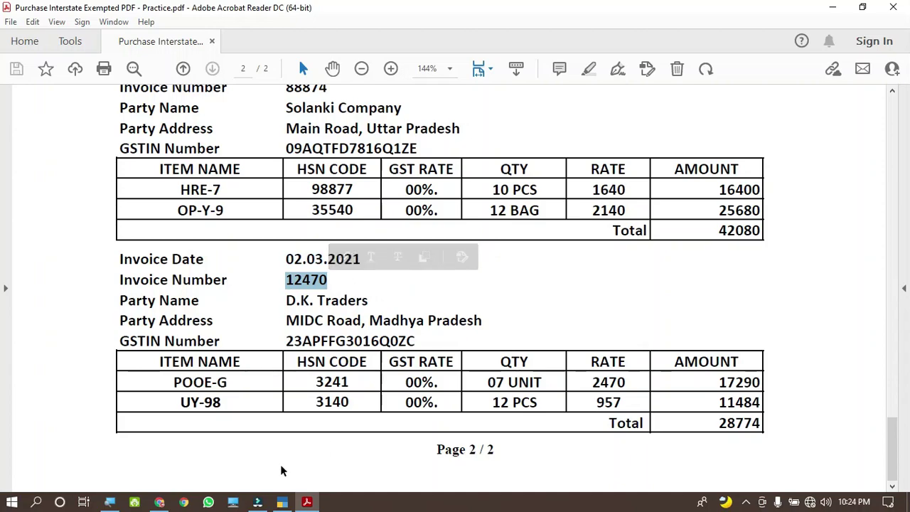
{"action": "left_click", "coordinate": [283, 503]}
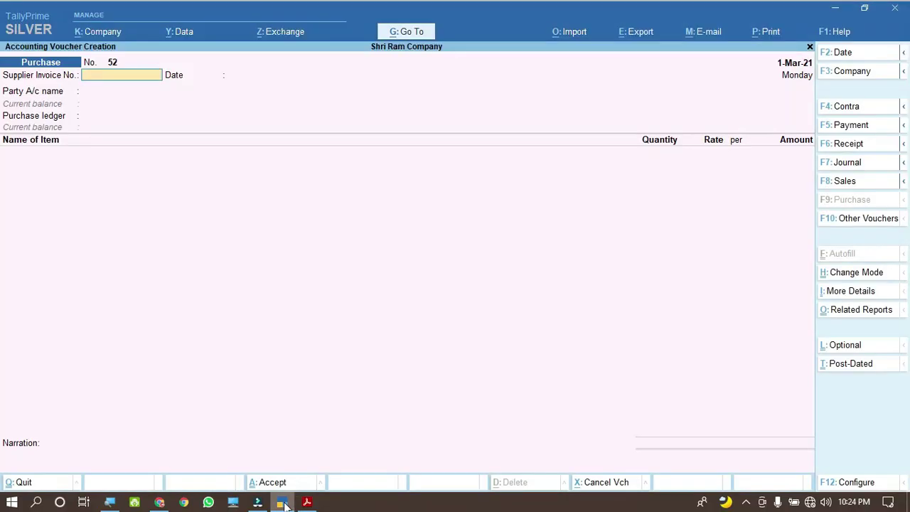
{"action": "key", "text": "F2"}
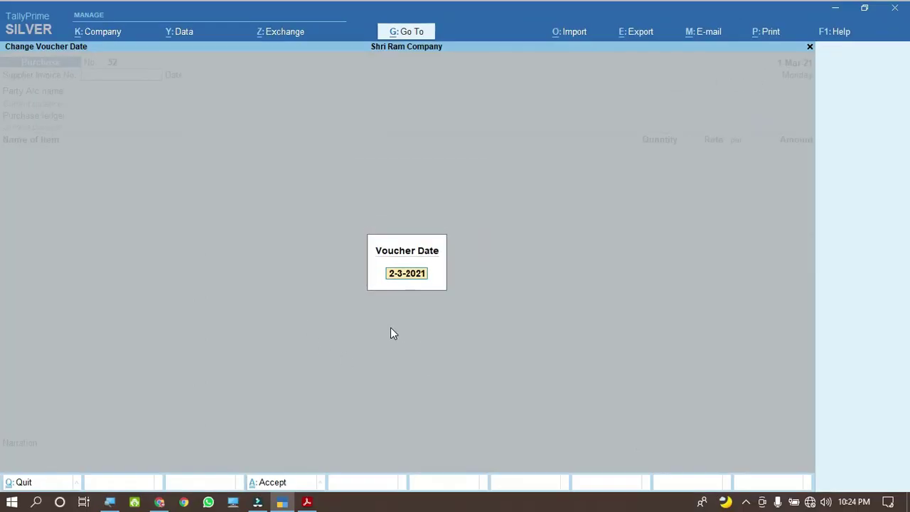
{"action": "key", "text": "Return"}
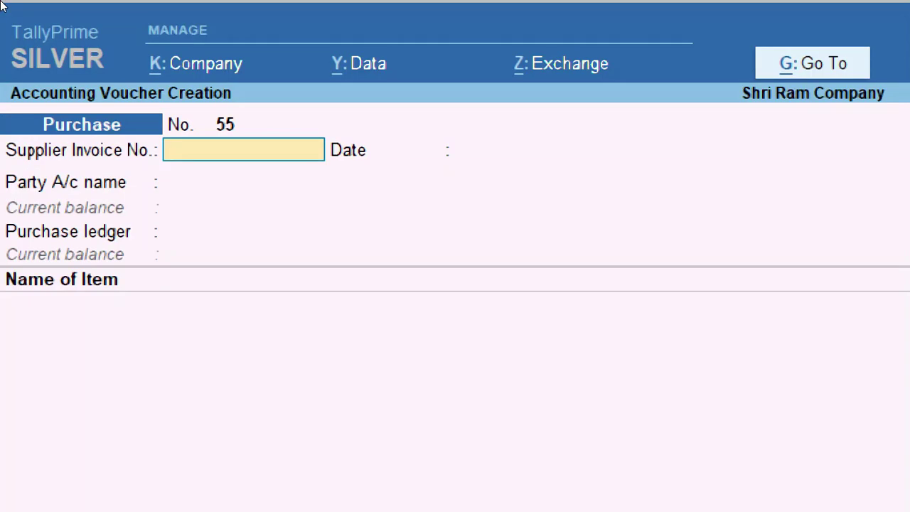
Step: Enter supplier invoice number 12470 and keep its date as 2-Mar-21
{"action": "type", "text": "12470"}
{"action": "key", "text": "Return"}
{"action": "key", "text": "Return"}
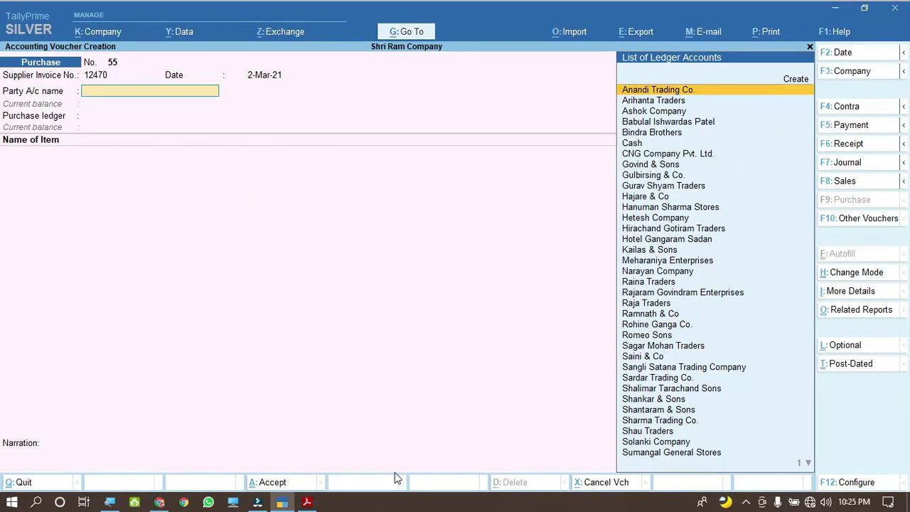
Step: Copy the party name D.K. Traders from the PDF and start creating a ledger from the voucher's party field in TallyPrime
{"action": "left_click", "coordinate": [307, 502]}
{"action": "left_click_drag", "start_coordinate": [281, 296], "coordinate": [384, 300]}
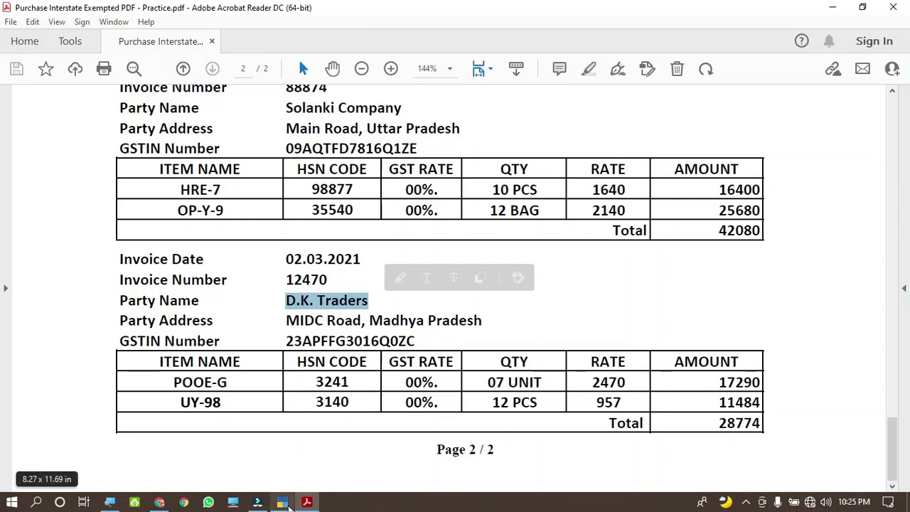
{"action": "mouse_move", "coordinate": [289, 507]}
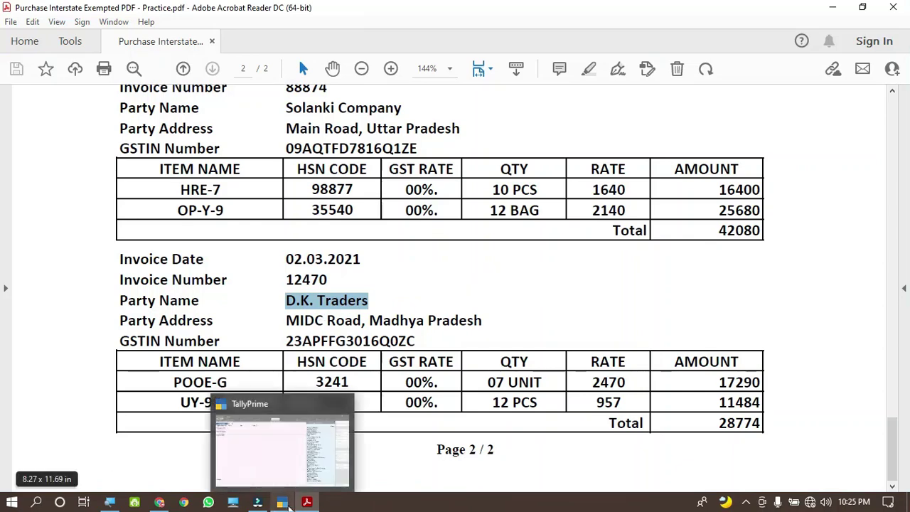
{"action": "left_click", "coordinate": [289, 506]}
{"action": "key", "text": "ctrl+alt+v"}
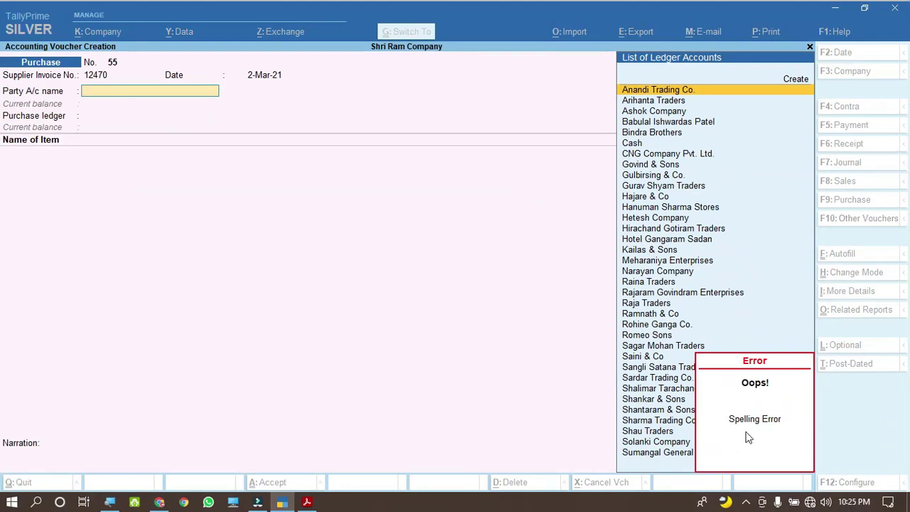
{"action": "key", "text": "alt+c"}
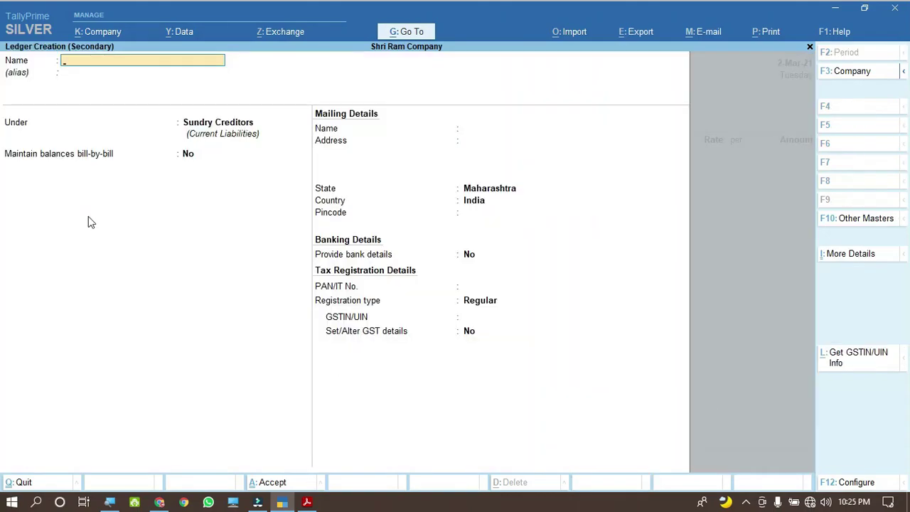
Step: Name the ledger D.K. Traders, keeping the group Sundry Creditors, bill-by-bill balances No and the same mailing name
{"action": "key", "text": "ctrl+alt+v"}
{"action": "key", "text": "Return"}
{"action": "key", "text": "Return"}
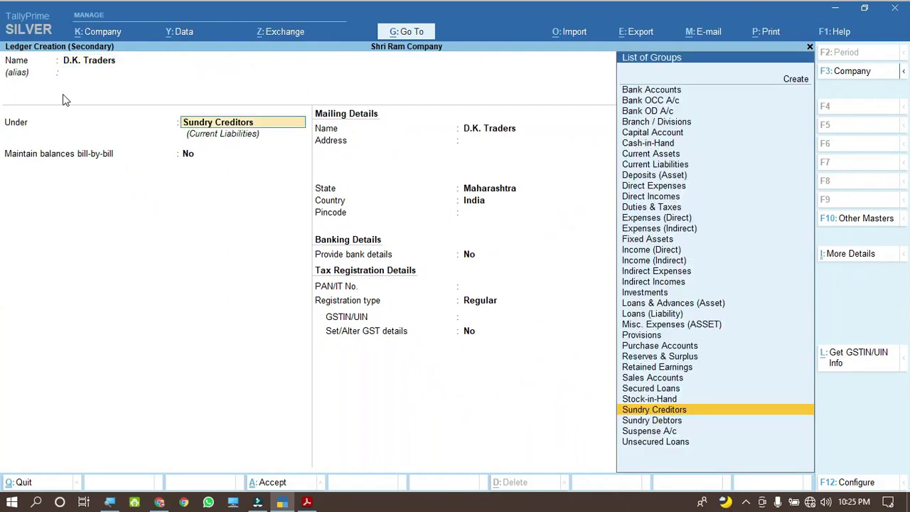
{"action": "key", "text": "Return"}
{"action": "key", "text": "Return"}
{"action": "key", "text": "Return"}
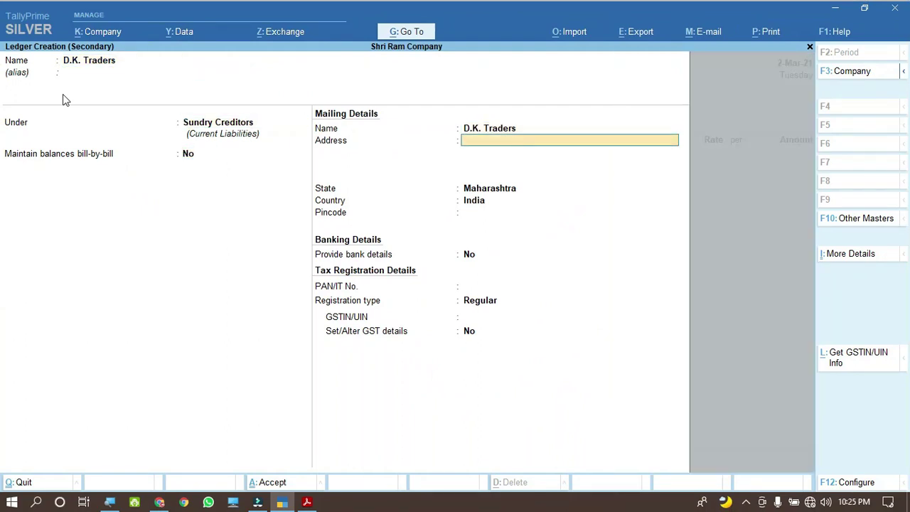
Step: Copy the D.K. Traders party address from the PDF into the ledger's mailing address in TallyPrime
{"action": "left_click", "coordinate": [307, 502]}
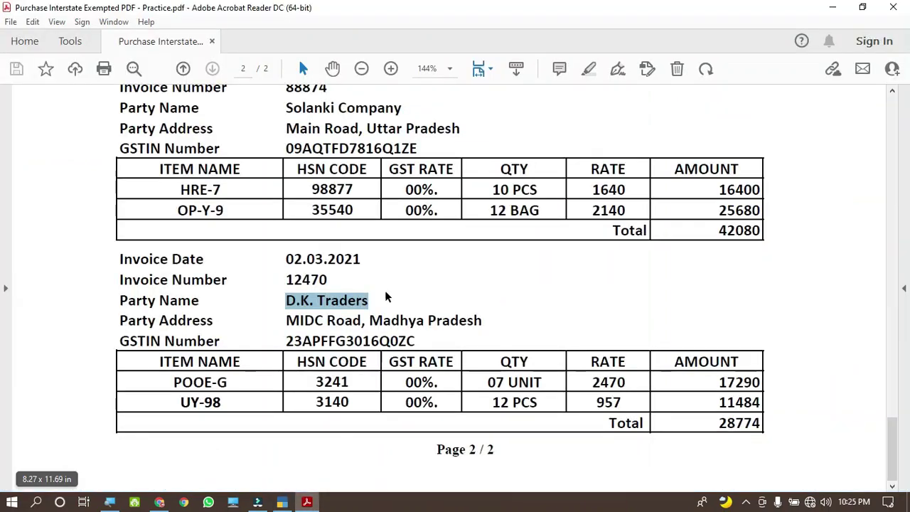
{"action": "left_click_drag", "start_coordinate": [285, 320], "coordinate": [464, 330]}
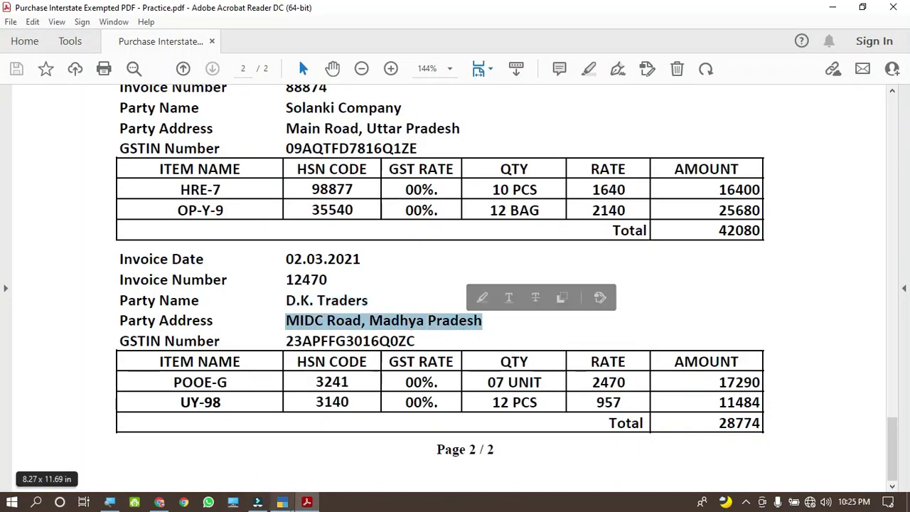
{"action": "left_click", "coordinate": [282, 502]}
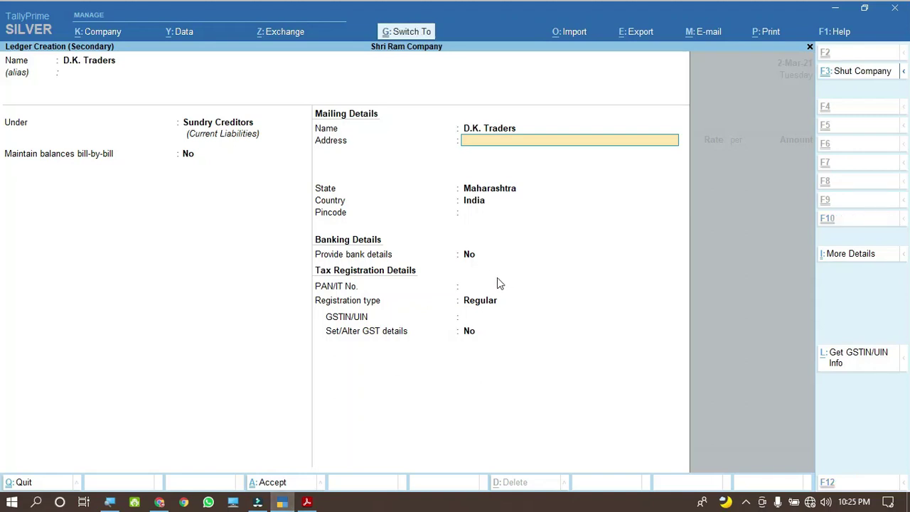
{"action": "key", "text": "ctrl+alt+v"}
{"action": "key", "text": "Return"}
{"action": "key", "text": "Return"}
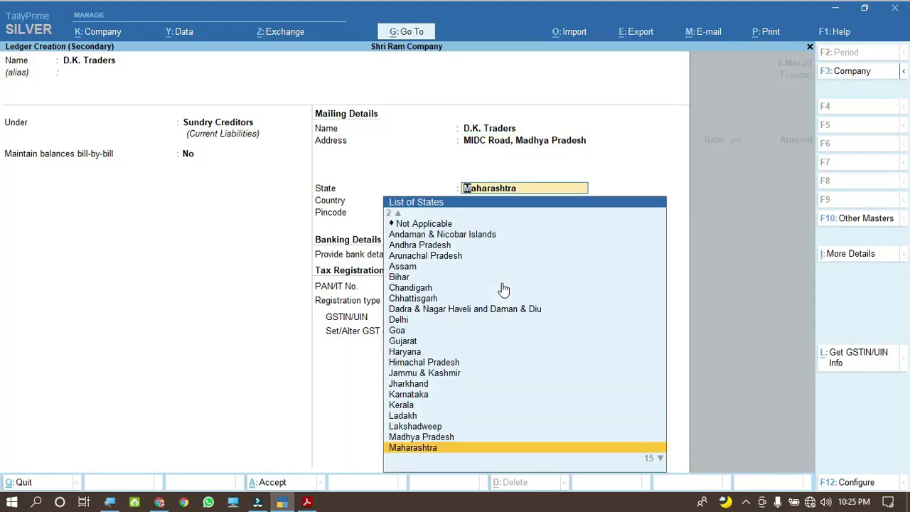
Step: Set the ledger's state to Madhya Pradesh, keeping the country India and the pincode blank
{"action": "type", "text": "Ma"}
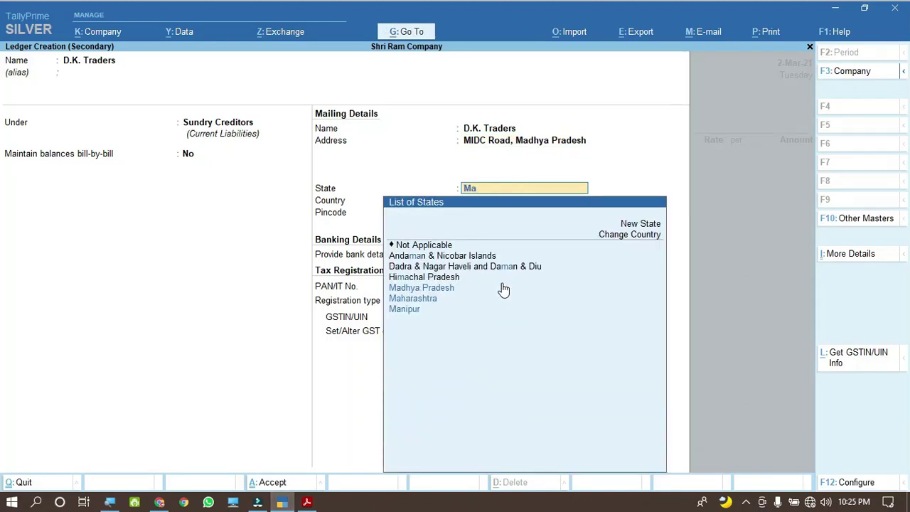
{"action": "key", "text": "Down"}
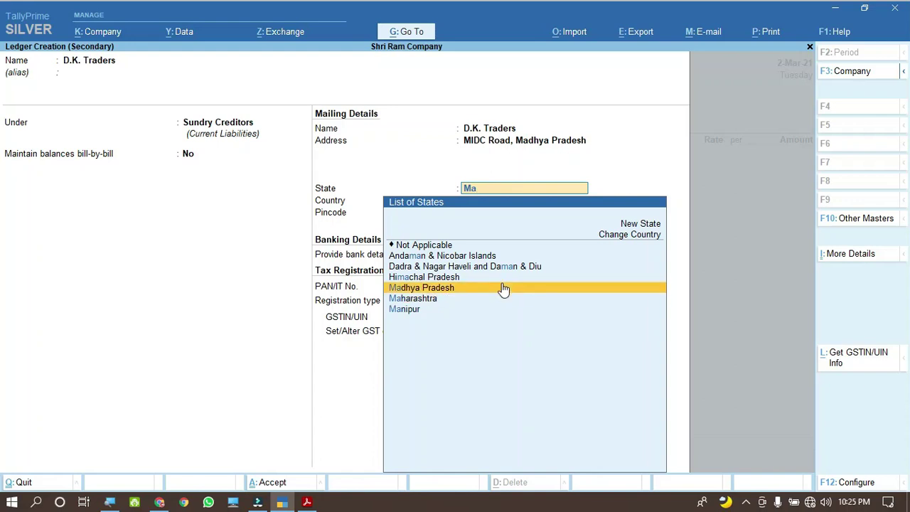
{"action": "left_click", "coordinate": [502, 288]}
{"action": "key", "text": "Return"}
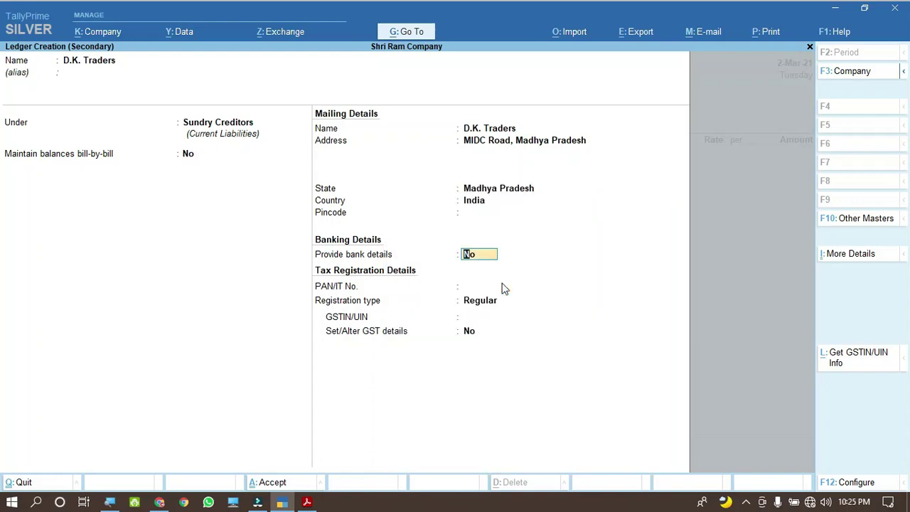
Step: Keep bank details No and registration type Regular, leave PAN and GSTIN blank, and save the D.K. Traders ledger
{"action": "key", "text": "Return"}
{"action": "key", "text": "Return"}
{"action": "key", "text": "Return"}
{"action": "key", "text": "Return"}
{"action": "key", "text": "Return"}
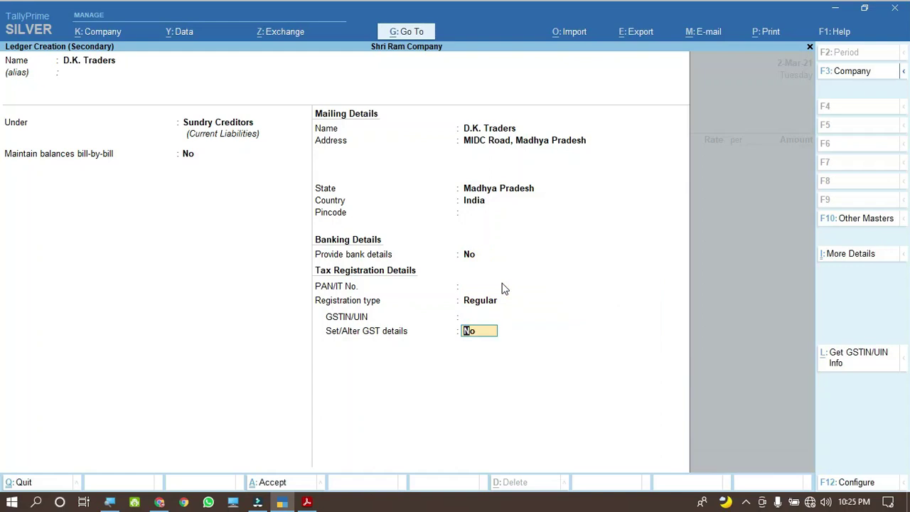
{"action": "key", "text": "Return"}
{"action": "key", "text": "Return"}
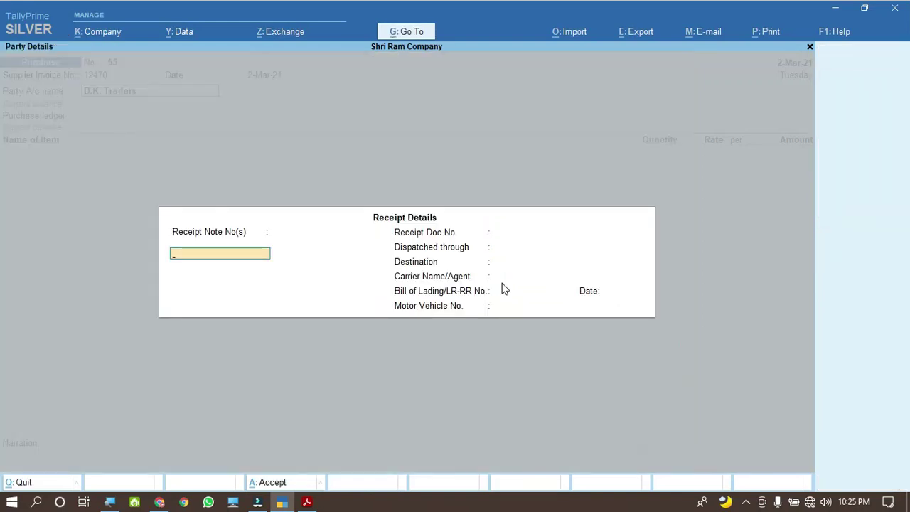
Step: Accept the receipt and party details unchanged and choose Purchase Interstate Exempt as the purchase ledger
{"action": "key", "text": "ctrl+a"}
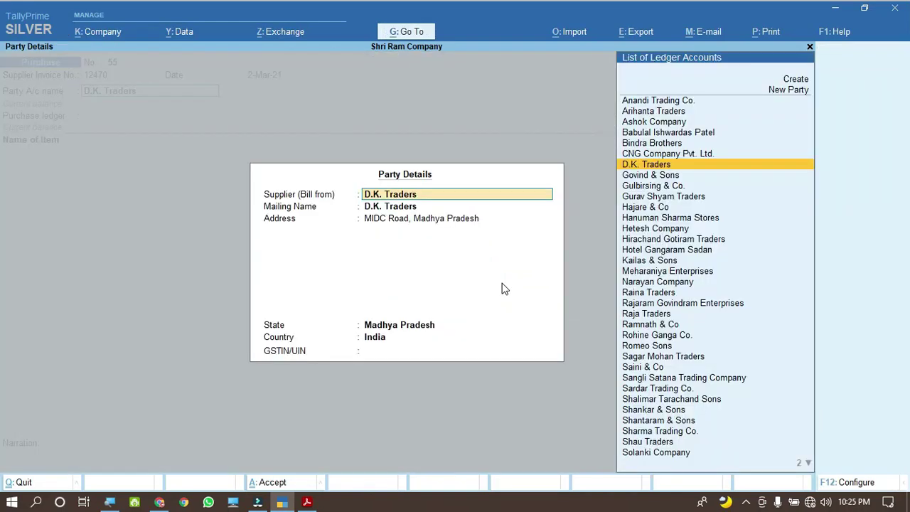
{"action": "key", "text": "ctrl+a"}
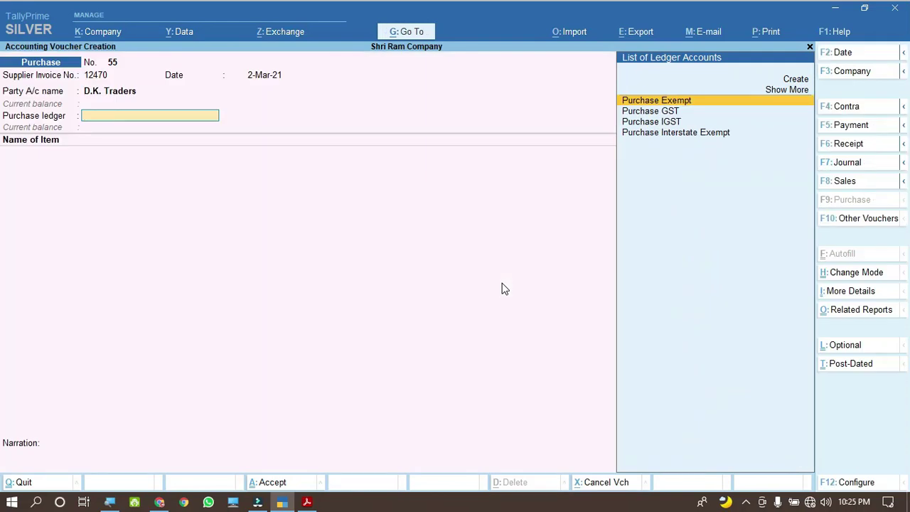
{"action": "key", "text": "Down"}
{"action": "key", "text": "Down"}
{"action": "key", "text": "Down"}
{"action": "key", "text": "Return"}
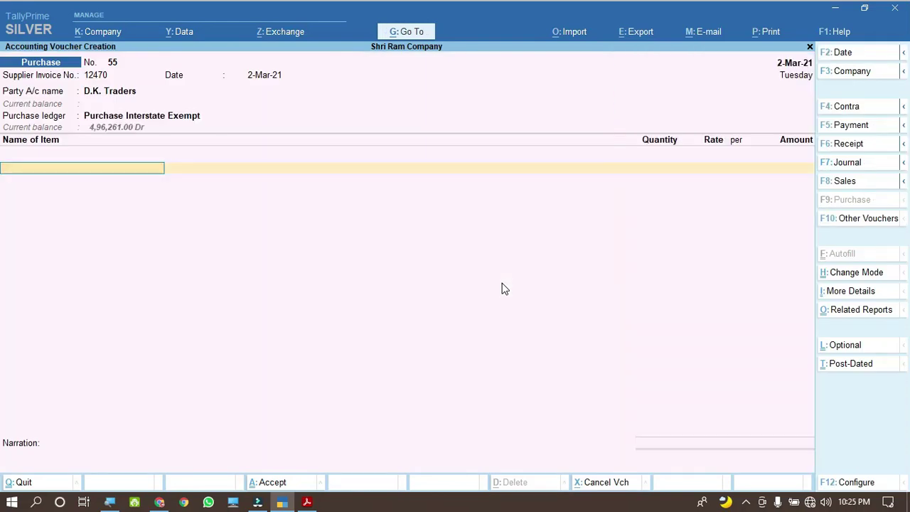
Step: Copy the item name POOE-G from the PDF invoice and start a new stock item with that name in TallyPrime
{"action": "left_click", "coordinate": [307, 502]}
{"action": "left_click_drag", "start_coordinate": [170, 382], "coordinate": [237, 382]}
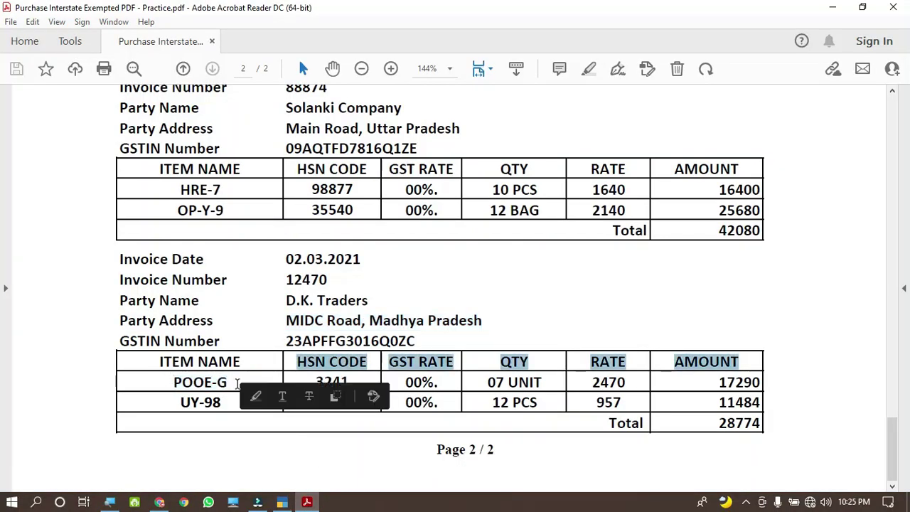
{"action": "left_click", "coordinate": [226, 384]}
{"action": "left_click_drag", "start_coordinate": [172, 382], "coordinate": [227, 384]}
{"action": "key", "text": "ctrl+c"}
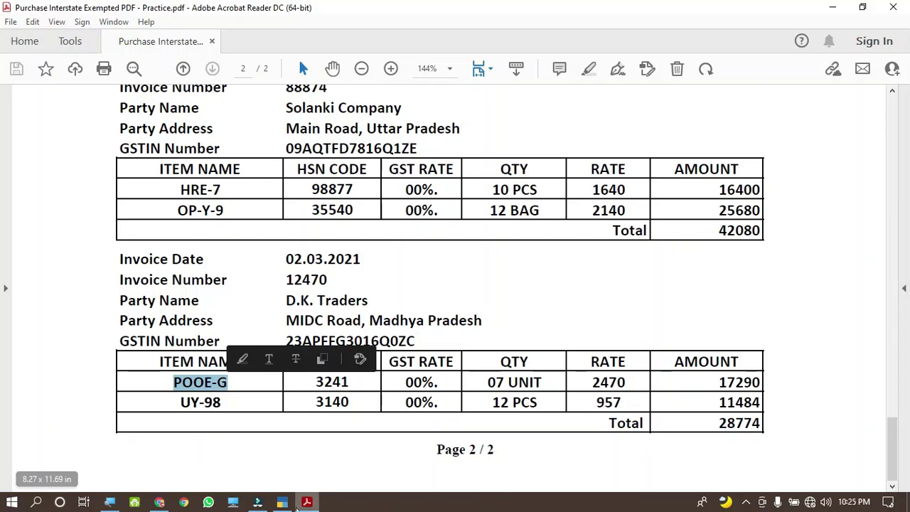
{"action": "left_click", "coordinate": [284, 504]}
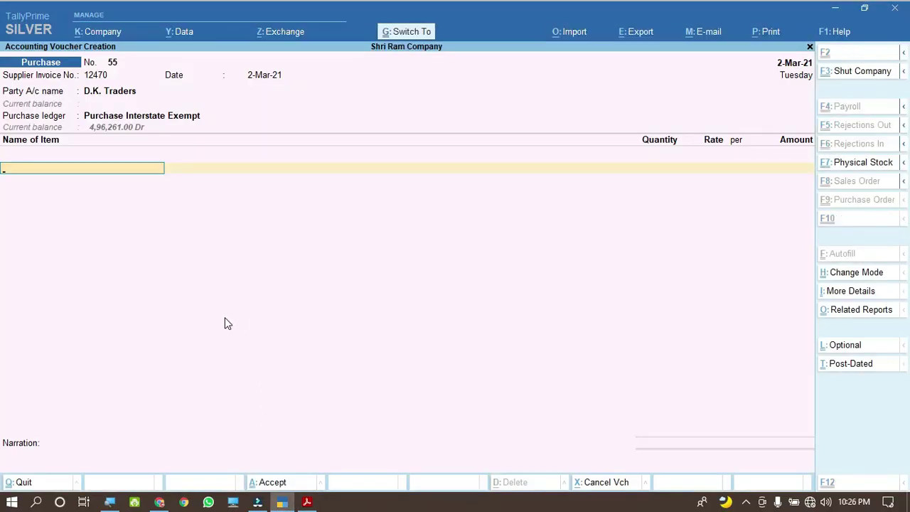
{"action": "key", "text": "ctrl+v"}
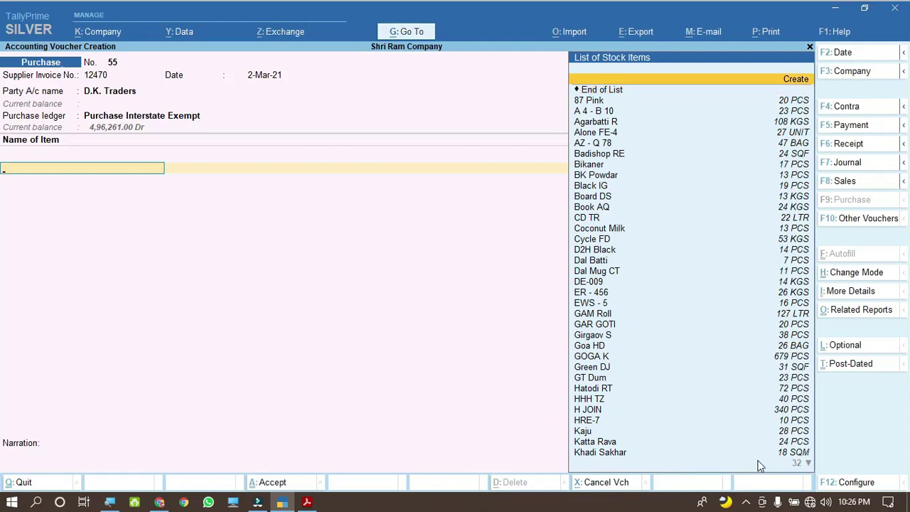
{"action": "key", "text": "Return"}
{"action": "key", "text": "ctrl+v"}
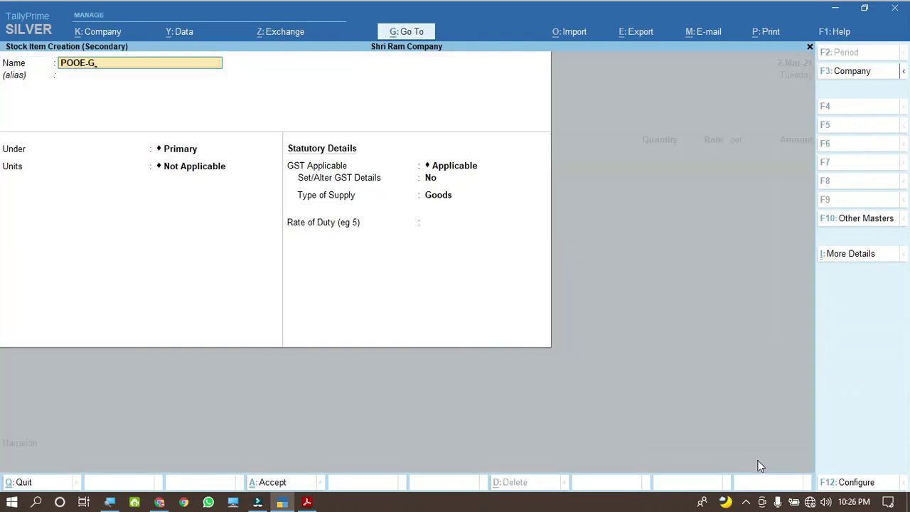
Step: Leave the alias of POOE-G blank and place the stock item under the group Items @ 00 %
{"action": "key", "text": "Return"}
{"action": "key", "text": "Down"}
{"action": "key", "text": "Return"}
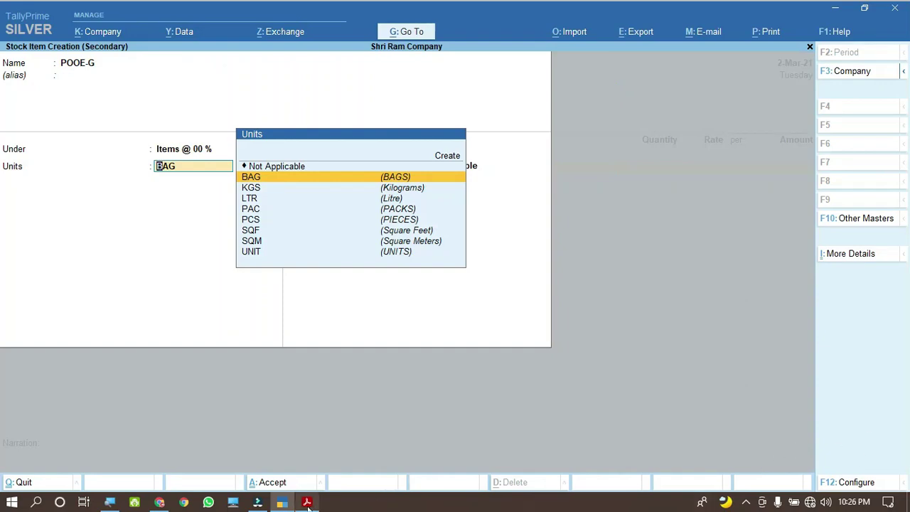
Step: Check the quantity unit of POOE-G in the PDF, set its units to UNIT in TallyPrime, and keep GST Applicable
{"action": "left_click", "coordinate": [308, 502]}
{"action": "double_click", "coordinate": [526, 383]}
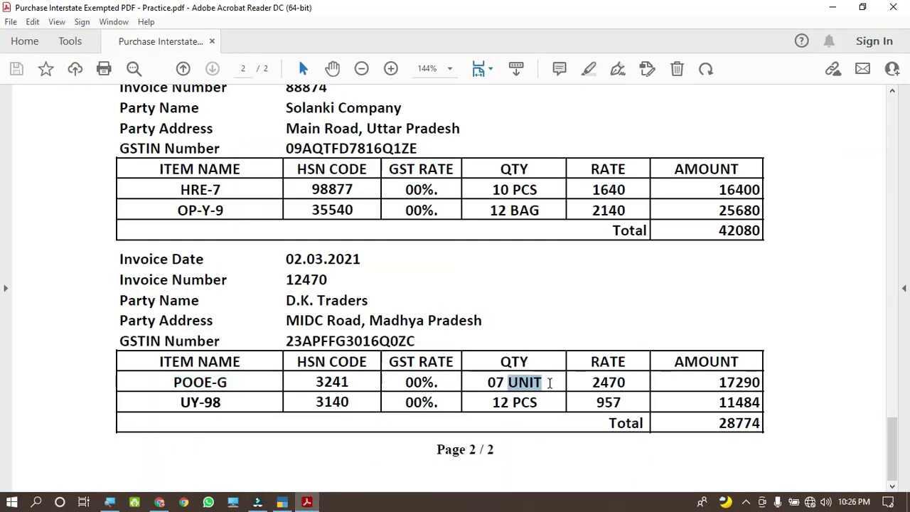
{"action": "left_click", "coordinate": [283, 502]}
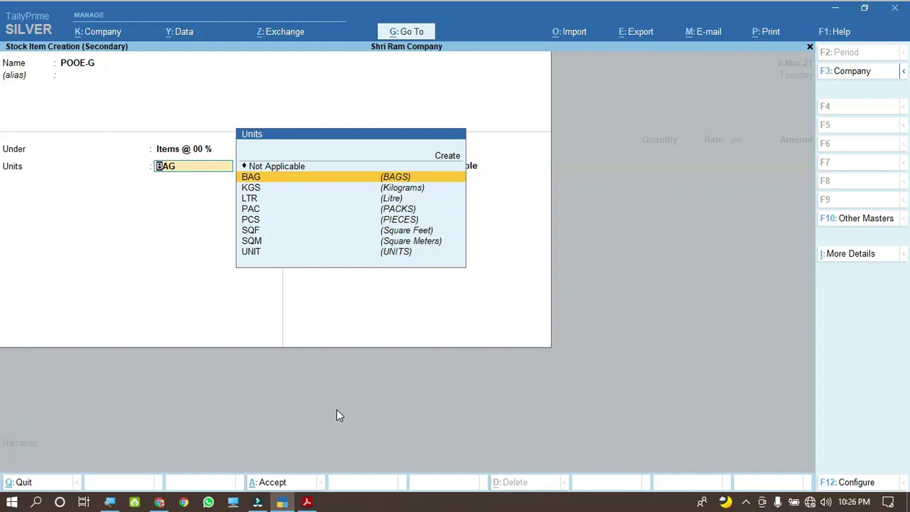
{"action": "key", "text": "Down"}
{"action": "key", "text": "Down"}
{"action": "key", "text": "Down"}
{"action": "key", "text": "Down"}
{"action": "key", "text": "Down"}
{"action": "key", "text": "Down"}
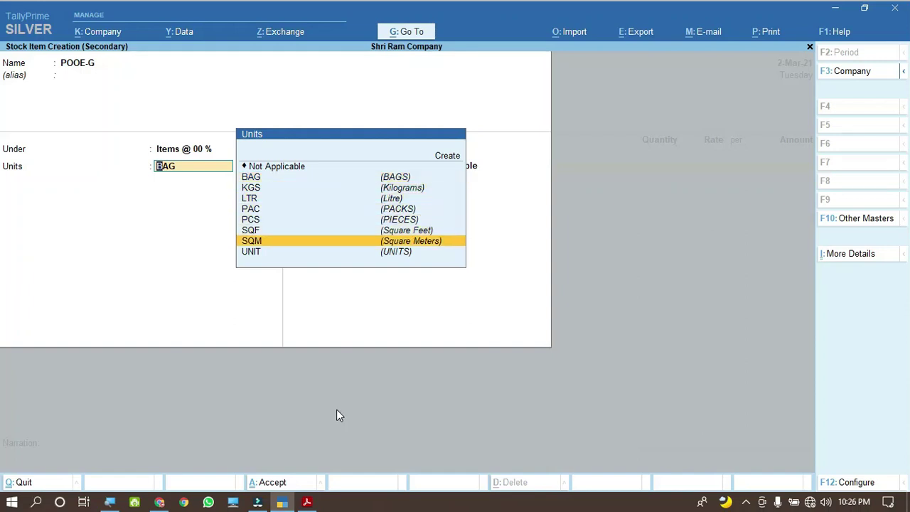
{"action": "key", "text": "Down"}
{"action": "key", "text": "Return"}
{"action": "key", "text": "Return"}
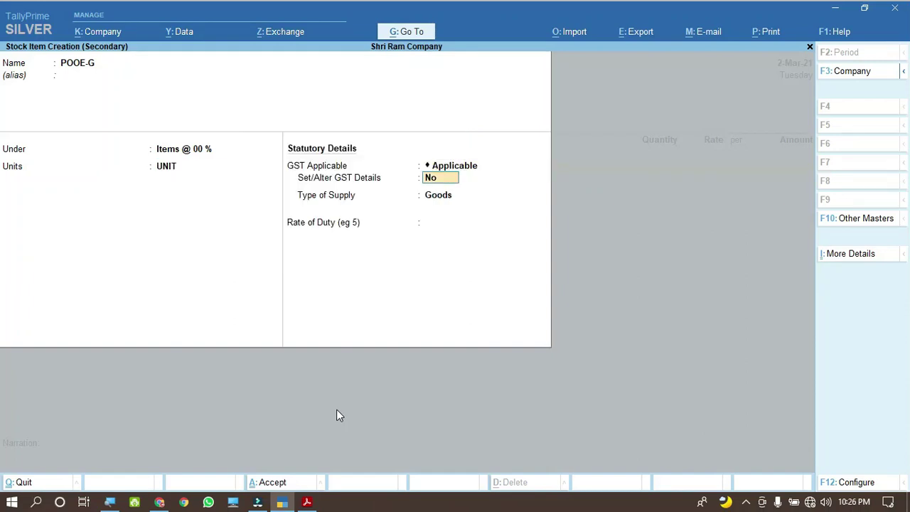
Step: Enable GST details for POOE-G and copy its HSN code 3241 from the PDF invoice into TallyPrime
{"action": "key", "text": "y"}
{"action": "key", "text": "Return"}
{"action": "key", "text": "Return"}
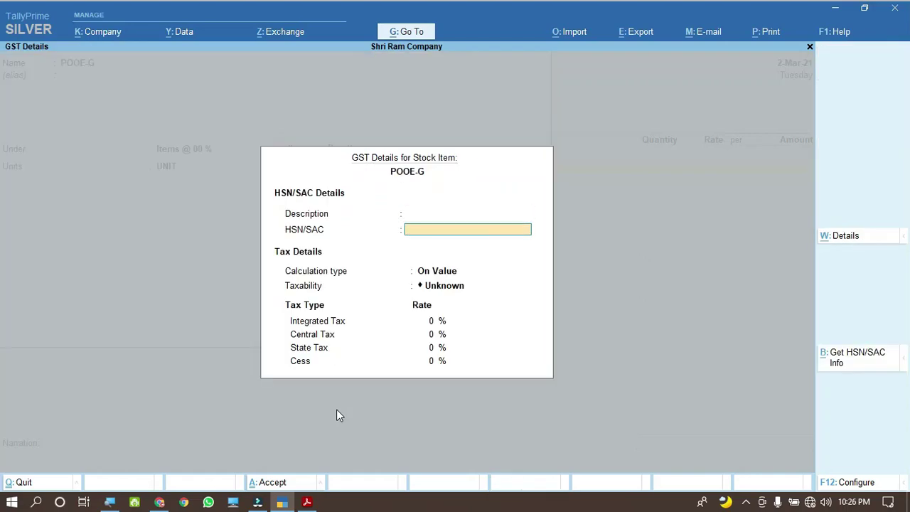
{"action": "left_click", "coordinate": [307, 502]}
{"action": "left_click_drag", "start_coordinate": [309, 382], "coordinate": [350, 384]}
{"action": "key", "text": "ctrl+c"}
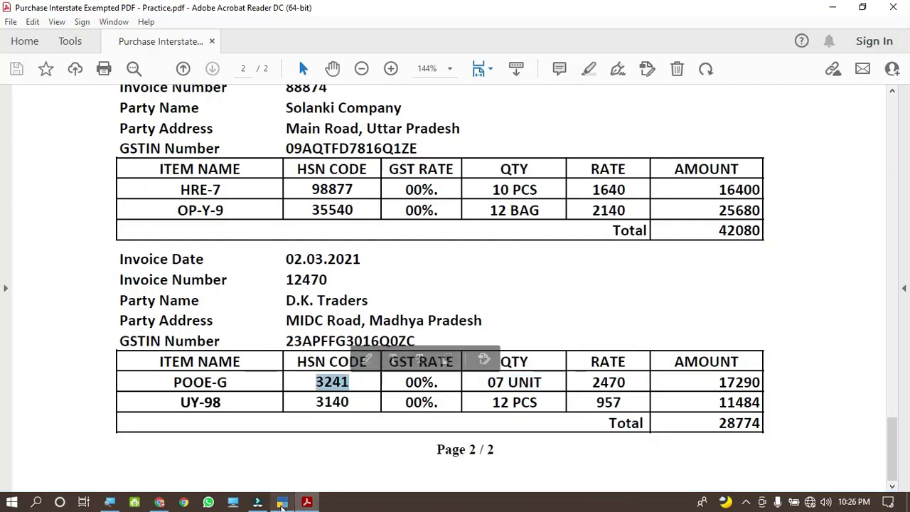
{"action": "key", "text": "alt+Tab"}
{"action": "key", "text": "ctrl+alt+v"}
{"action": "key", "text": "Return"}
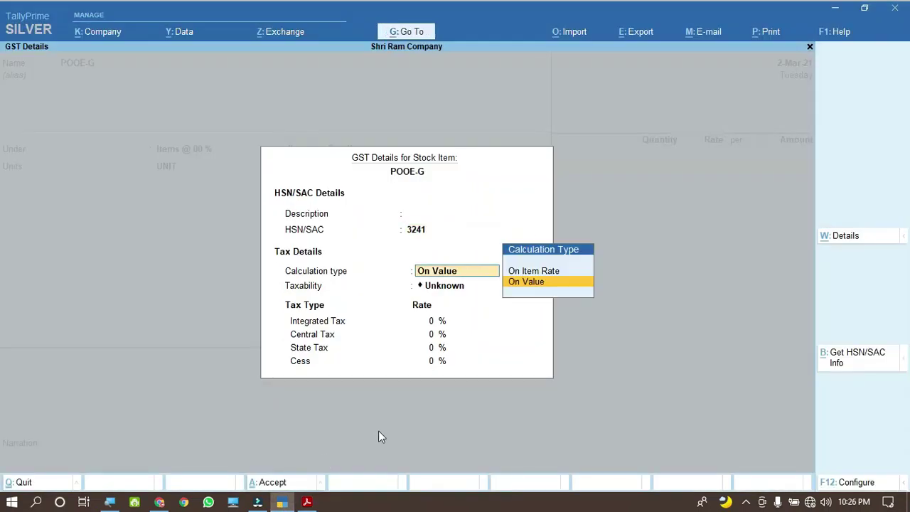
Step: Keep the calculation type On Value, set POOE-G's taxability to Exempt, and save the stock item with Goods as supply type
{"action": "key", "text": "Return"}
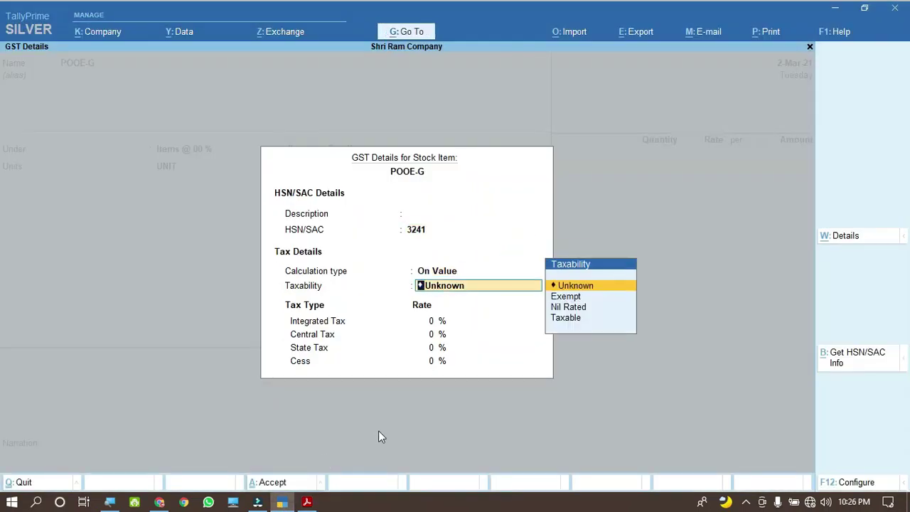
{"action": "key", "text": "Down"}
{"action": "key", "text": "Down"}
{"action": "key", "text": "Up"}
{"action": "key", "text": "Return"}
{"action": "key", "text": "Return"}
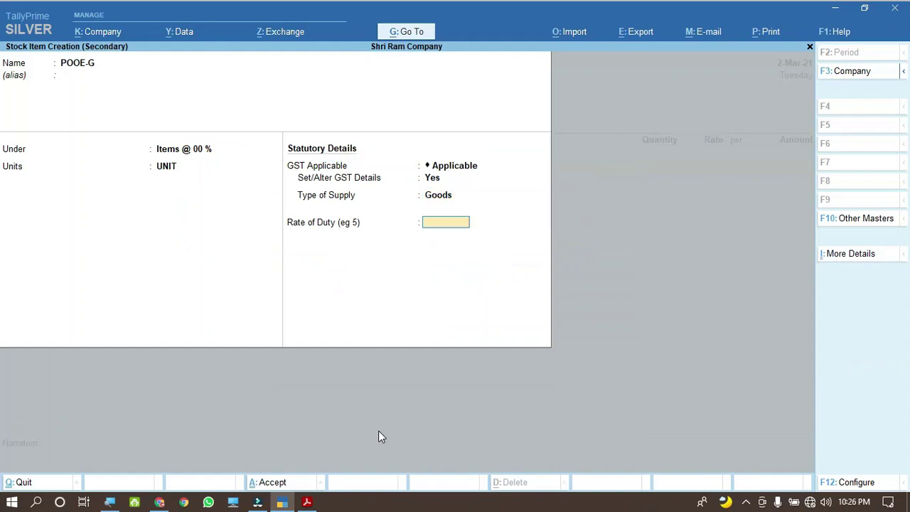
{"action": "key", "text": "Return"}
{"action": "key", "text": "Return"}
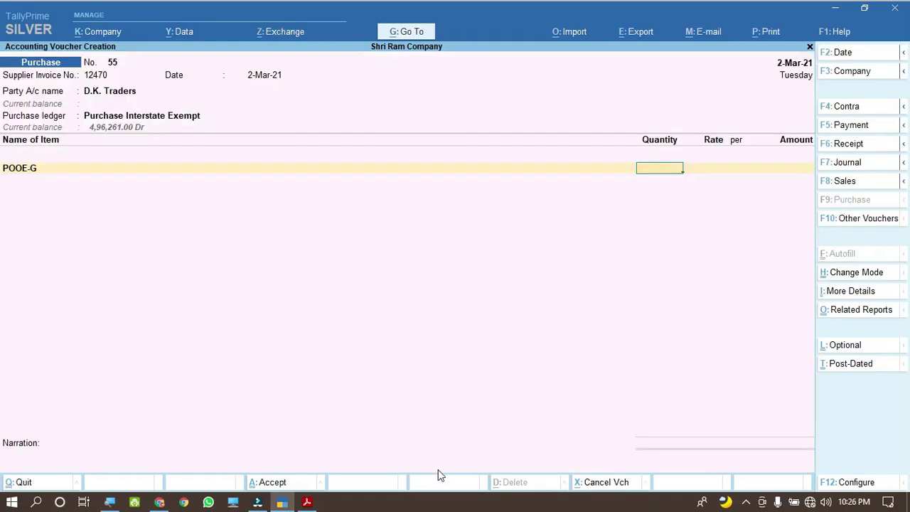
Step: Look up POOE-G's quantity and rate in the PDF and enter 7 UNIT at 2470 in the purchase voucher
{"action": "left_click", "coordinate": [307, 502]}
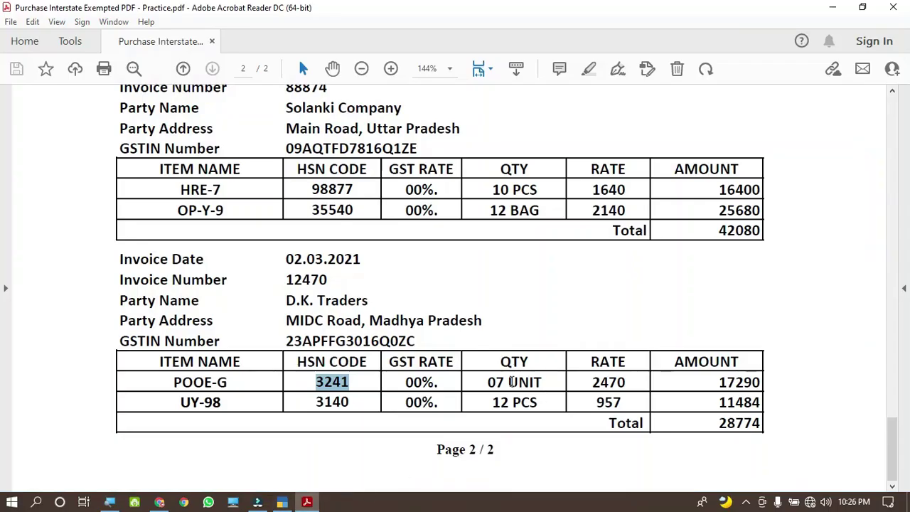
{"action": "left_click_drag", "start_coordinate": [593, 382], "coordinate": [628, 384]}
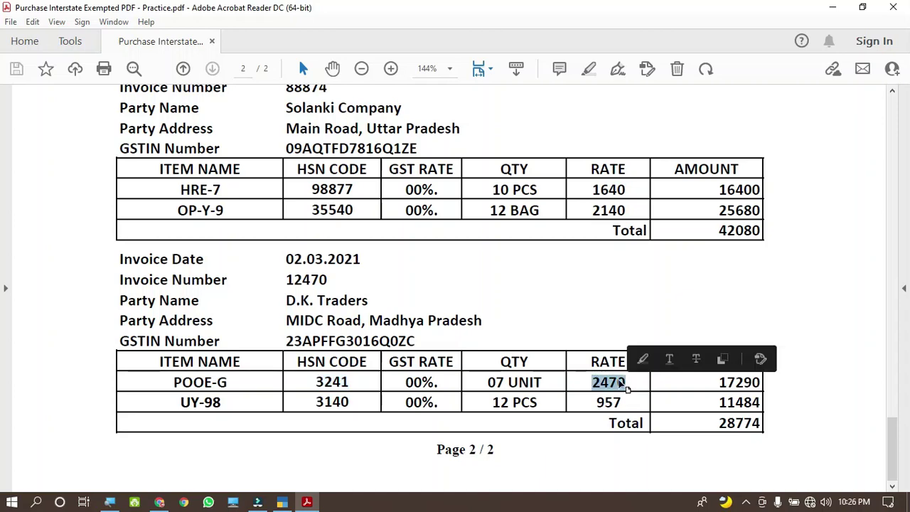
{"action": "left_click", "coordinate": [283, 502]}
{"action": "key", "text": "Return"}
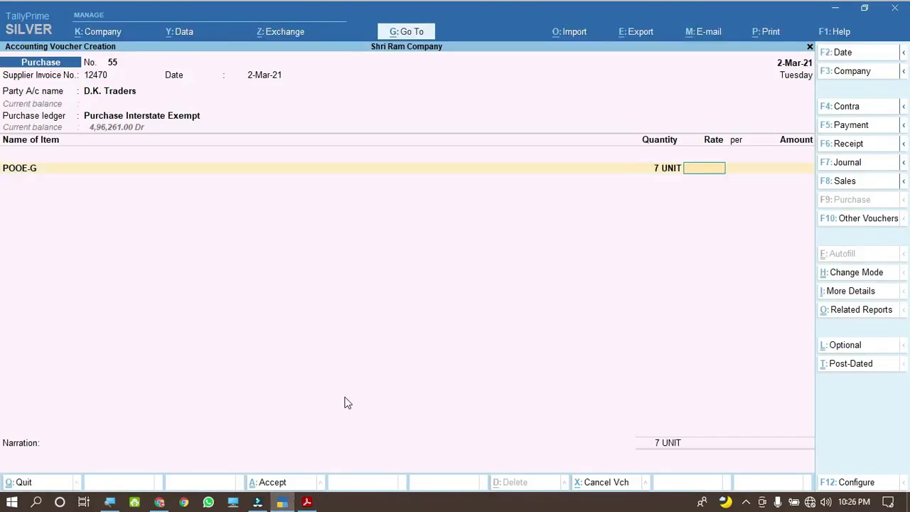
{"action": "key", "text": "ctrl+v"}
{"action": "key", "text": "Return"}
{"action": "key", "text": "Return"}
{"action": "key", "text": "Return"}
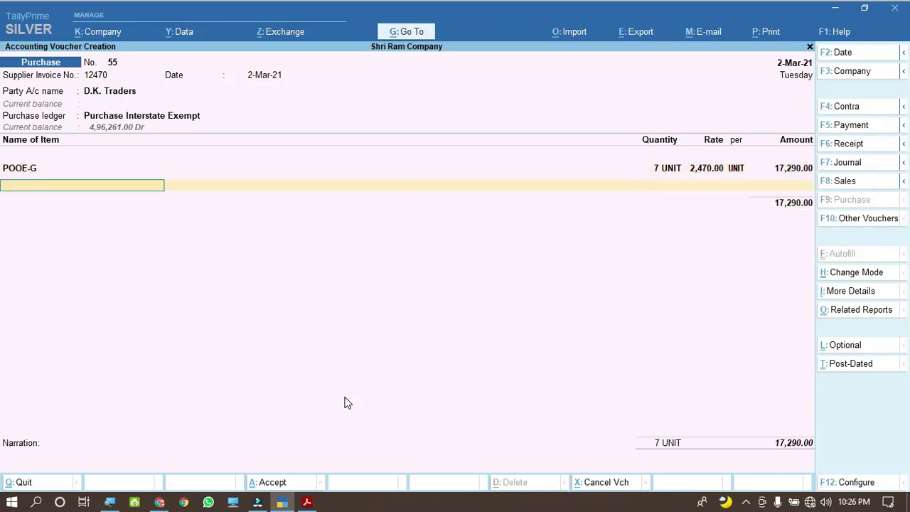
Step: Copy the item name UY-98 from the PDF and start a stock item with that name in TallyPrime, leaving the alias blank
{"action": "left_click", "coordinate": [308, 503]}
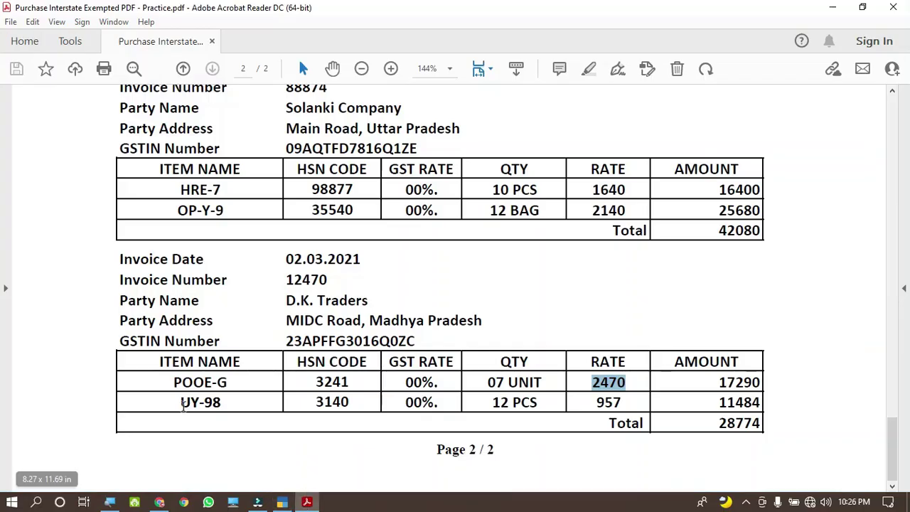
{"action": "left_click_drag", "start_coordinate": [181, 403], "coordinate": [206, 408]}
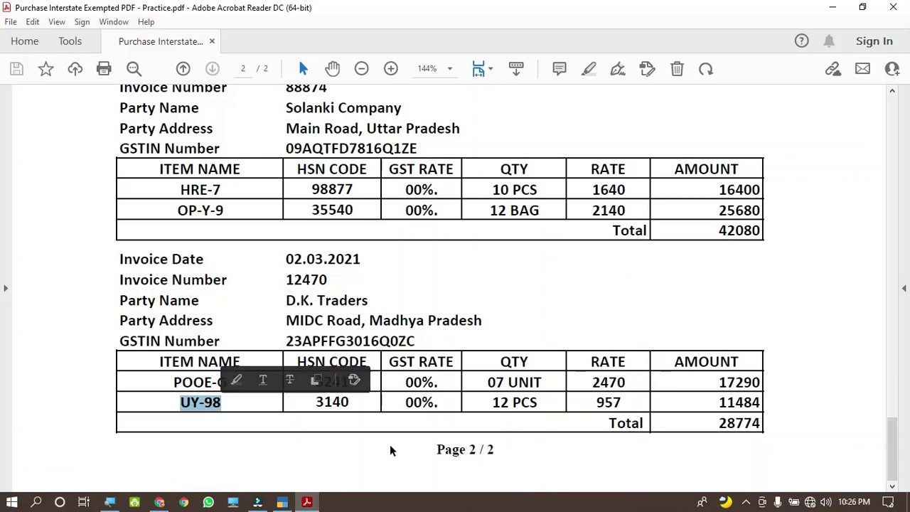
{"action": "left_click", "coordinate": [283, 502]}
{"action": "key", "text": "ctrl+alt+v"}
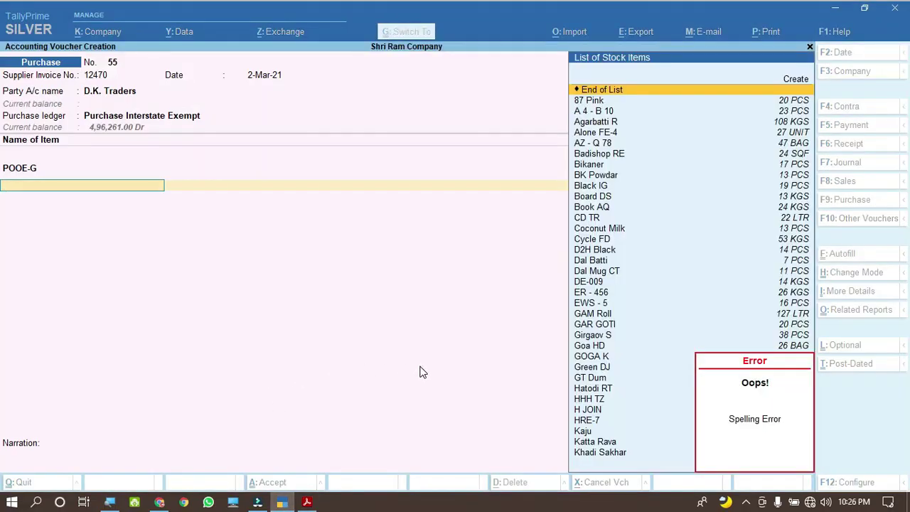
{"action": "key", "text": "alt+c"}
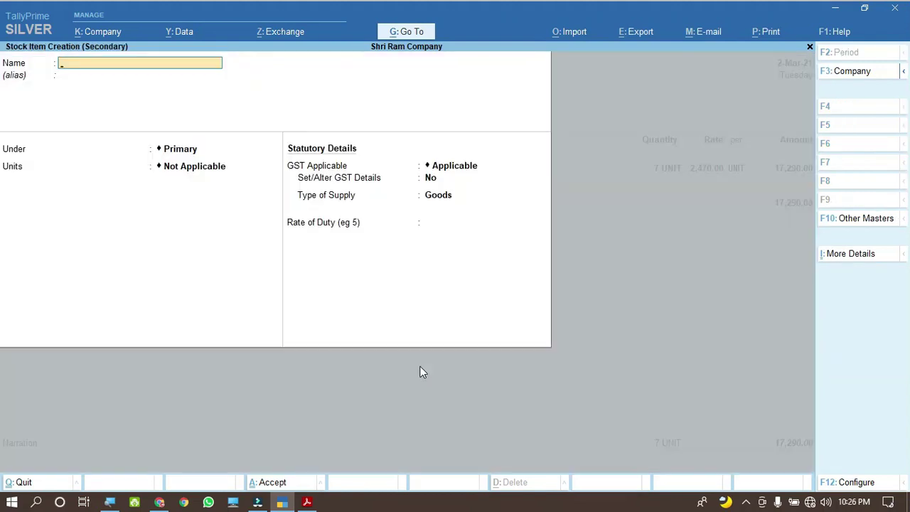
{"action": "key", "text": "ctrl+alt+v"}
{"action": "key", "text": "Return"}
{"action": "key", "text": "Return"}
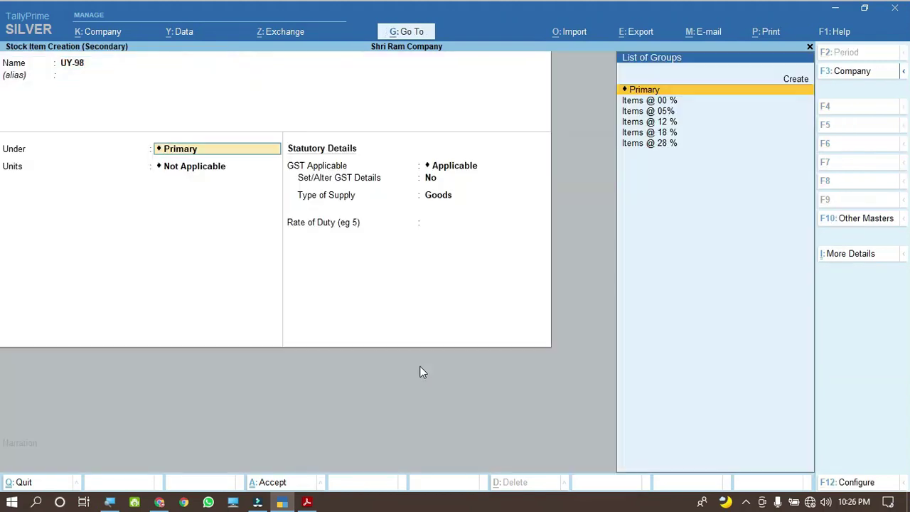
Step: Place UY-98 under the group Items @ 00 % and set its units to PCS after checking the PDF invoice
{"action": "key", "text": "Down"}
{"action": "key", "text": "Return"}
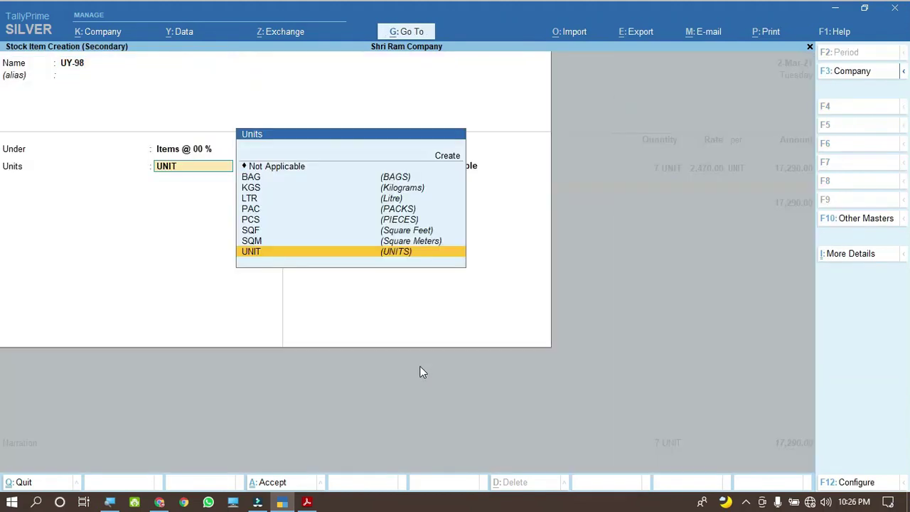
{"action": "left_click", "coordinate": [307, 503]}
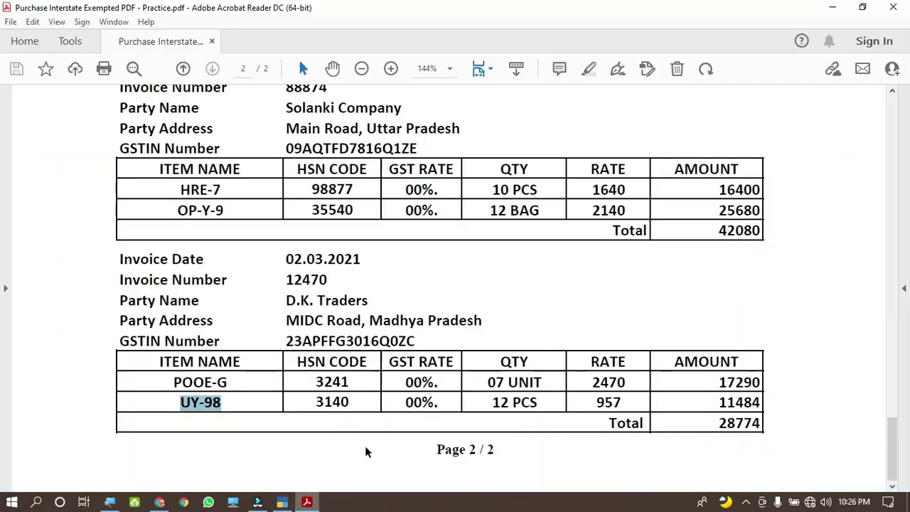
{"action": "double_click", "coordinate": [515, 403]}
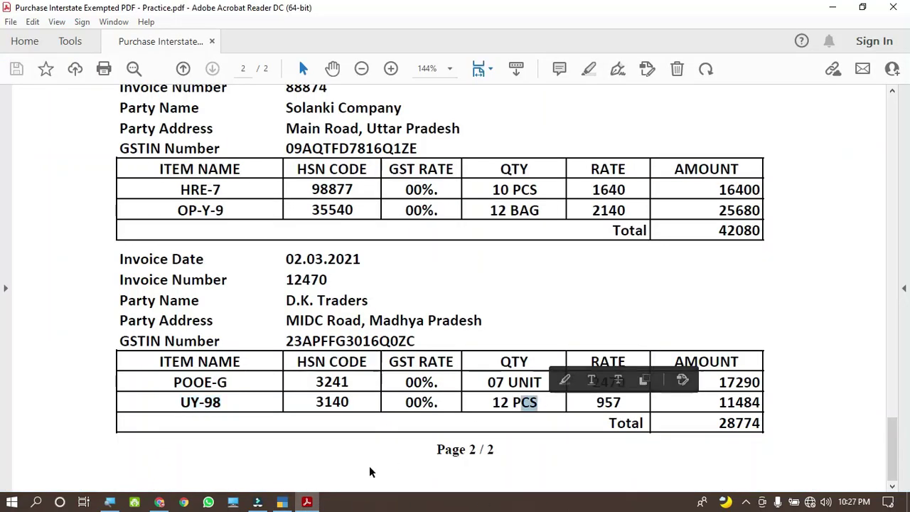
{"action": "left_click", "coordinate": [269, 503]}
{"action": "left_click", "coordinate": [281, 503]}
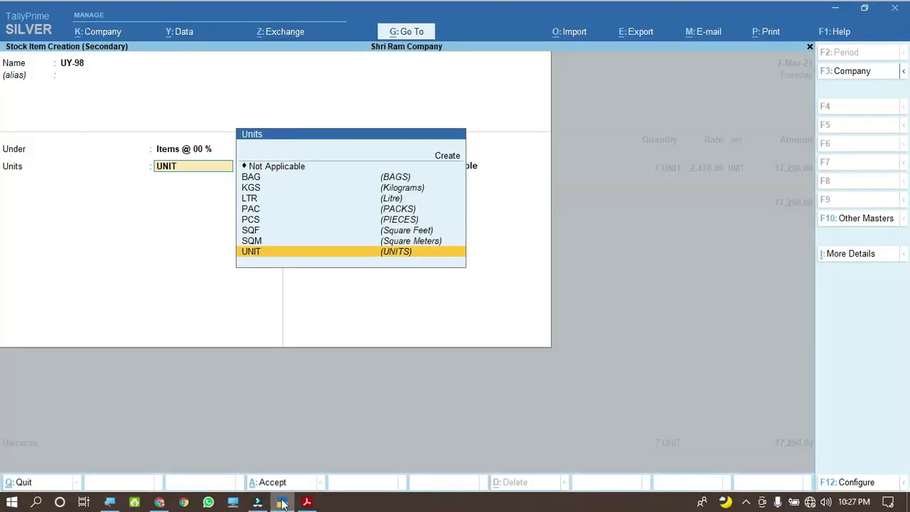
{"action": "key", "text": "Up"}
{"action": "key", "text": "Up"}
{"action": "key", "text": "Up"}
{"action": "key", "text": "Up"}
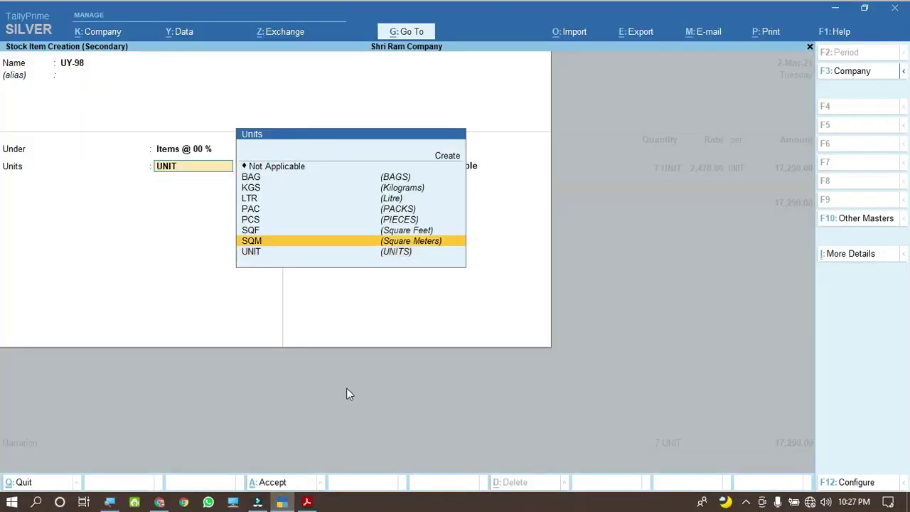
{"action": "key", "text": "Down"}
{"action": "key", "text": "Return"}
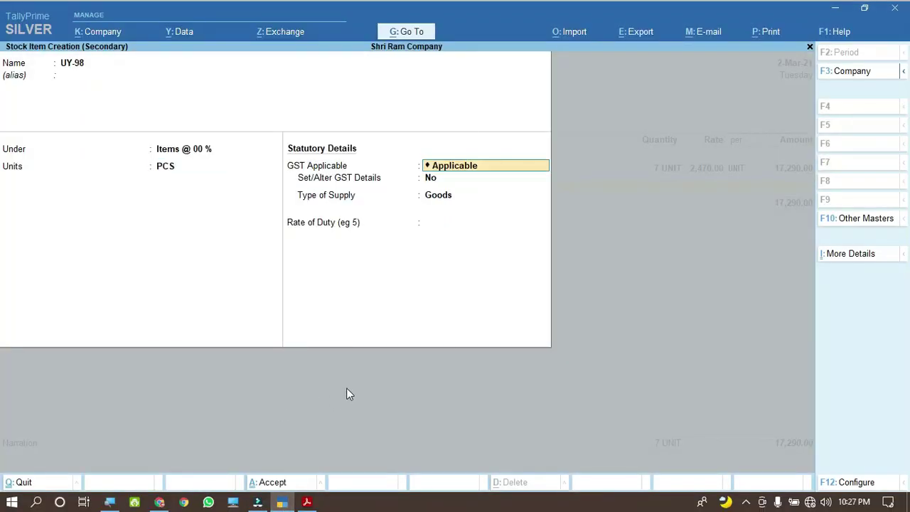
Step: Keep GST applicable for UY-98, enable its GST details, and copy HSN code 3140 from the PDF into TallyPrime
{"action": "key", "text": "Return"}
{"action": "type", "text": "y"}
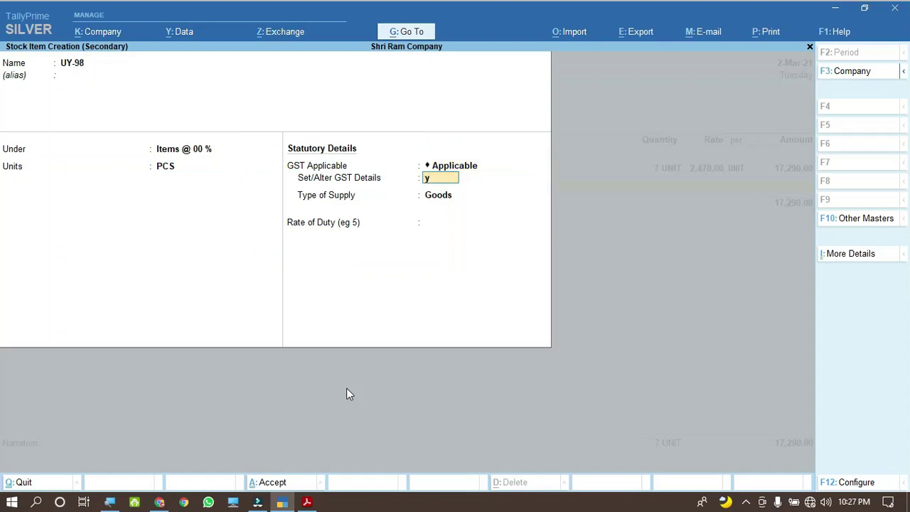
{"action": "key", "text": "Return"}
{"action": "key", "text": "Return"}
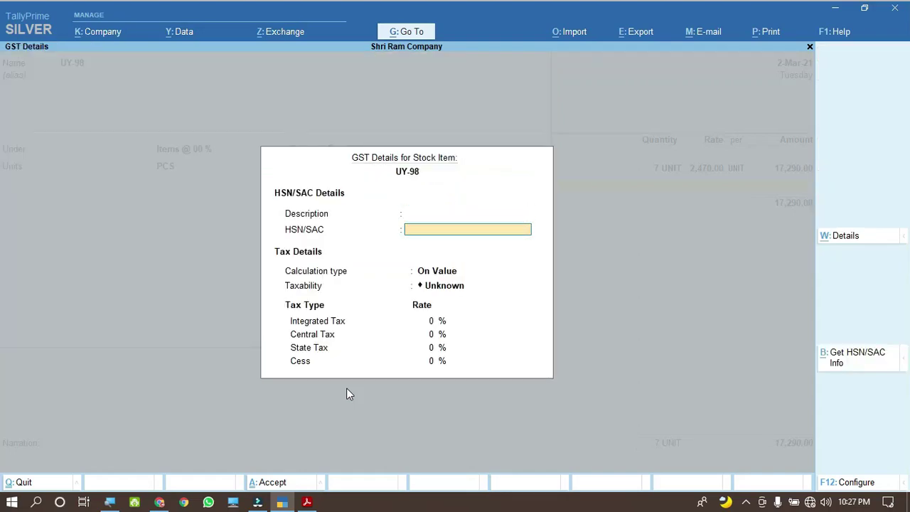
{"action": "left_click", "coordinate": [308, 503]}
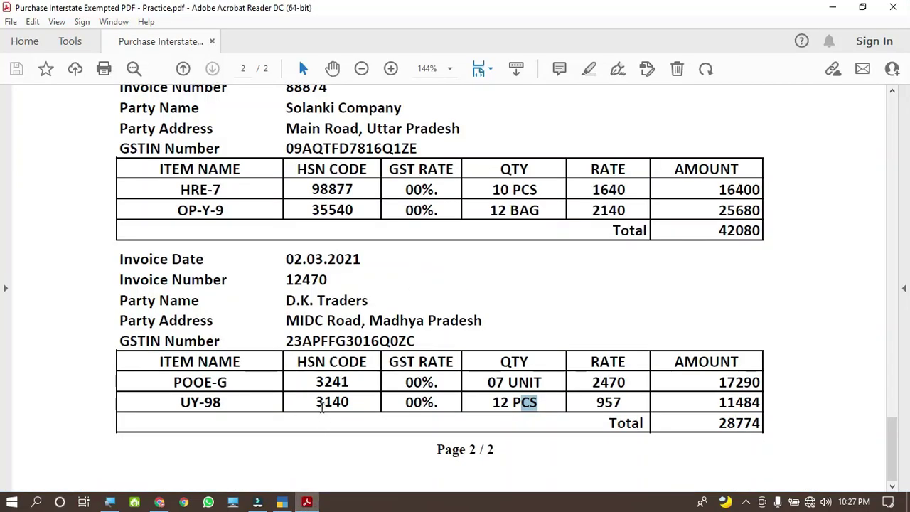
{"action": "left_click_drag", "start_coordinate": [316, 403], "coordinate": [354, 416]}
{"action": "key", "text": "ctrl+c"}
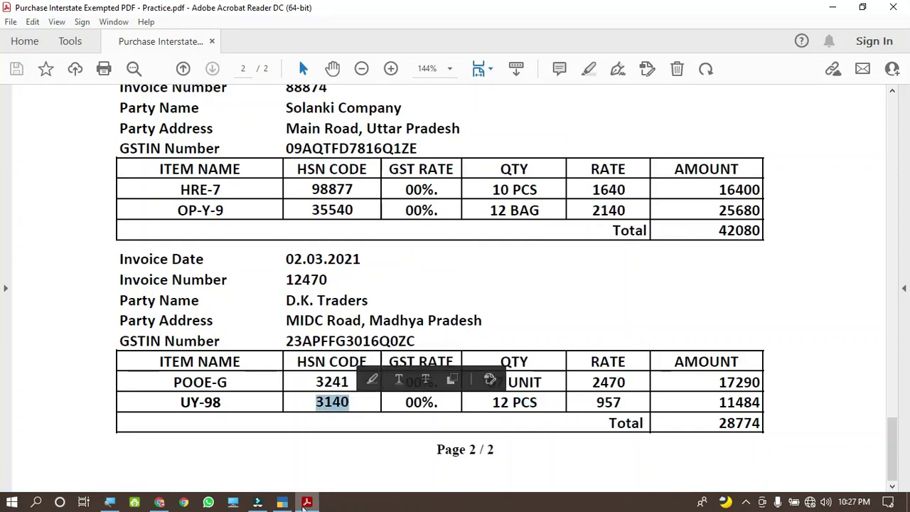
{"action": "key", "text": "alt+Tab"}
{"action": "key", "text": "ctrl+v"}
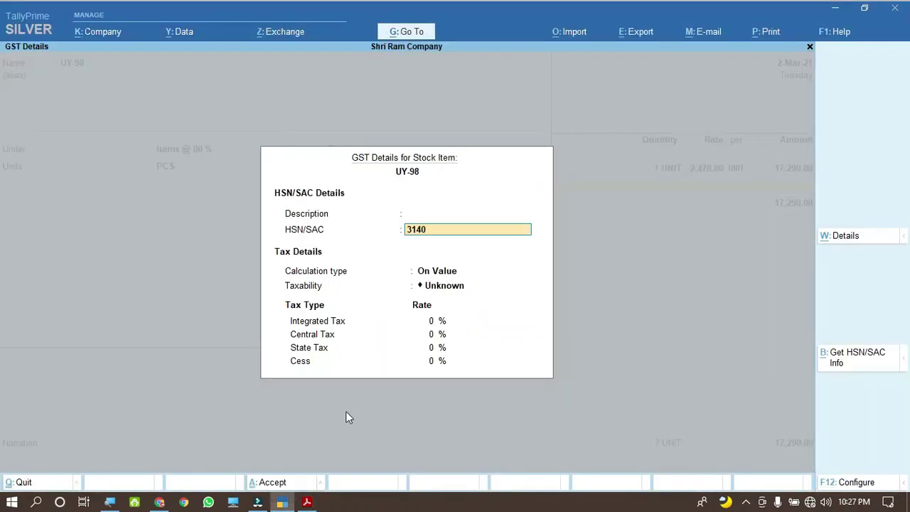
Step: Keep UY-98's calculation type On Value, set its taxability to Exempt, and save the stock item as Goods
{"action": "key", "text": "Return"}
{"action": "key", "text": "Return"}
{"action": "key", "text": "Down"}
{"action": "key", "text": "Down"}
{"action": "key", "text": "Down"}
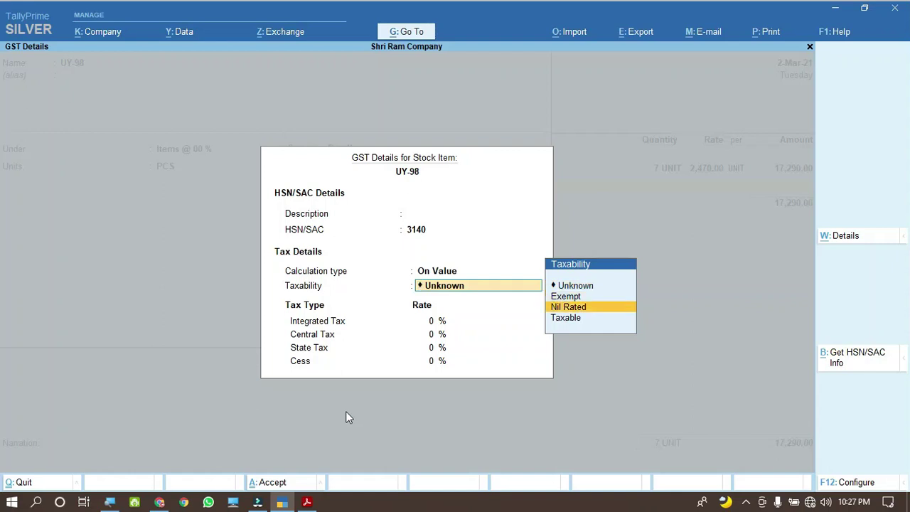
{"action": "key", "text": "Up"}
{"action": "key", "text": "Up"}
{"action": "key", "text": "Return"}
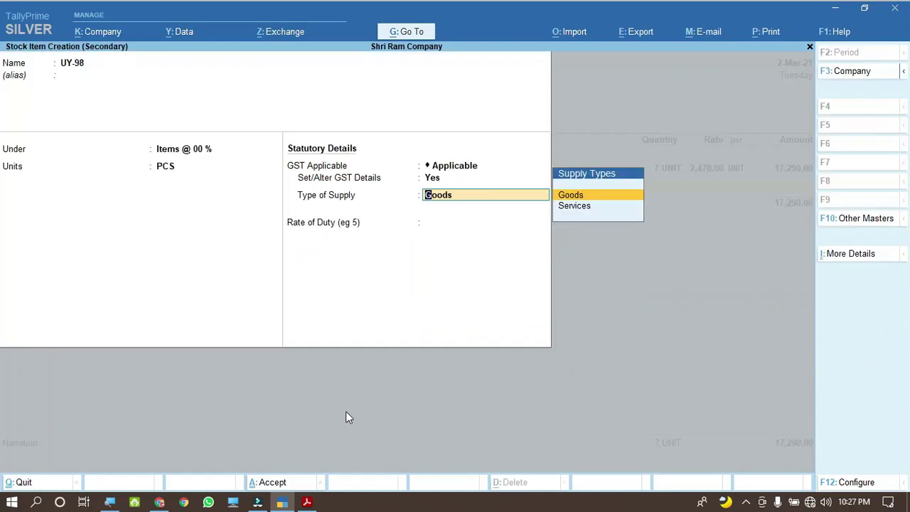
{"action": "key", "text": "Return"}
{"action": "key", "text": "Return"}
{"action": "key", "text": "Return"}
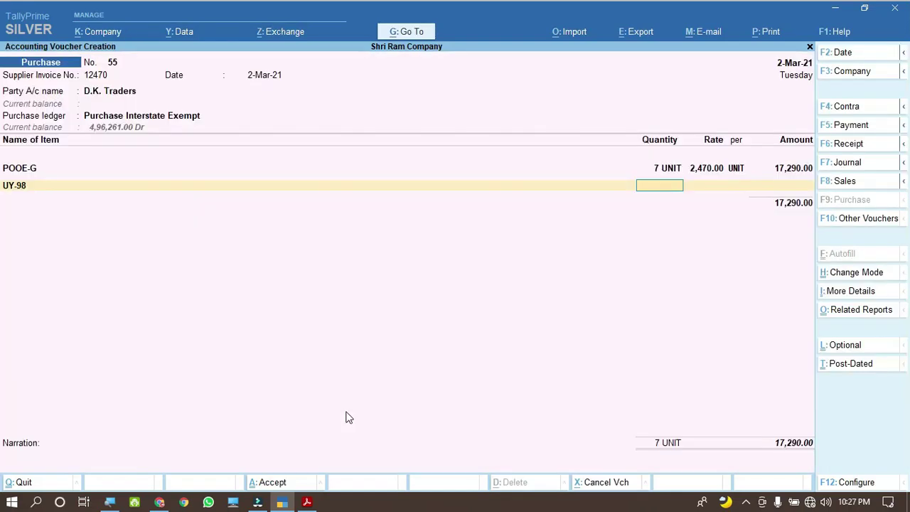
Step: Check UY-98's quantity and rate in the PDF and enter 12 PCS at 957 in the TallyPrime purchase voucher
{"action": "left_click", "coordinate": [306, 503]}
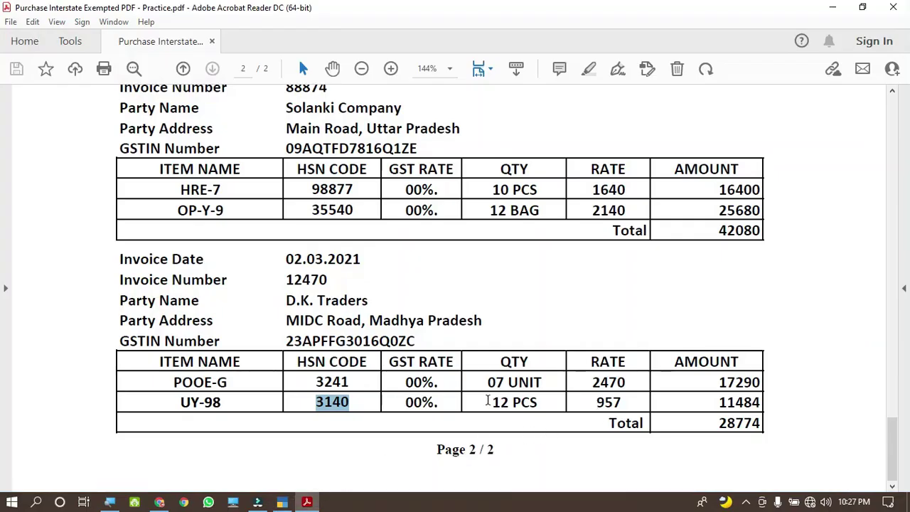
{"action": "left_click_drag", "start_coordinate": [487, 403], "coordinate": [510, 402]}
{"action": "left_click_drag", "start_coordinate": [596, 403], "coordinate": [623, 407]}
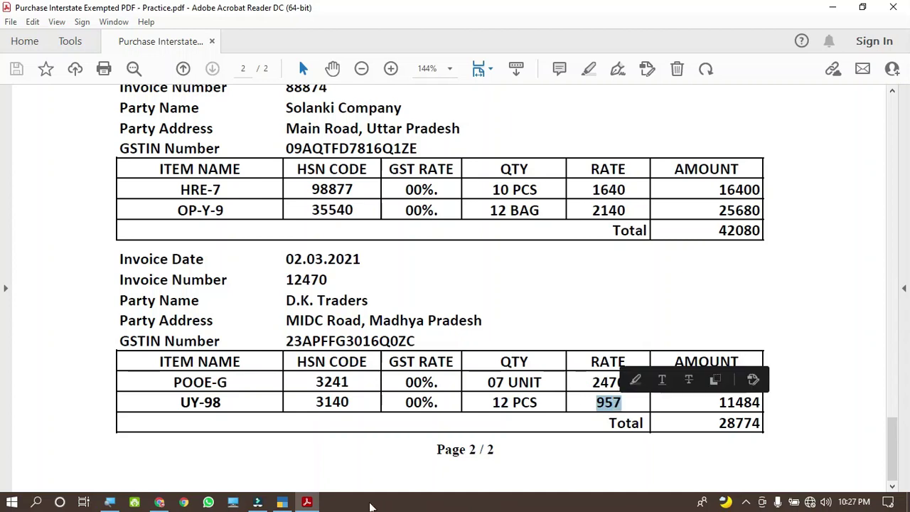
{"action": "left_click", "coordinate": [282, 504]}
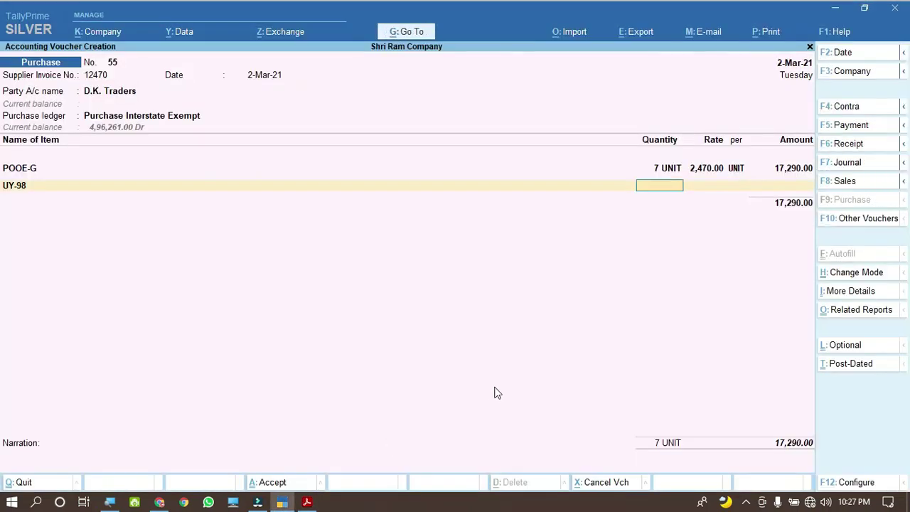
{"action": "type", "text": "12"}
{"action": "key", "text": "Return"}
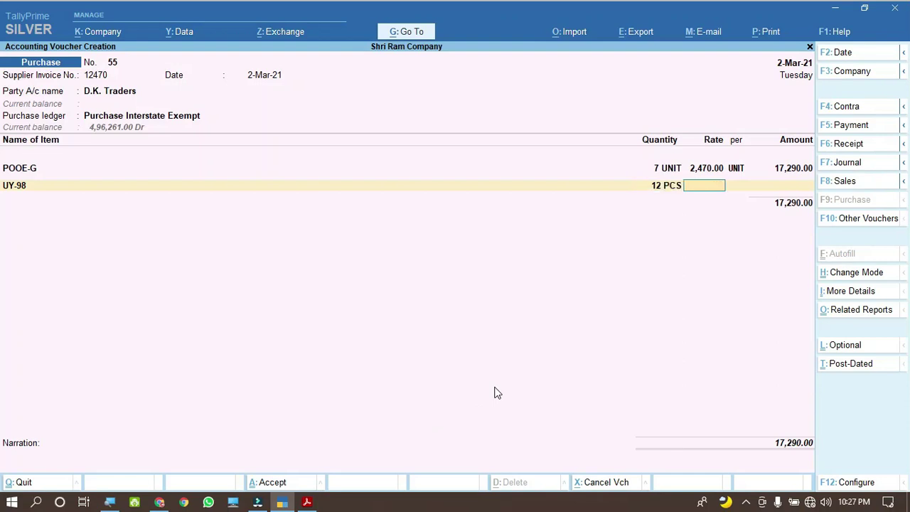
{"action": "type", "text": "957"}
{"action": "key", "text": "Return"}
{"action": "key", "text": "Return"}
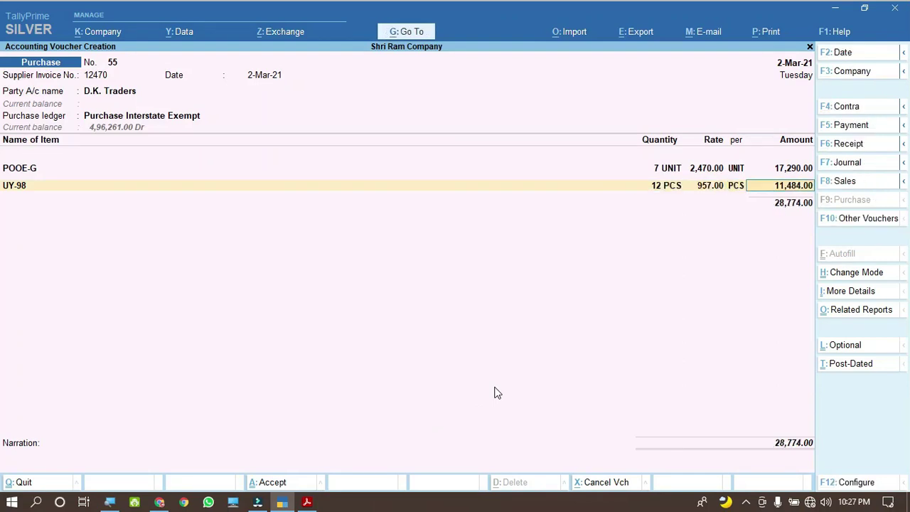
{"action": "key", "text": "Return"}
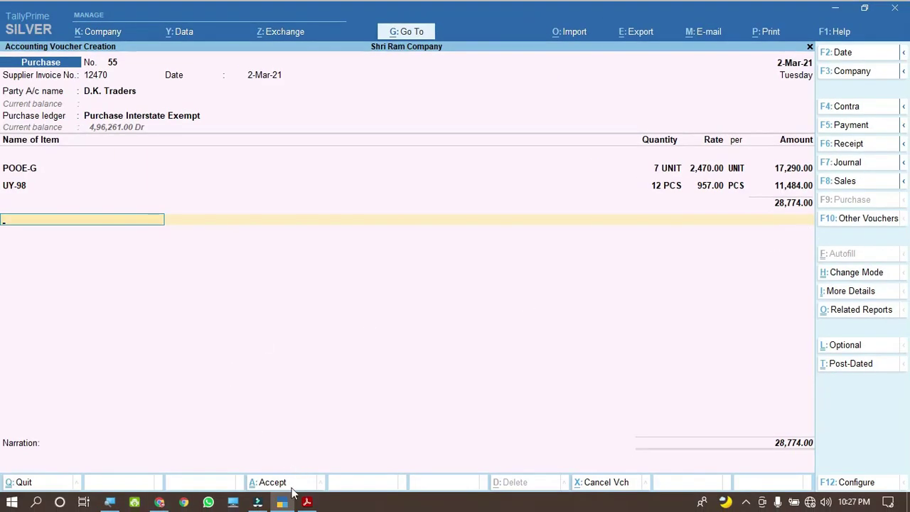
Step: Switch to the practice PDF and review the last invoices' parties, items and totals, from Hajare & Co through D.K. Traders
{"action": "left_click", "coordinate": [306, 503]}
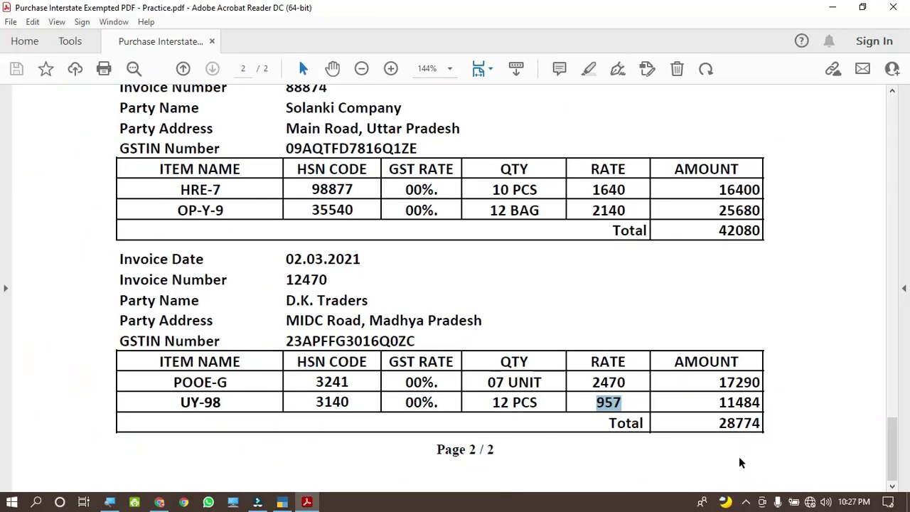
{"action": "scroll", "coordinate": [715, 448], "scroll_direction": "up", "scroll_amount": 3}
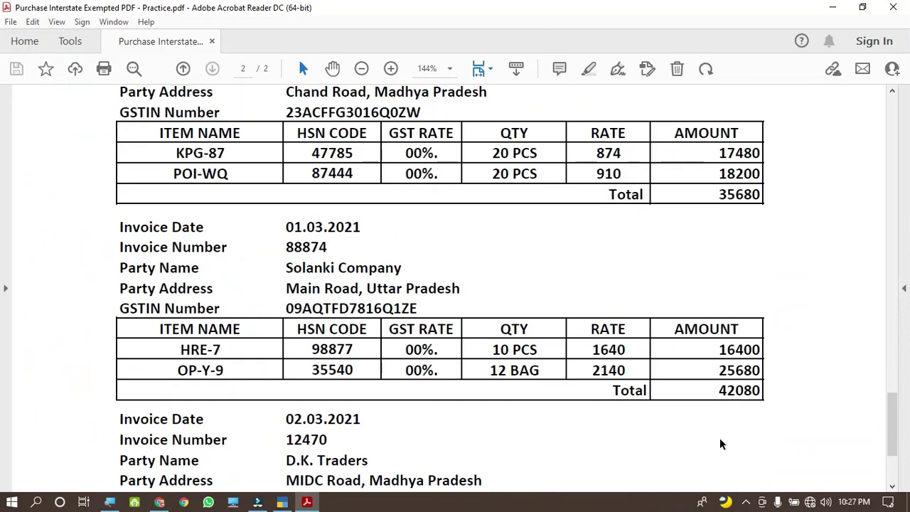
{"action": "scroll", "coordinate": [720, 438], "scroll_direction": "up", "scroll_amount": 4}
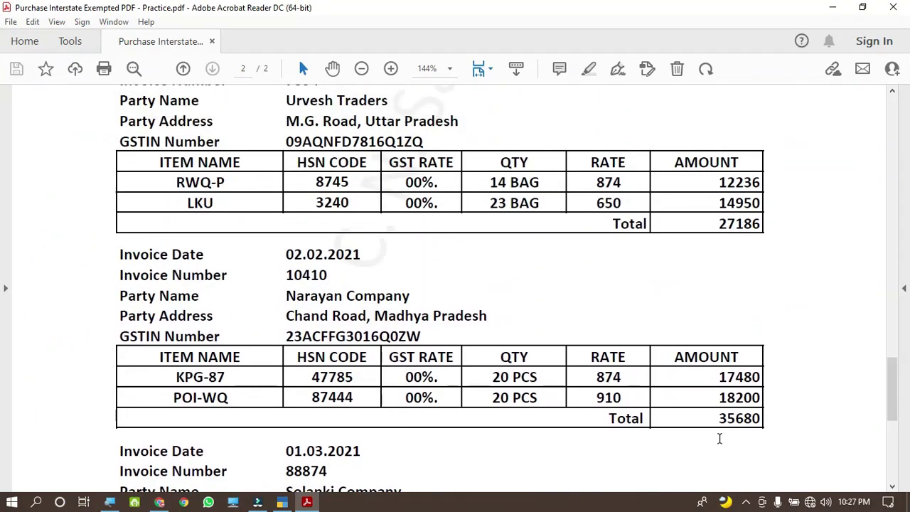
{"action": "scroll", "coordinate": [720, 438], "scroll_direction": "up", "scroll_amount": 2}
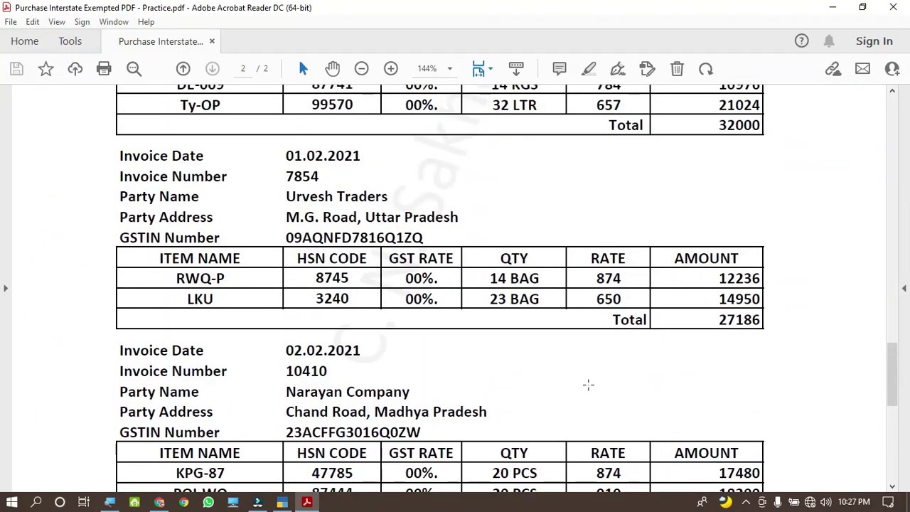
{"action": "scroll", "coordinate": [578, 377], "scroll_direction": "up", "scroll_amount": 2}
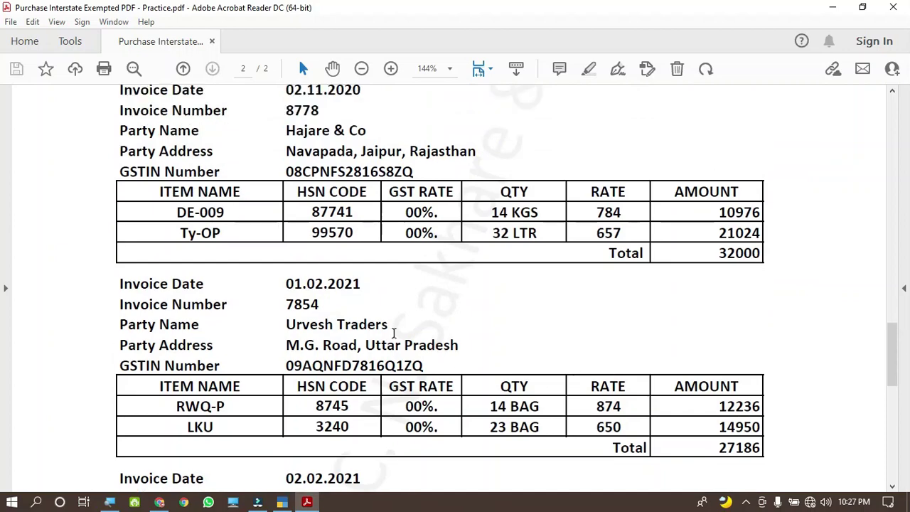
{"action": "scroll", "coordinate": [384, 327], "scroll_direction": "down", "scroll_amount": 3}
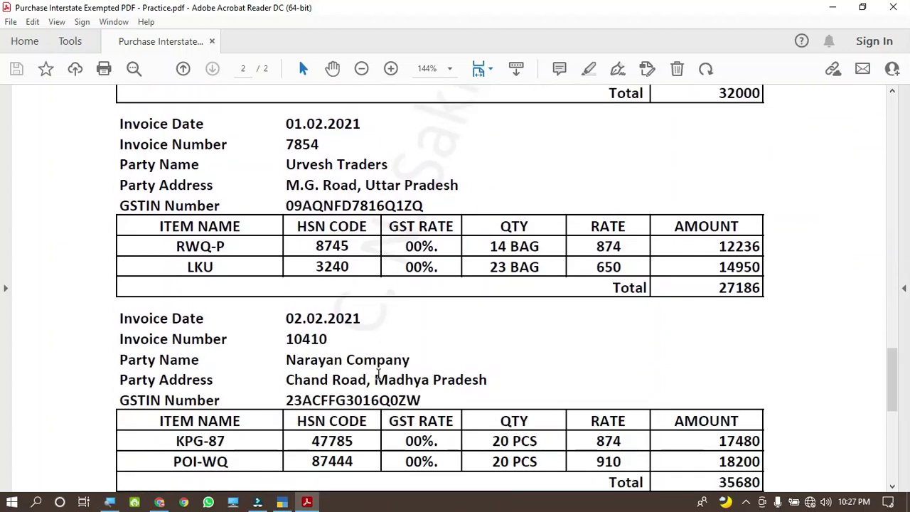
{"action": "scroll", "coordinate": [380, 375], "scroll_direction": "down", "scroll_amount": 1}
{"action": "scroll", "coordinate": [381, 376], "scroll_direction": "down", "scroll_amount": 3}
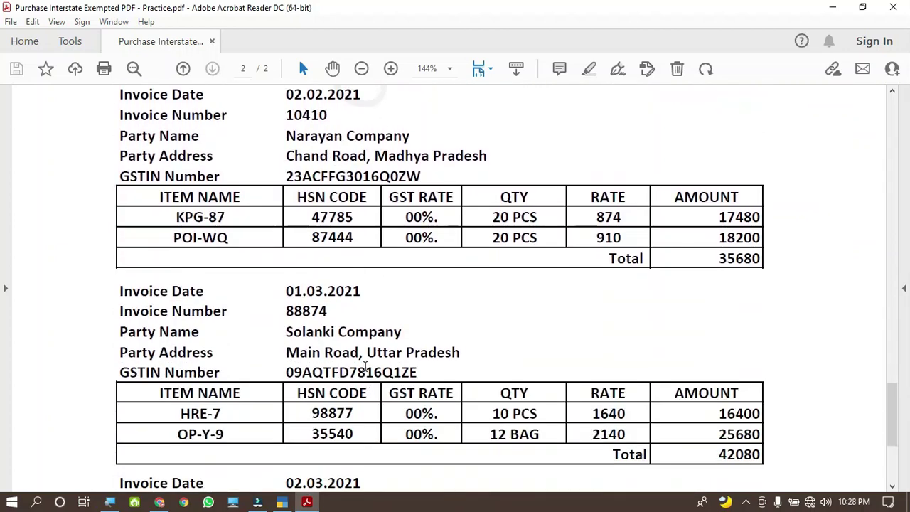
{"action": "scroll", "coordinate": [380, 361], "scroll_direction": "down", "scroll_amount": 3}
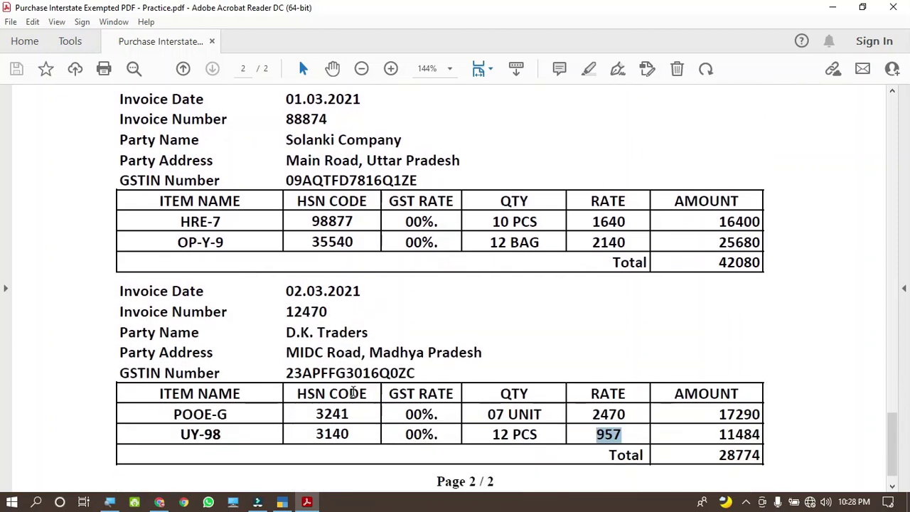
Step: Return to TallyPrime, save D.K. Traders' purchase voucher, and leave voucher creation for the Gateway of Tally
{"action": "left_click", "coordinate": [283, 502]}
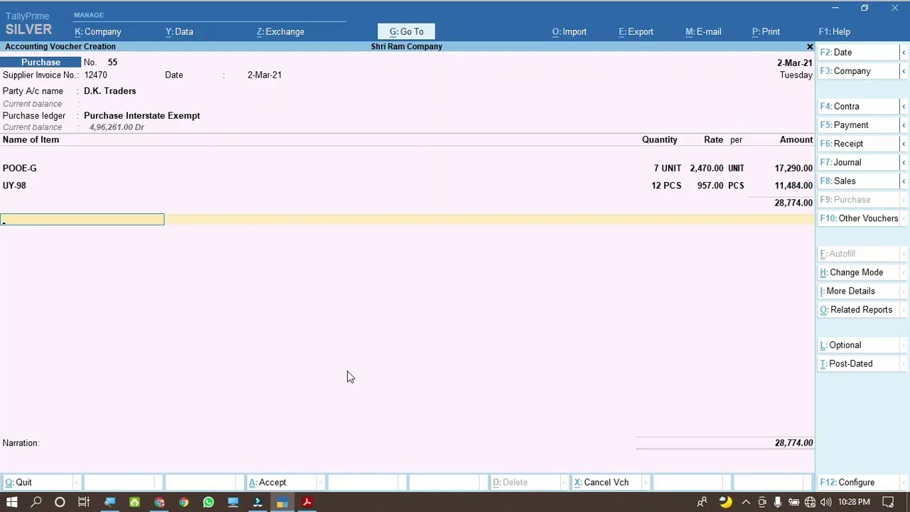
{"action": "key", "text": "ctrl"}
{"action": "key", "text": "ctrl+a"}
{"action": "key", "text": "Escape"}
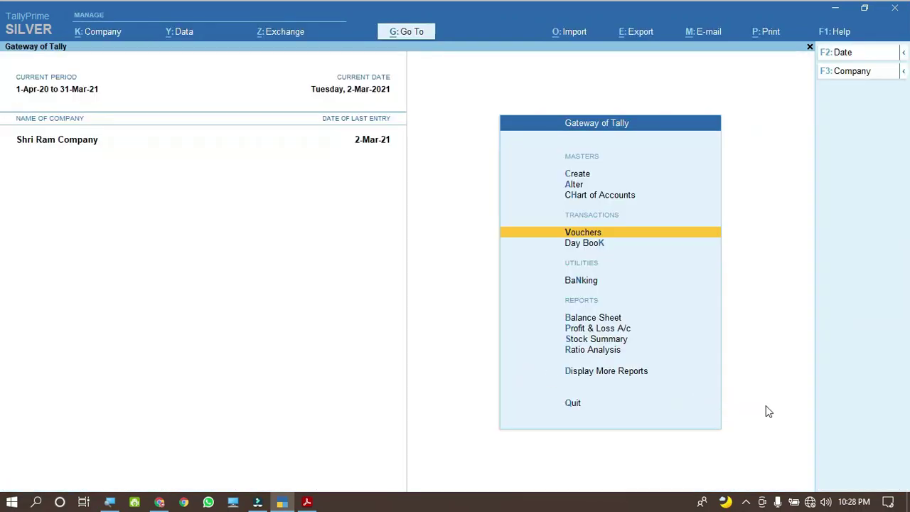
Step: Open the Profit & Loss A/c report and drill down into the Purchase Accounts group summary
{"action": "key", "text": "Down"}
{"action": "key", "text": "Down"}
{"action": "key", "text": "Down"}
{"action": "key", "text": "Down"}
{"action": "key", "text": "Return"}
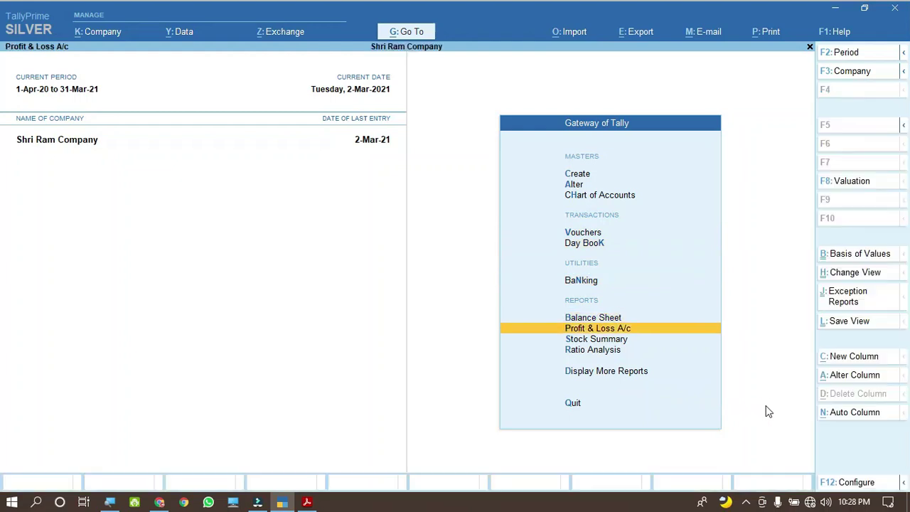
{"action": "key", "text": "Down"}
{"action": "key", "text": "Return"}
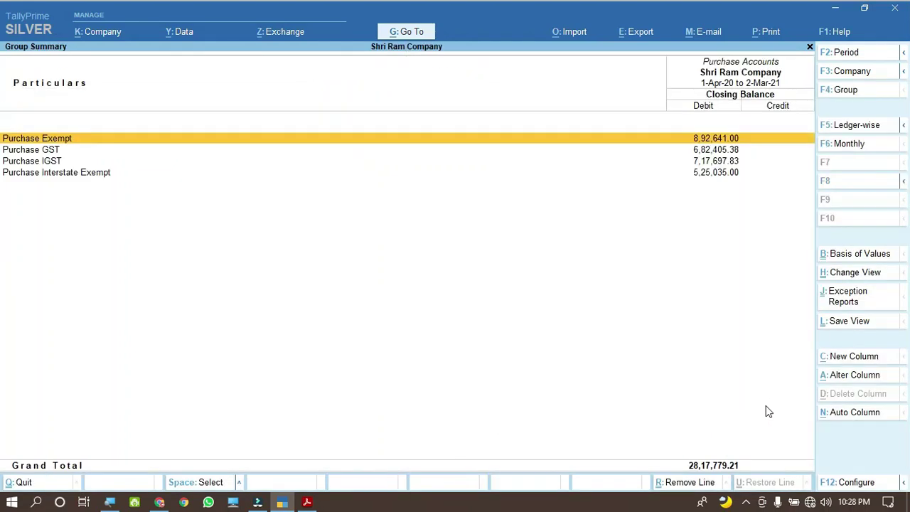
Step: Drill into the Purchase Interstate Exempt ledger's monthly summary and check its February purchase vouchers
{"action": "key", "text": "Down"}
{"action": "key", "text": "Down"}
{"action": "key", "text": "Down"}
{"action": "key", "text": "Return"}
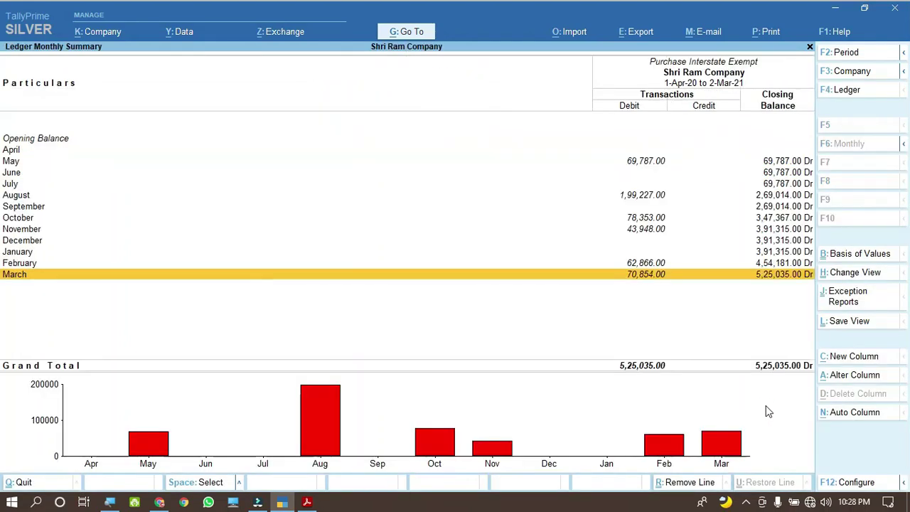
{"action": "key", "text": "Up"}
{"action": "key", "text": "Return"}
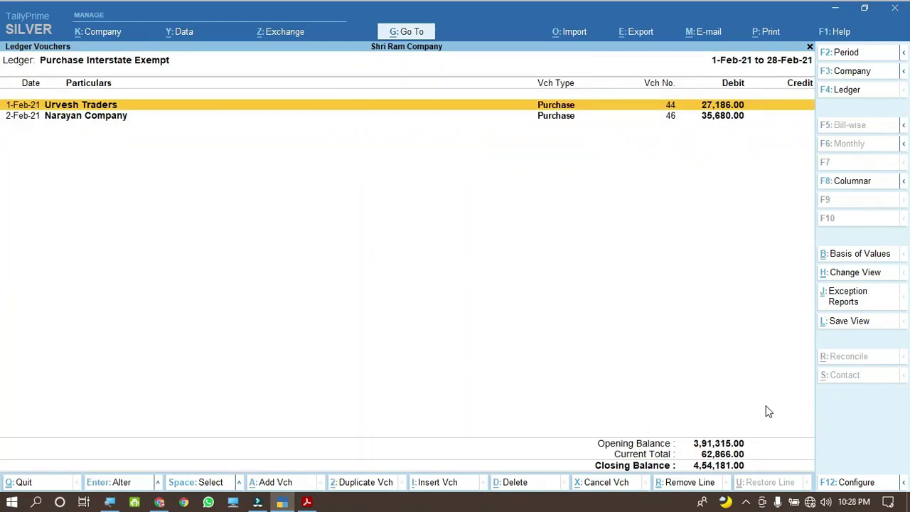
{"action": "key", "text": "Down"}
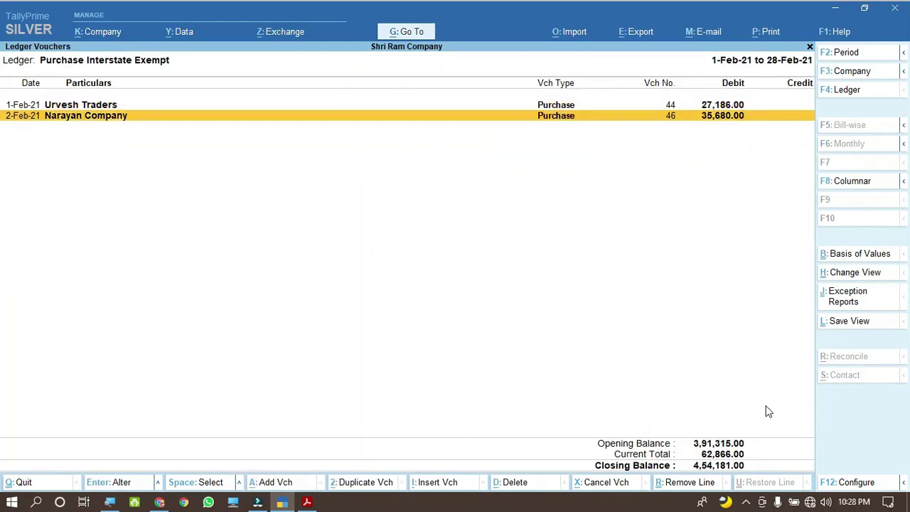
Step: Return to the monthly summary and check the March purchase vouchers for Solanki Company and D.K. Traders
{"action": "key", "text": "Escape"}
{"action": "key", "text": "Down"}
{"action": "key", "text": "Return"}
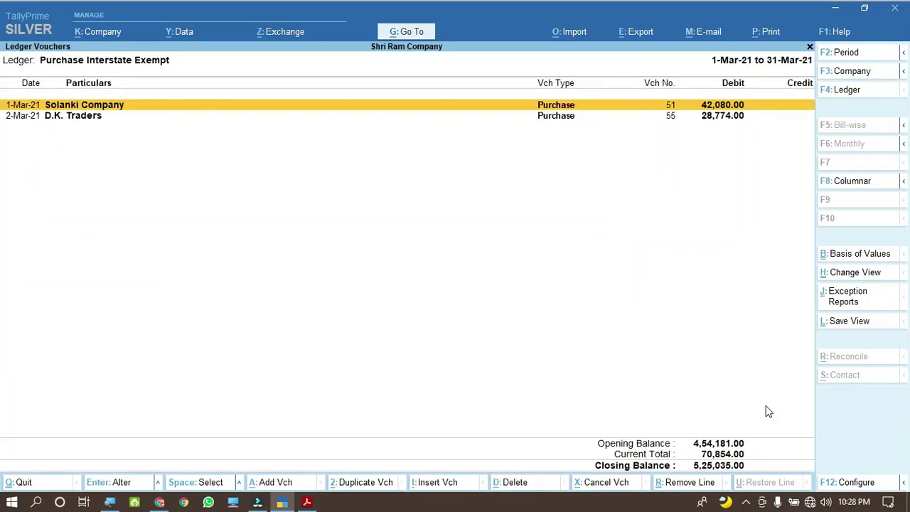
{"action": "key", "text": "Down"}
{"action": "key", "text": "Up"}
Step: Recheck the February purchase vouchers for Urvesh Traders and Narayan Company, ending back at the ledger's monthly summary
{"action": "key", "text": "Escape"}
{"action": "key", "text": "Up"}
{"action": "key", "text": "Return"}
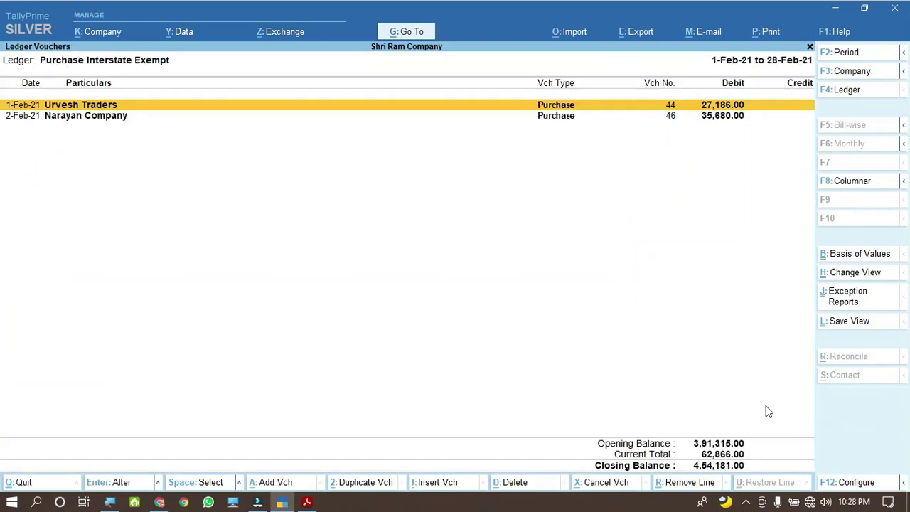
{"action": "key", "text": "Down"}
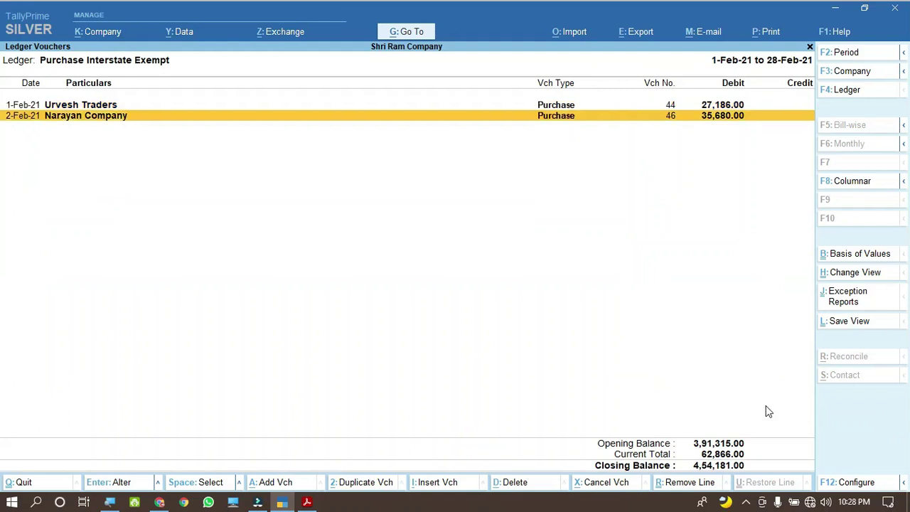
{"action": "key", "text": "Up"}
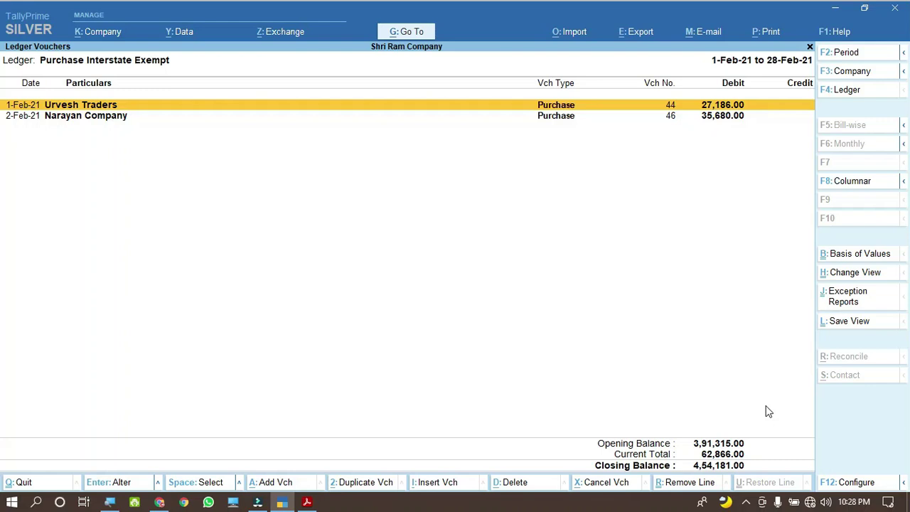
{"action": "key", "text": "Escape"}
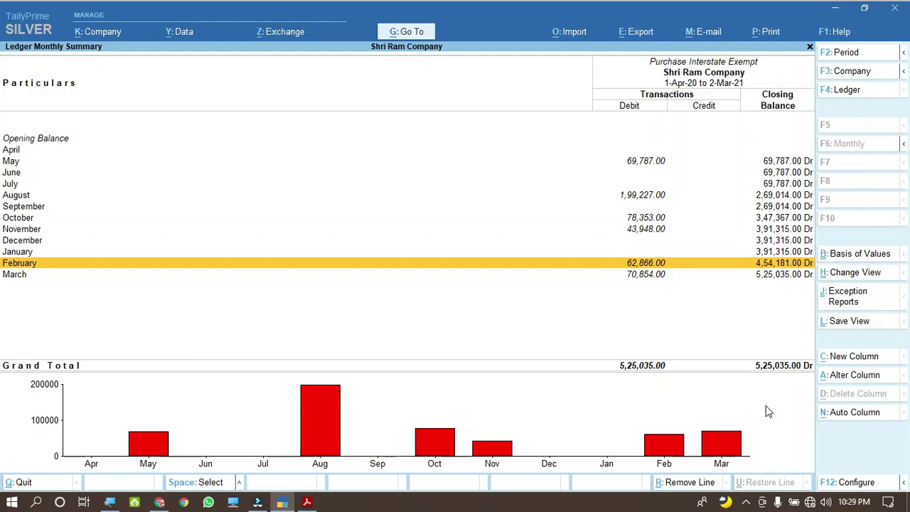
Step: Close the ledger, group and Profit & Loss reports and highlight Vouchers in the Gateway of Tally
{"action": "key", "text": "Escape"}
{"action": "key", "text": "Escape"}
{"action": "key", "text": "Escape"}
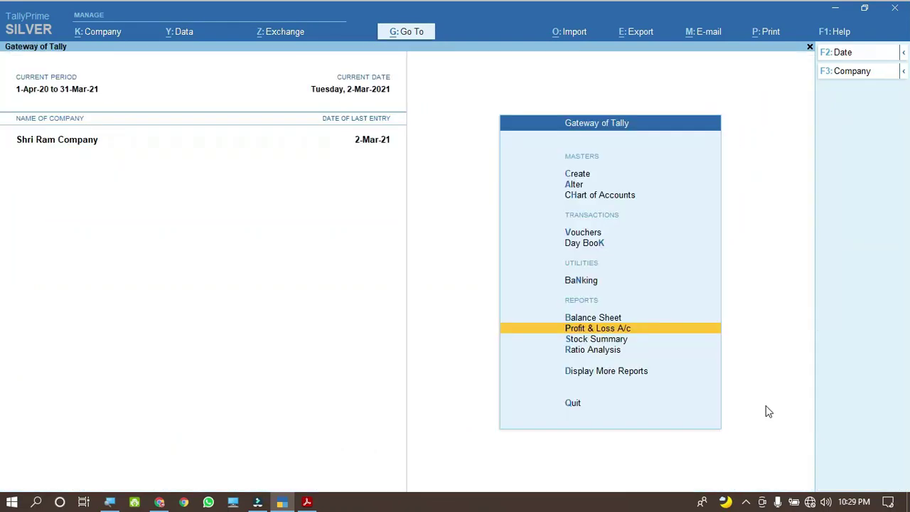
{"action": "key", "text": "Up"}
{"action": "key", "text": "Up"}
{"action": "key", "text": "Up"}
{"action": "key", "text": "Up"}
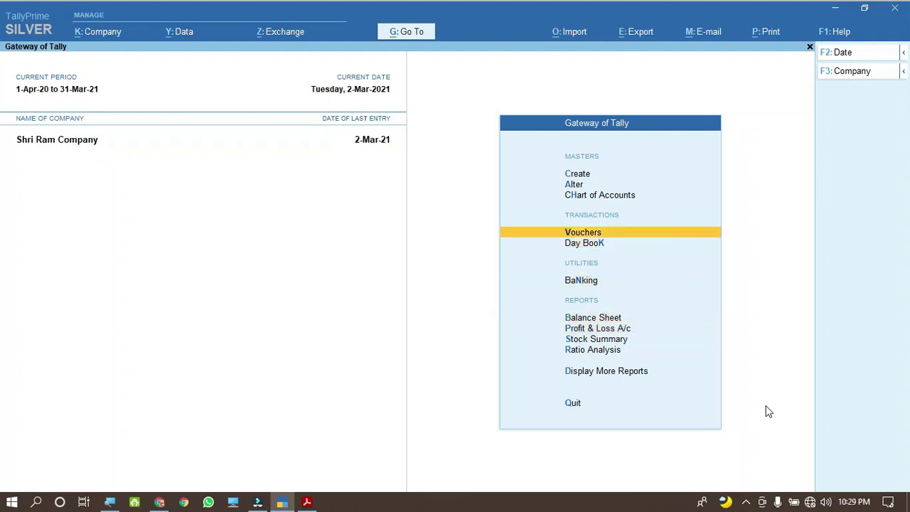